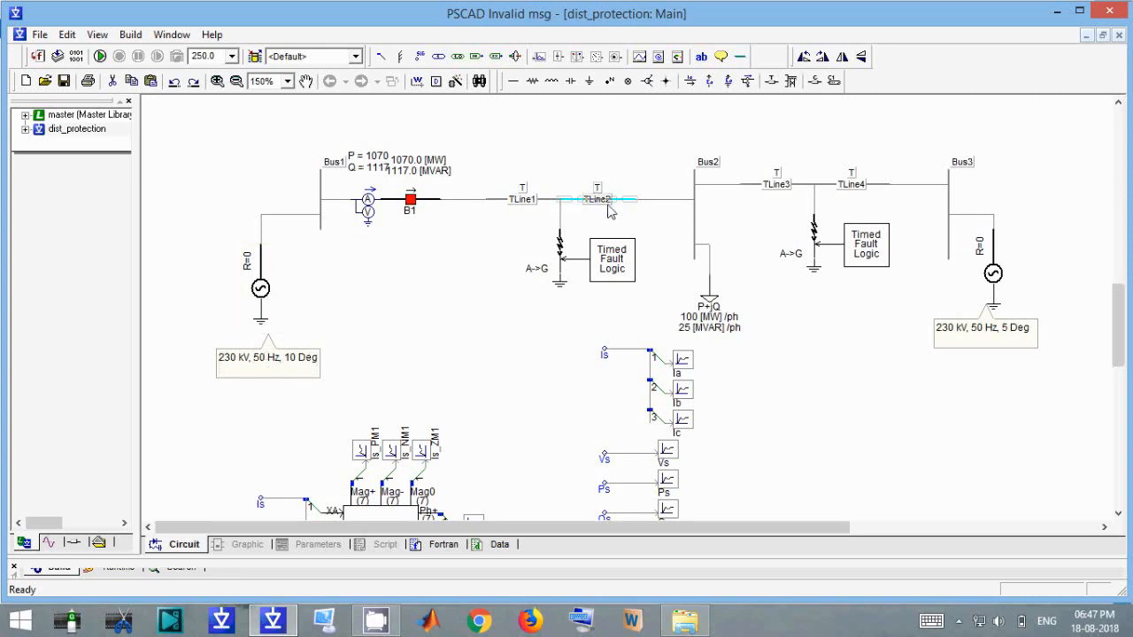
- Check the configuration of transmission lines TLine1 and TLine2 between Bus1 and Bus2
{"action": "double_click", "coordinate": [529, 200]}
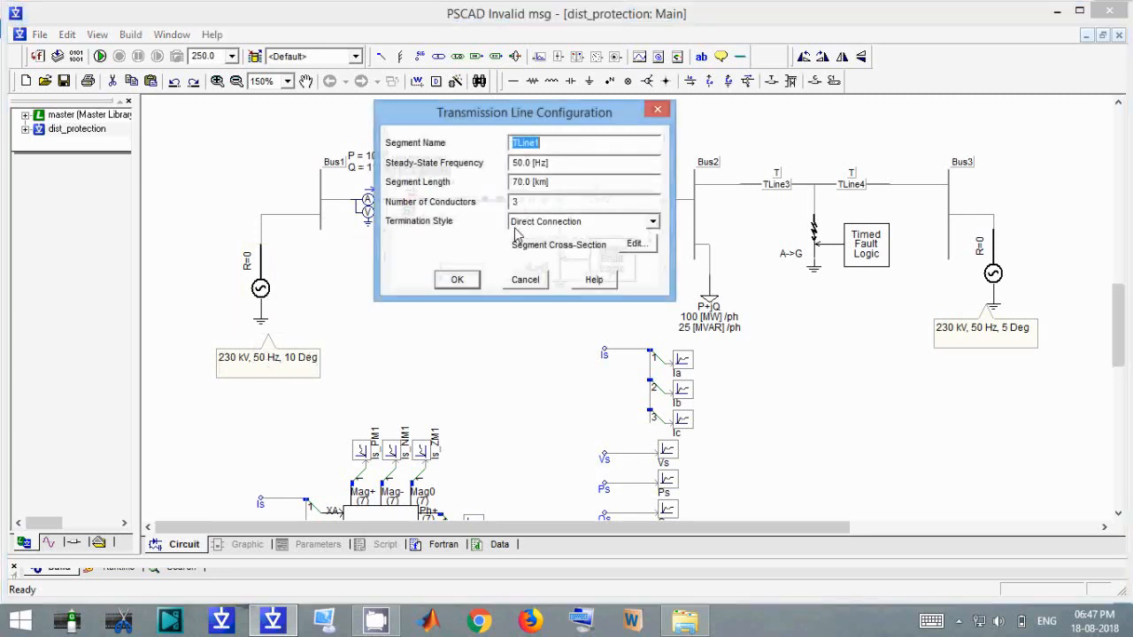
{"action": "left_click", "coordinate": [467, 284]}
{"action": "double_click", "coordinate": [617, 200]}
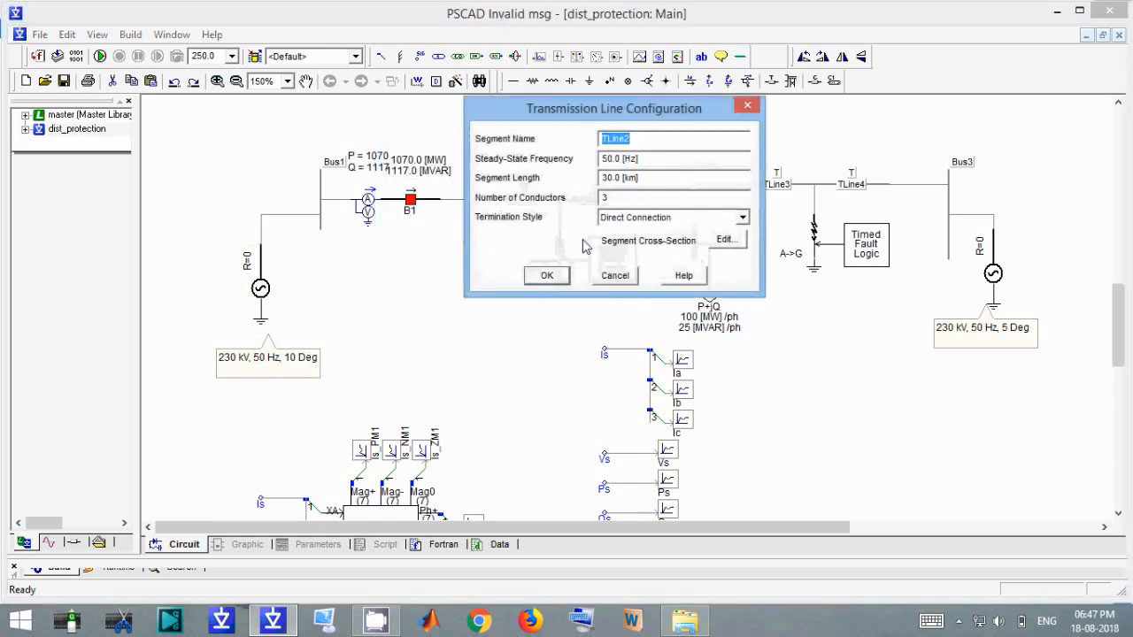
{"action": "left_click", "coordinate": [548, 276]}
{"action": "left_click", "coordinate": [422, 267]}
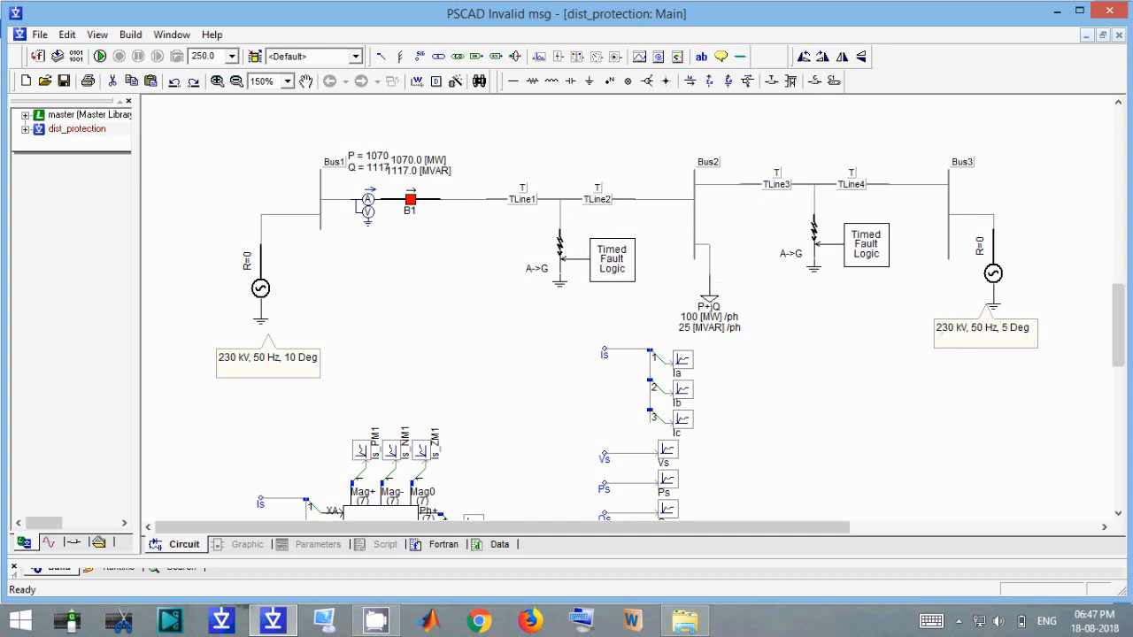
- Examine the relay circuit above the network: the signal processing block, relay block, OR gates, B1 breaker control and graphs
{"action": "left_click", "coordinate": [1018, 346]}
{"action": "scroll", "coordinate": [777, 357], "scroll_direction": "up", "scroll_amount": 3}
{"action": "scroll", "coordinate": [777, 357], "scroll_direction": "up", "scroll_amount": 3}
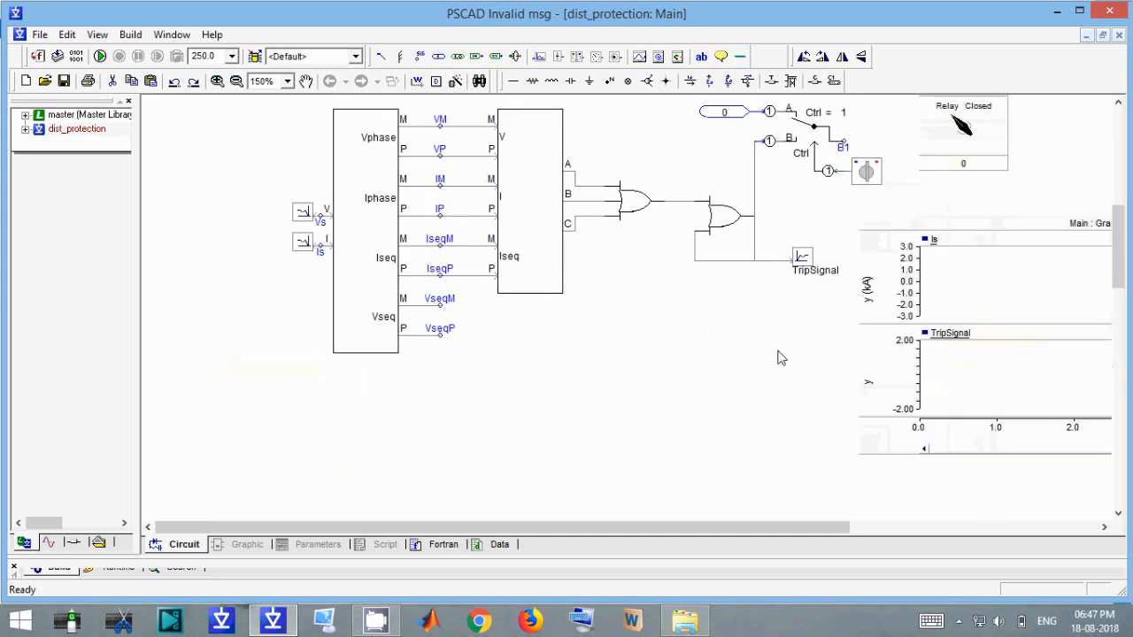
{"action": "scroll", "coordinate": [674, 357], "scroll_direction": "up", "scroll_amount": 3}
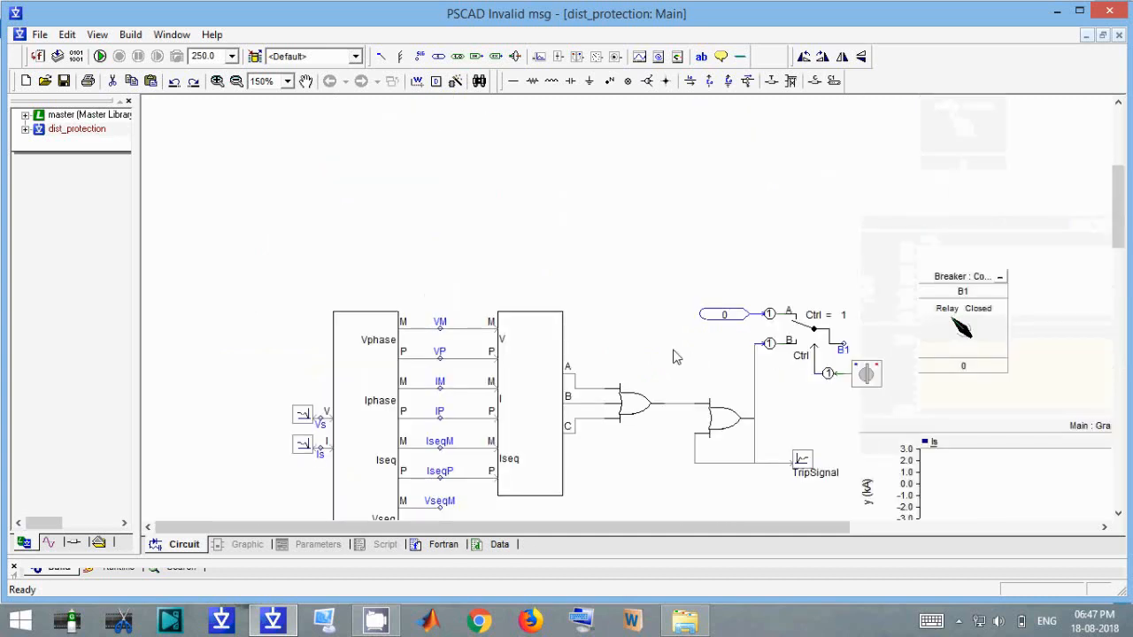
{"action": "scroll", "coordinate": [674, 357], "scroll_direction": "down", "scroll_amount": 2}
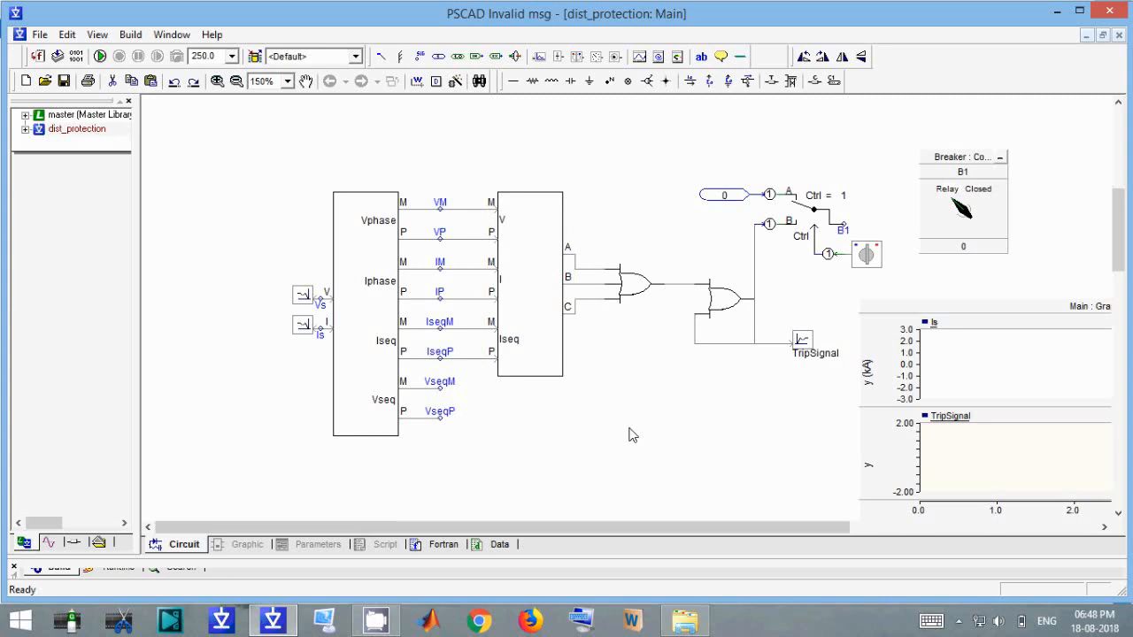
{"action": "scroll", "coordinate": [631, 434], "scroll_direction": "down", "scroll_amount": 10}
{"action": "scroll", "coordinate": [631, 435], "scroll_direction": "up", "scroll_amount": 11}
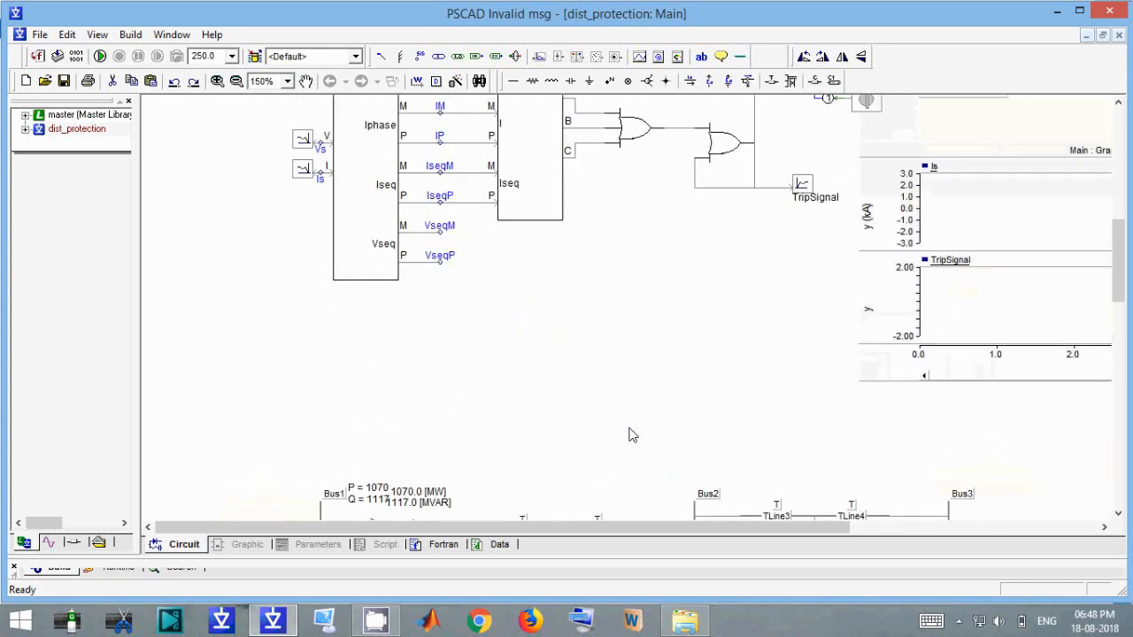
{"action": "scroll", "coordinate": [629, 434], "scroll_direction": "down", "scroll_amount": 2}
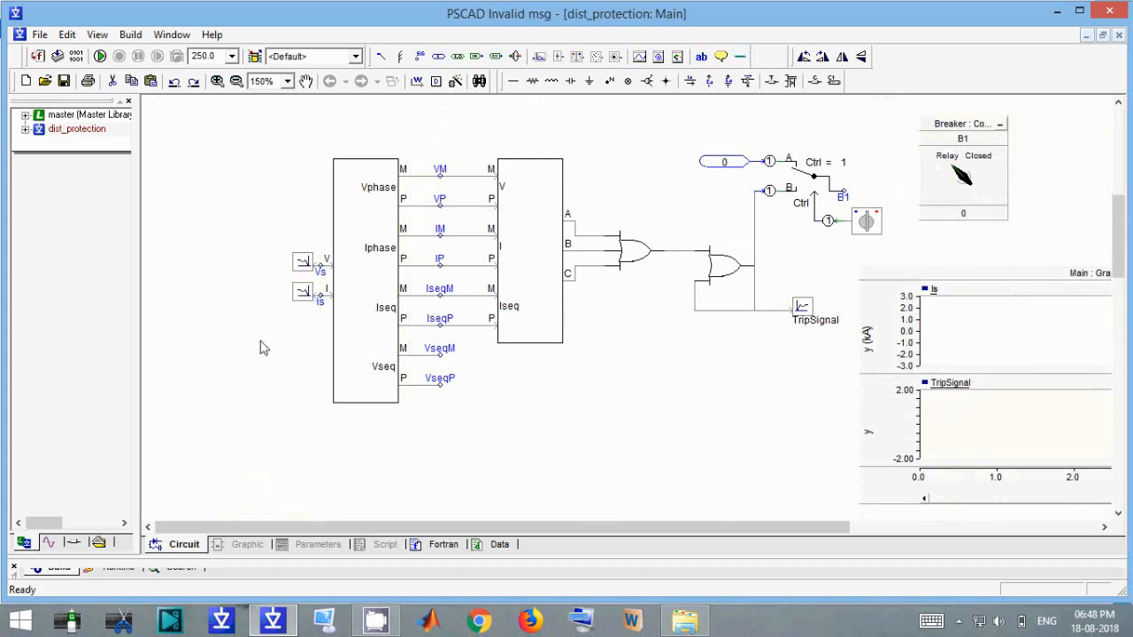
- Inspect the Bus1 multimeter's configuration and its Signal Names settings, leaving them as they are
{"action": "scroll", "coordinate": [261, 345], "scroll_direction": "down", "scroll_amount": 5}
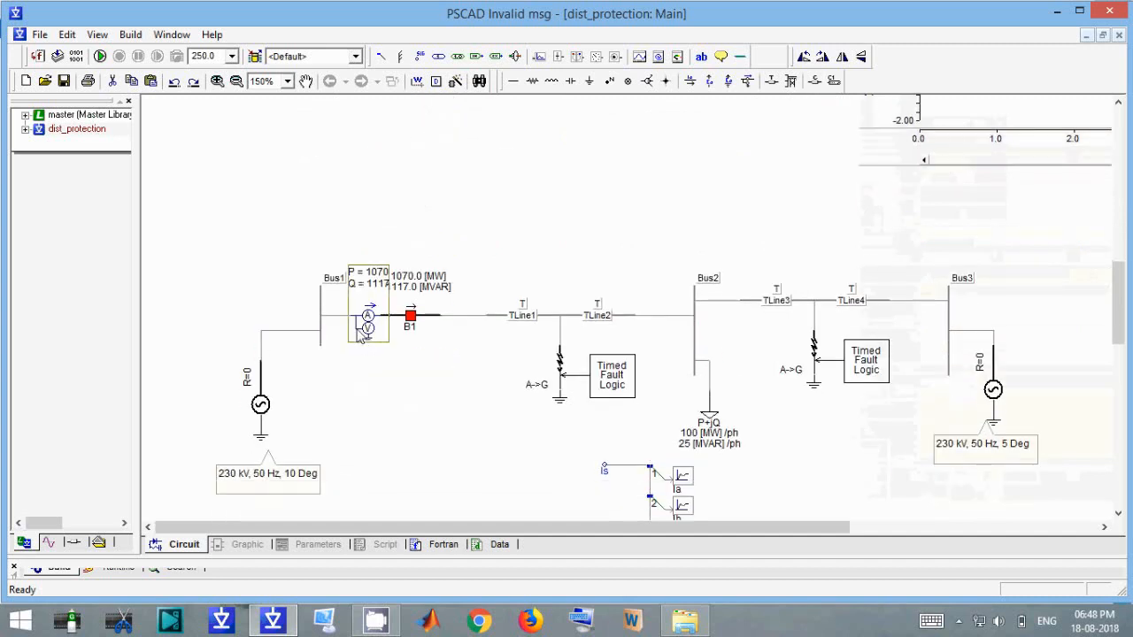
{"action": "scroll", "coordinate": [384, 434], "scroll_direction": "down", "scroll_amount": 6}
{"action": "scroll", "coordinate": [384, 434], "scroll_direction": "up", "scroll_amount": 5}
{"action": "scroll", "coordinate": [384, 433], "scroll_direction": "down", "scroll_amount": 3}
{"action": "double_click", "coordinate": [364, 161]}
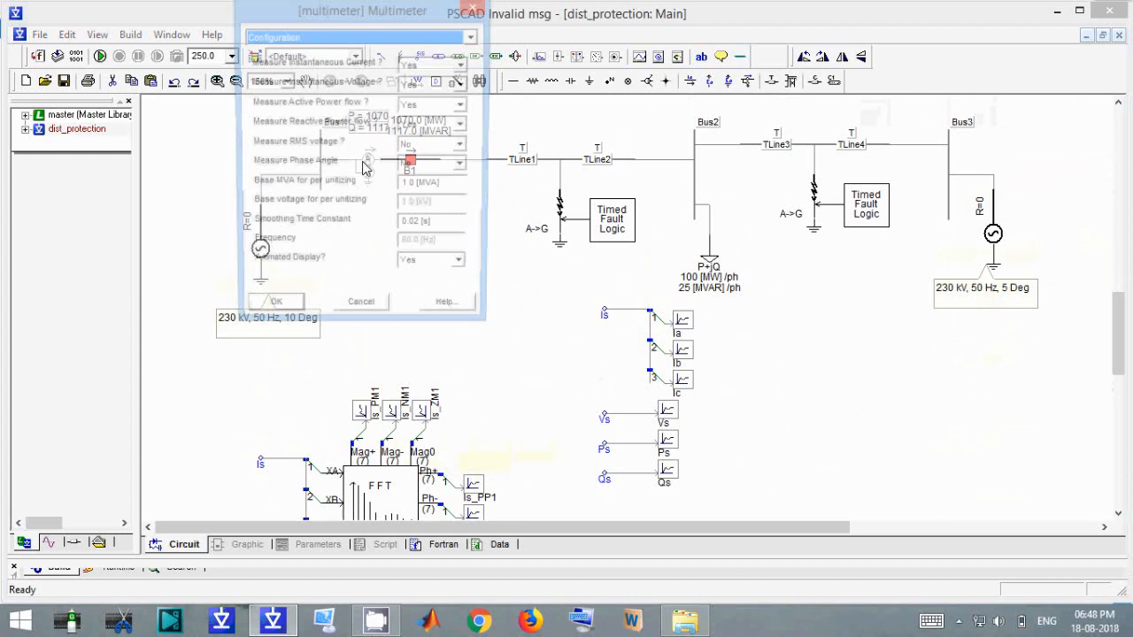
{"action": "key", "text": "Down"}
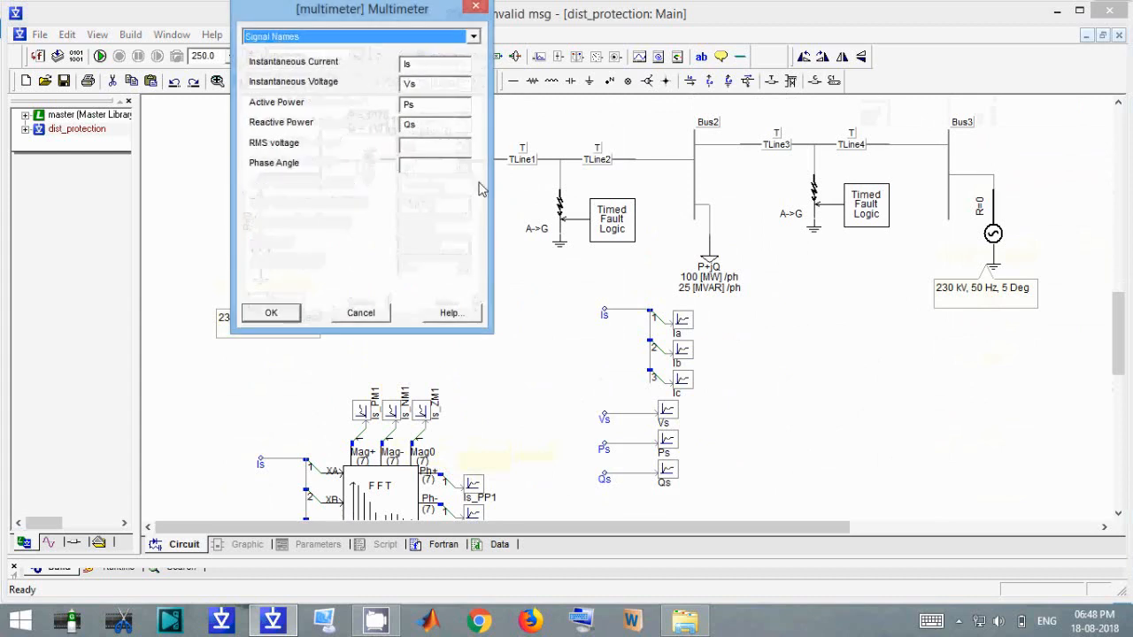
{"action": "left_click", "coordinate": [471, 9]}
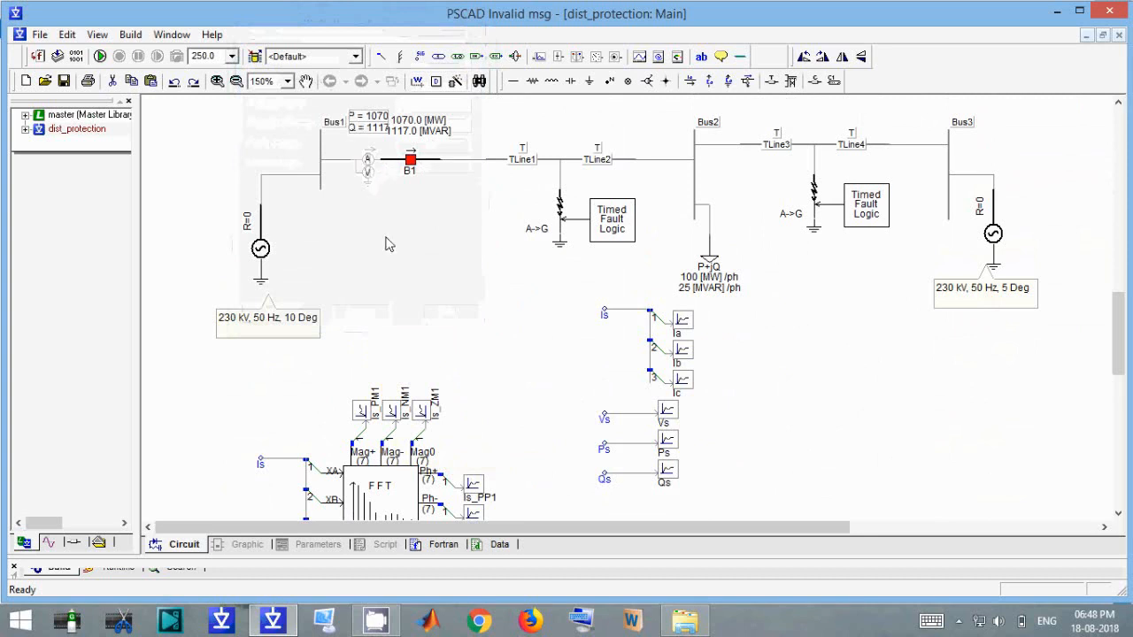
- Open the signal processing block fed by Vs and Is and review its FFT and sequence component sections
{"action": "scroll", "coordinate": [385, 245], "scroll_direction": "down", "scroll_amount": 10}
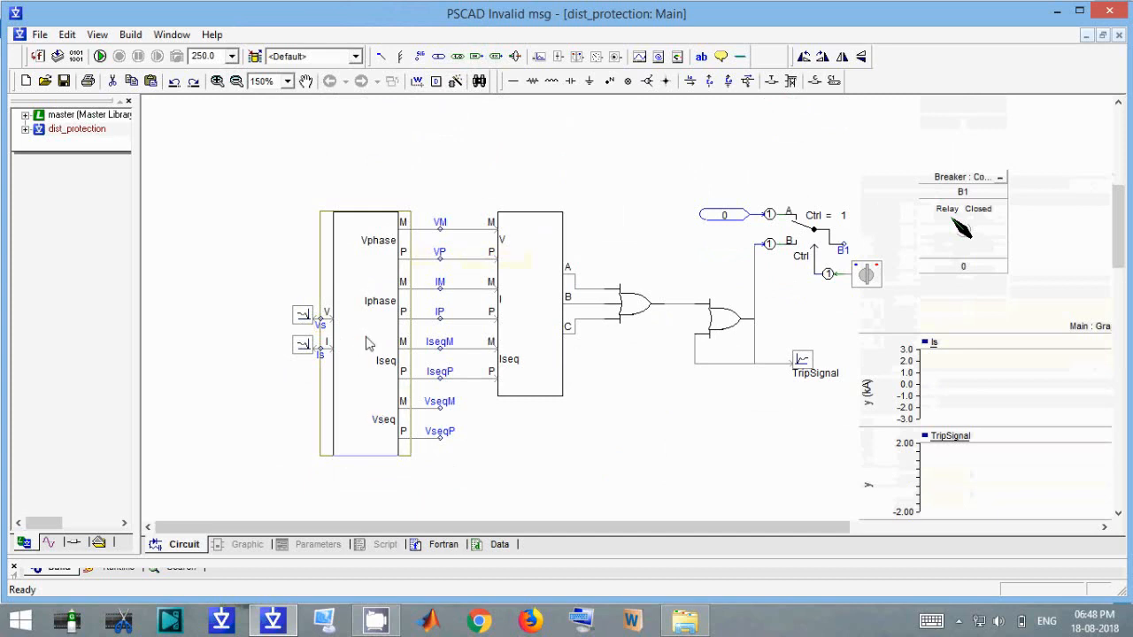
{"action": "scroll", "coordinate": [213, 268], "scroll_direction": "down", "scroll_amount": 1}
{"action": "double_click", "coordinate": [333, 285]}
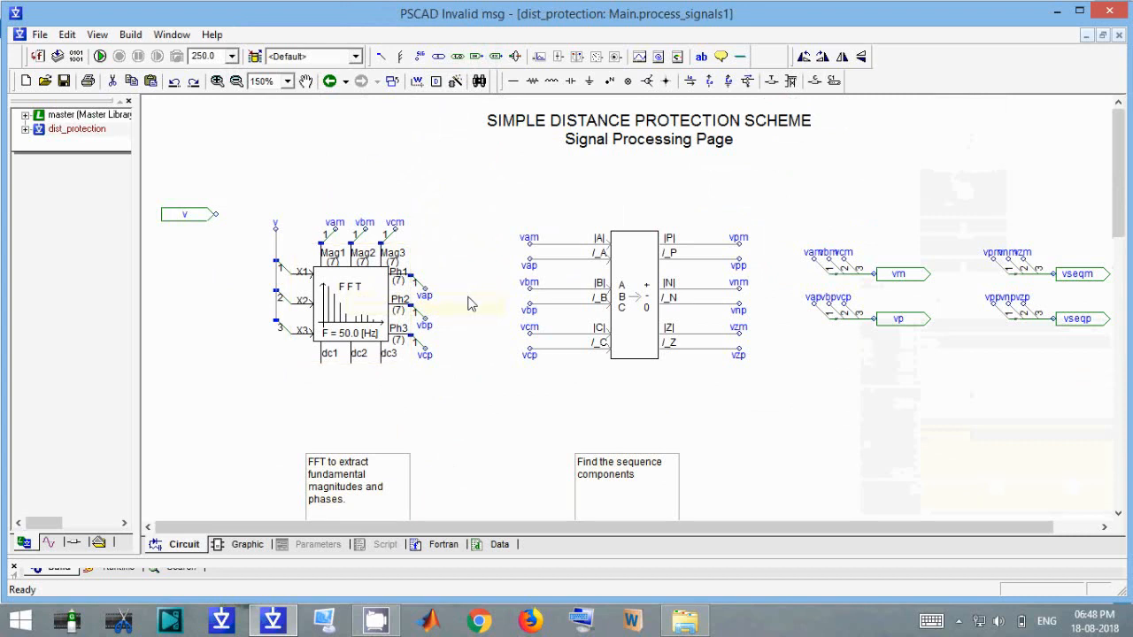
{"action": "scroll", "coordinate": [468, 303], "scroll_direction": "down", "scroll_amount": 8}
{"action": "scroll", "coordinate": [468, 304], "scroll_direction": "up", "scroll_amount": 8}
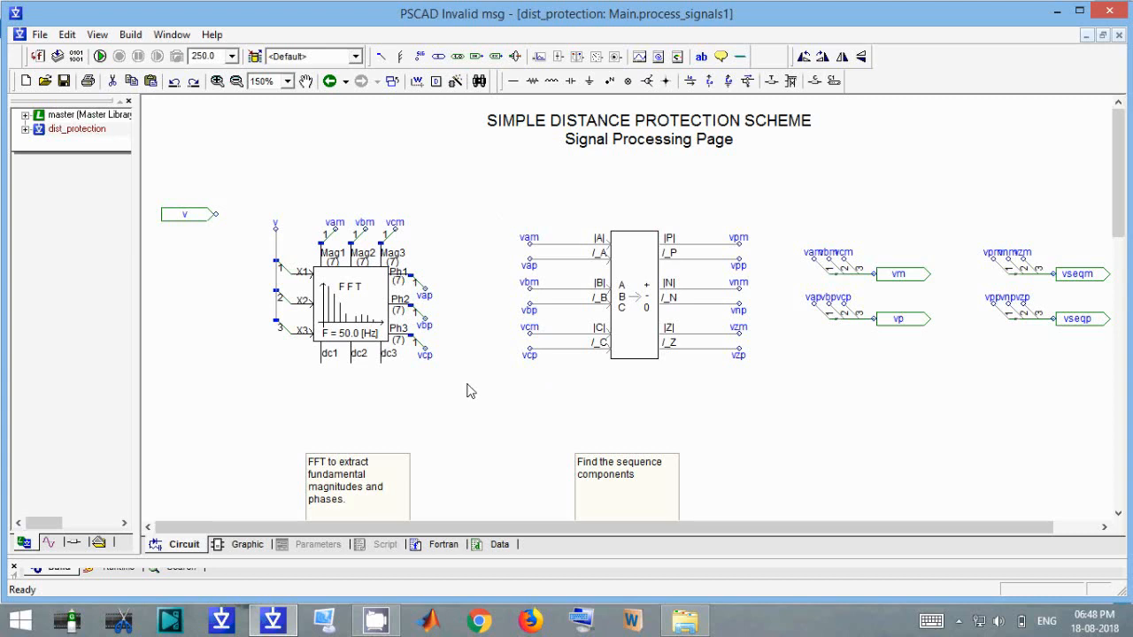
- Inspect the voltage FFT block's configuration and its available Type options, keeping 3 Phase
{"action": "double_click", "coordinate": [392, 341]}
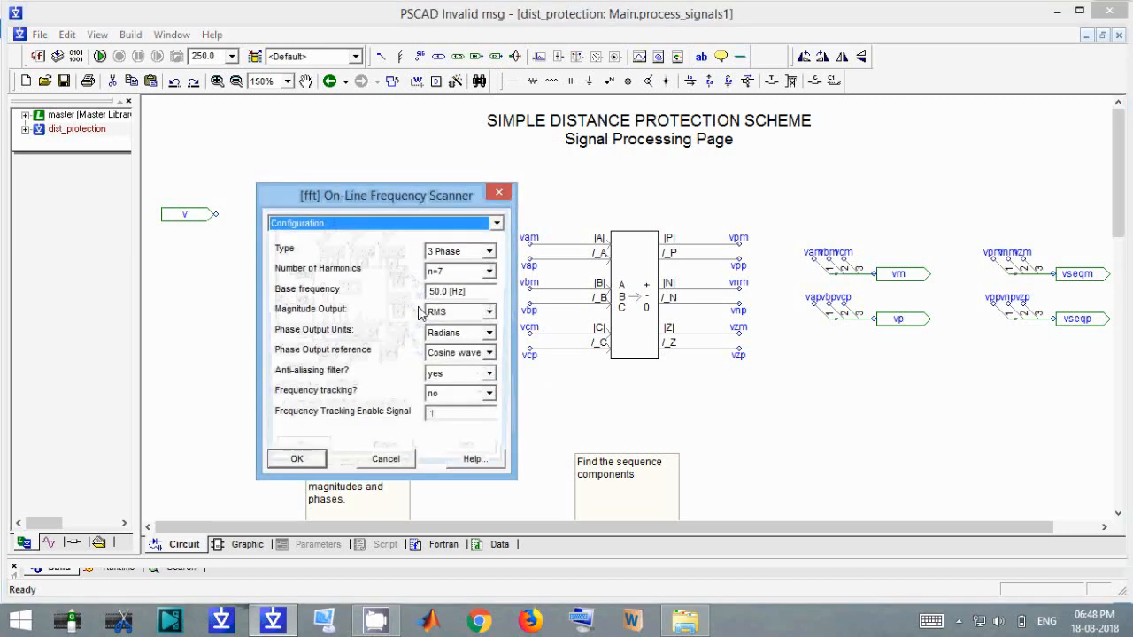
{"action": "left_click", "coordinate": [458, 254]}
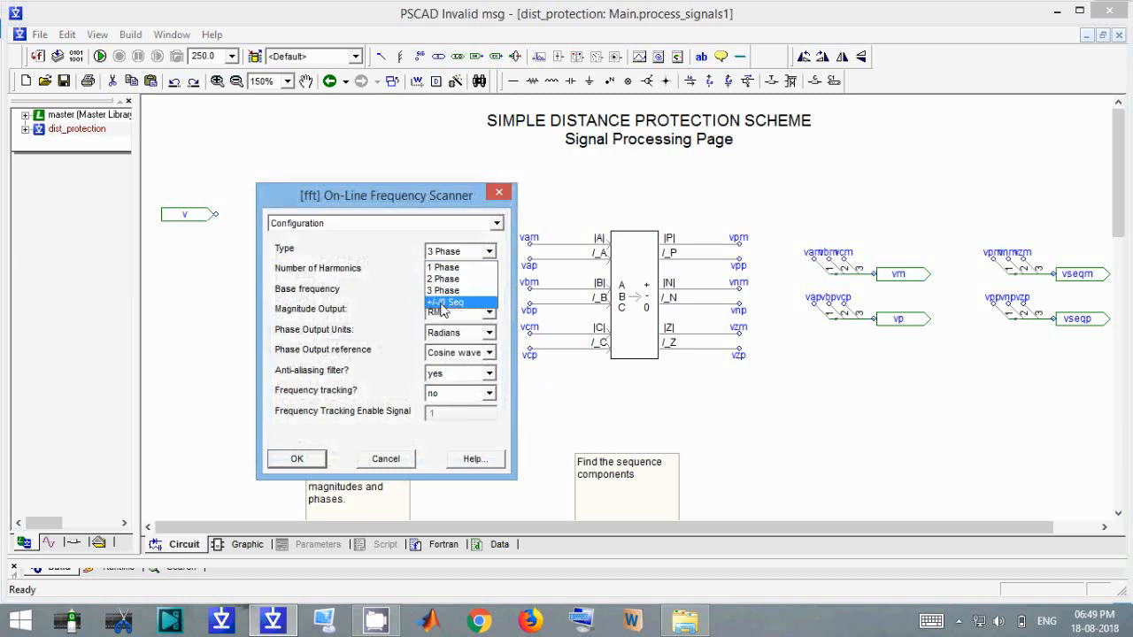
{"action": "left_click", "coordinate": [310, 462]}
{"action": "left_click", "coordinate": [297, 460]}
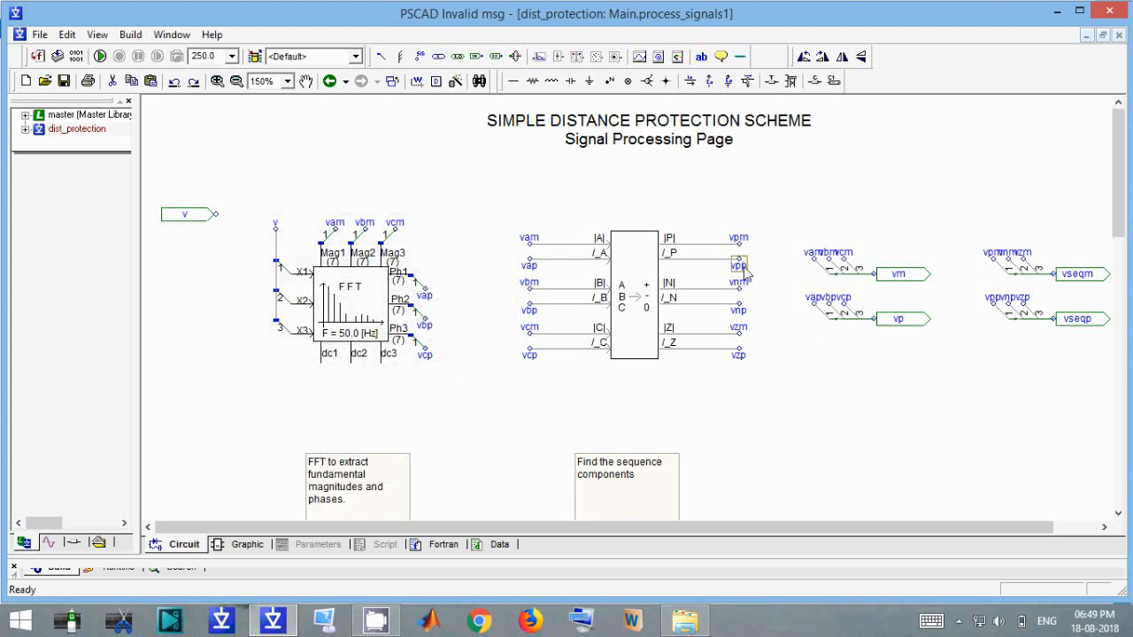
- Review the sequence filter outputs and the current FFT section, and return to the main circuit page
{"action": "mouse_move", "coordinate": [745, 272]}
{"action": "scroll", "coordinate": [955, 293], "scroll_direction": "down", "scroll_amount": 8}
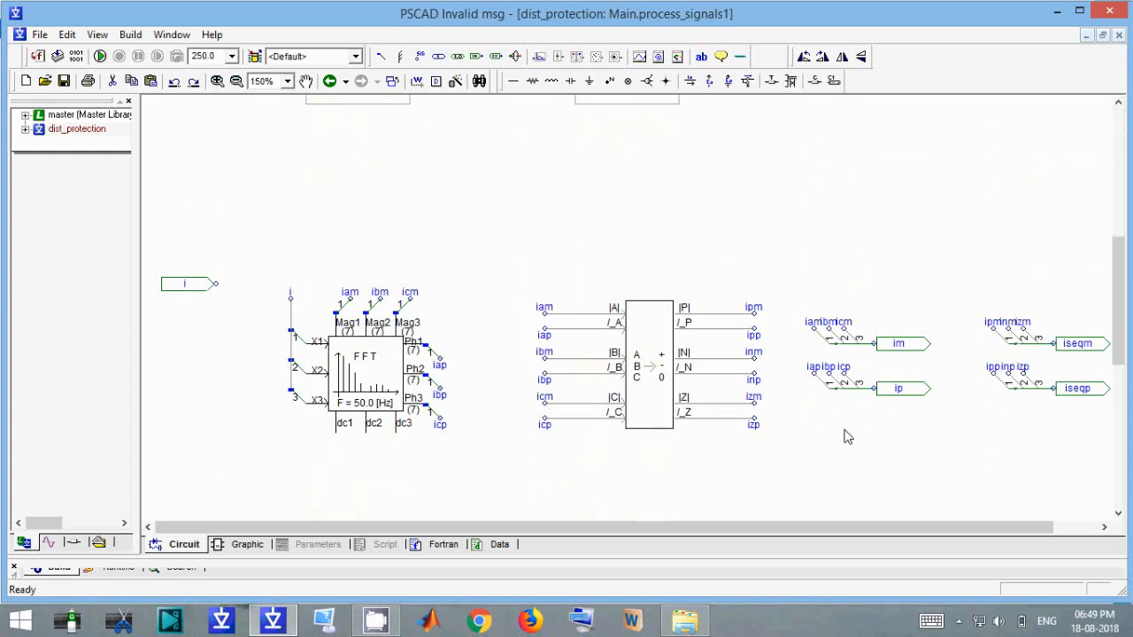
{"action": "double_click", "coordinate": [848, 436]}
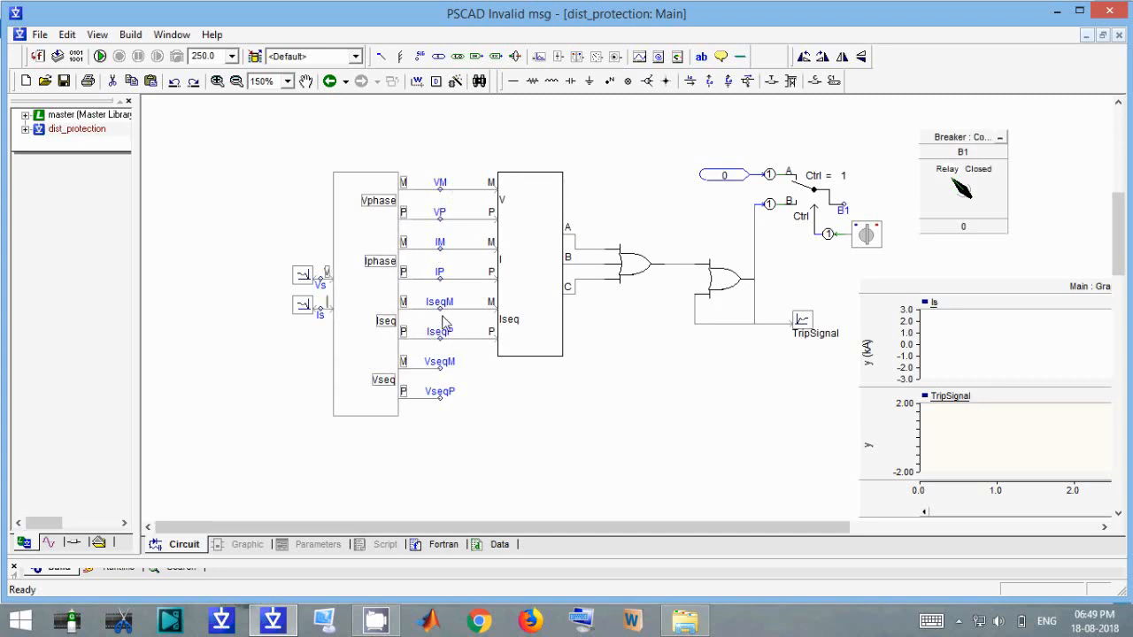
- Reopen the signal processing page, compare the voltage and current output signals, and return to the main circuit page
{"action": "double_click", "coordinate": [358, 319]}
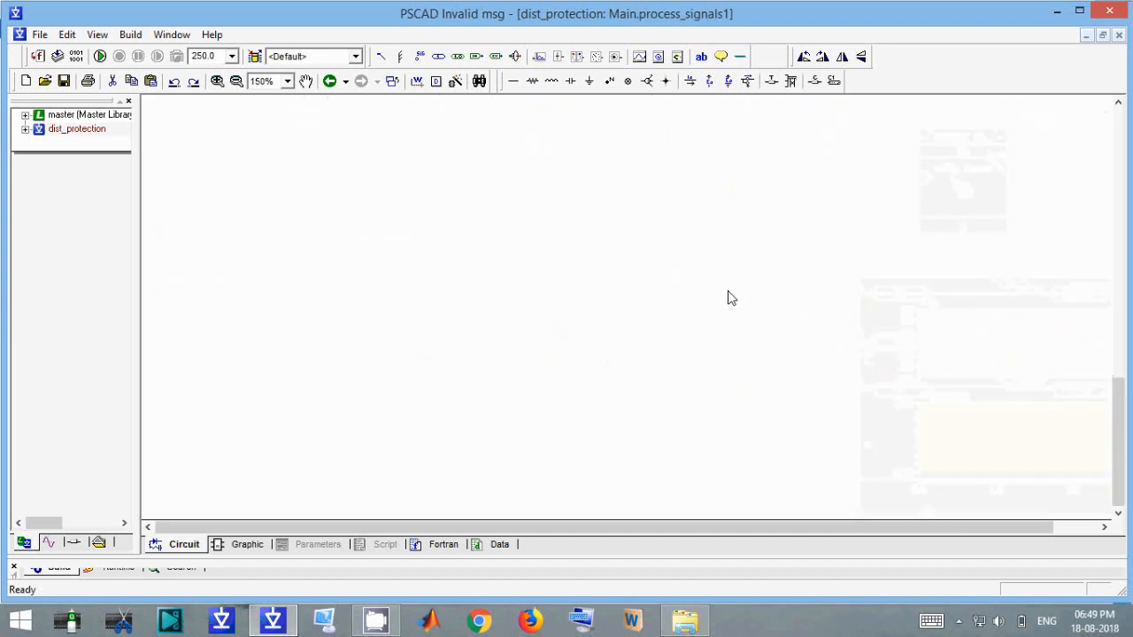
{"action": "scroll", "coordinate": [731, 298], "scroll_direction": "up", "scroll_amount": 2}
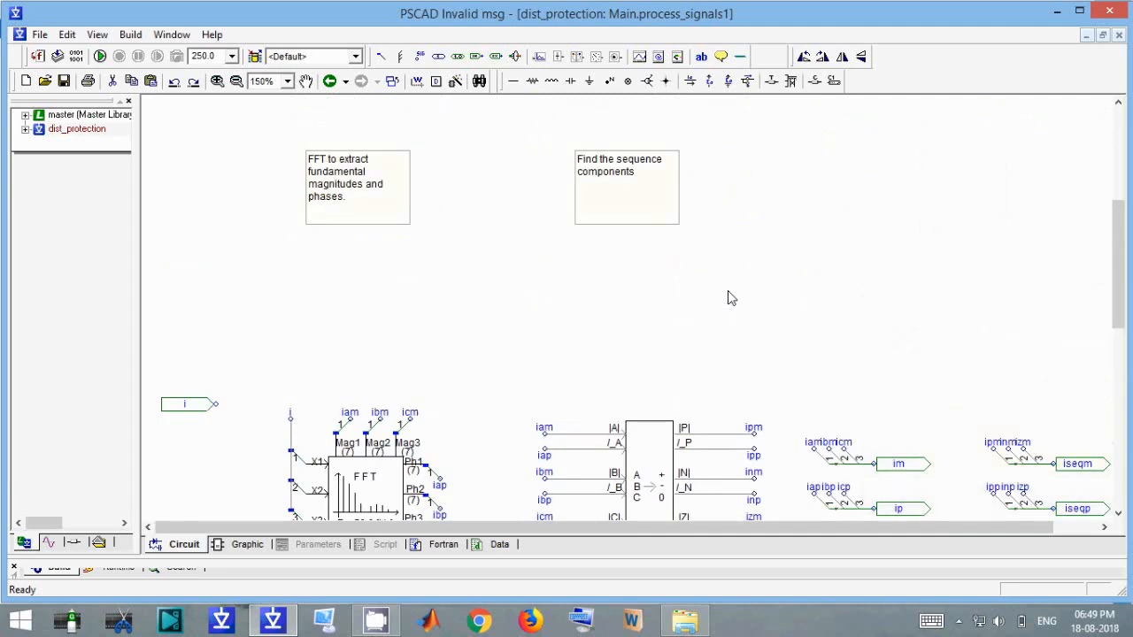
{"action": "scroll", "coordinate": [731, 298], "scroll_direction": "down", "scroll_amount": 2}
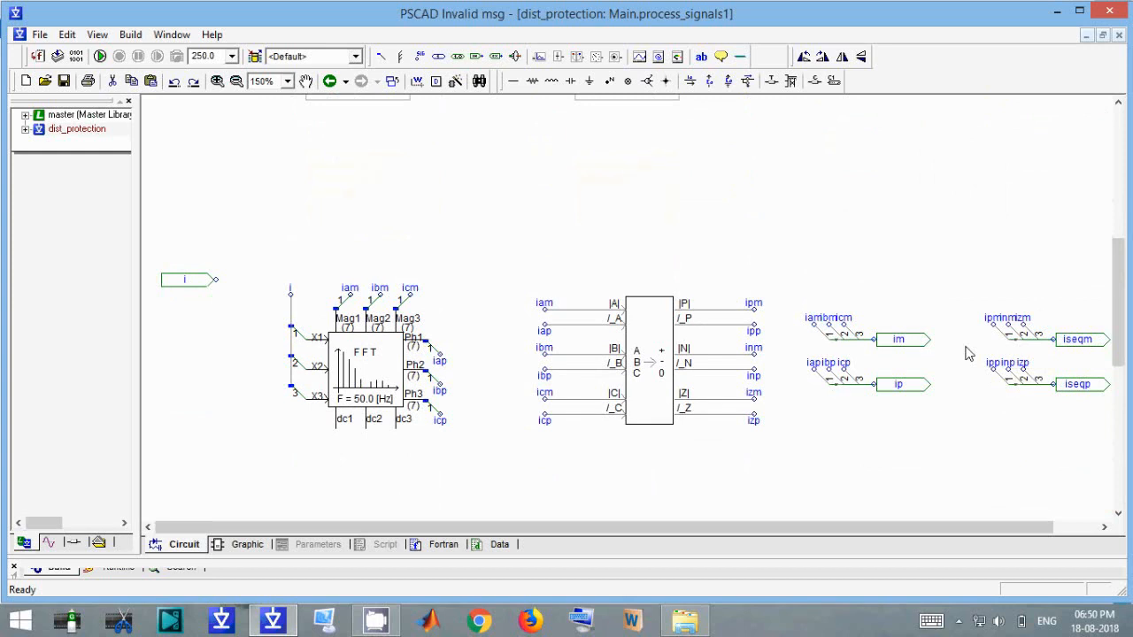
{"action": "scroll", "coordinate": [969, 353], "scroll_direction": "up", "scroll_amount": 4}
{"action": "scroll", "coordinate": [969, 354], "scroll_direction": "up", "scroll_amount": 2}
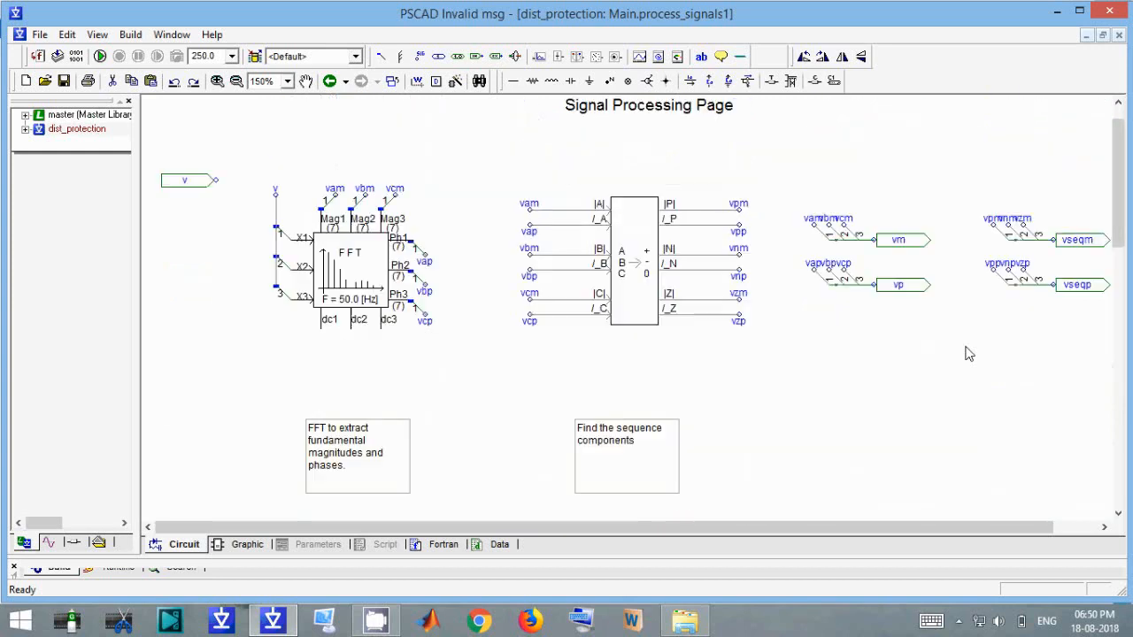
{"action": "scroll", "coordinate": [969, 353], "scroll_direction": "down", "scroll_amount": 5}
{"action": "scroll", "coordinate": [969, 353], "scroll_direction": "down", "scroll_amount": 1}
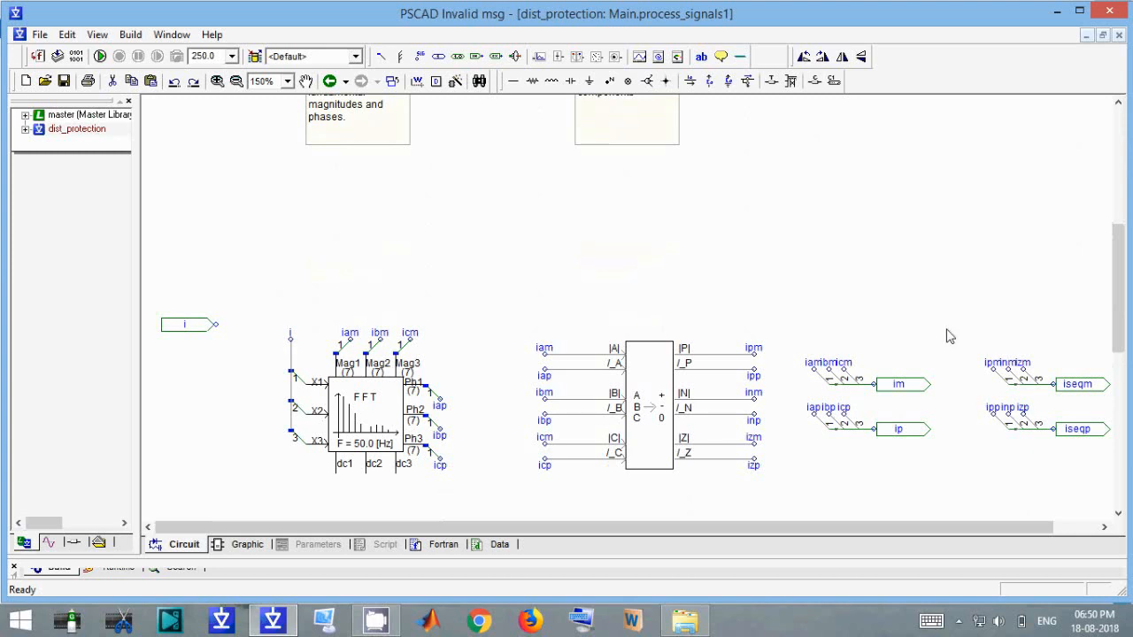
{"action": "key", "text": "ctrl+Up"}
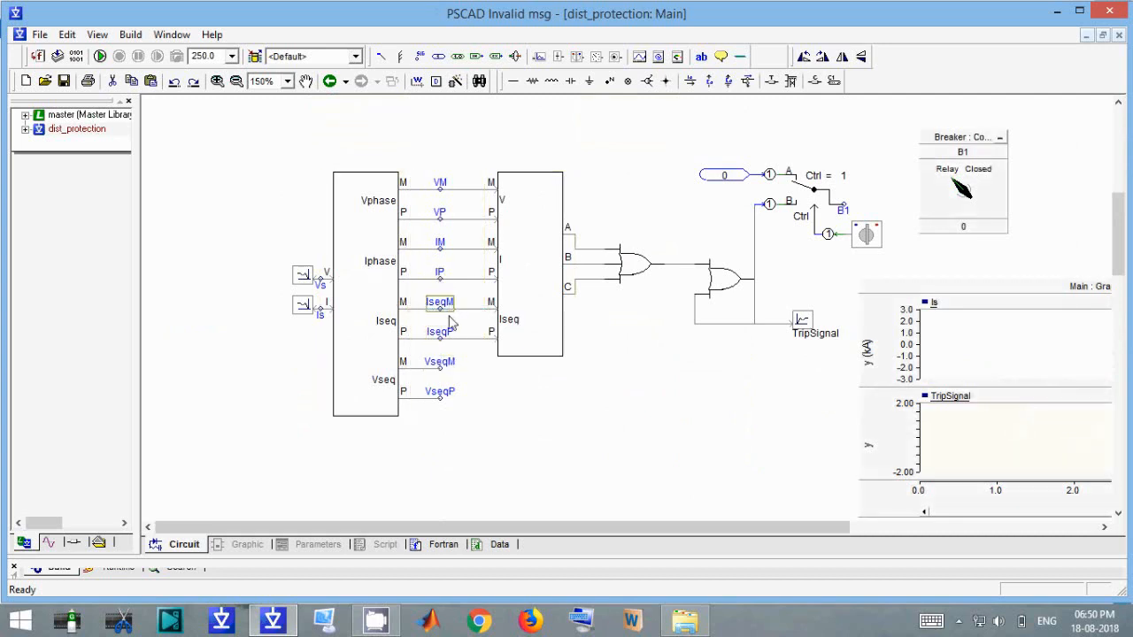
- Open the distance relay block's page and select the phase A line-to-ground impedance calculation element
{"action": "double_click", "coordinate": [544, 290]}
{"action": "scroll", "coordinate": [545, 290], "scroll_direction": "down", "scroll_amount": 6}
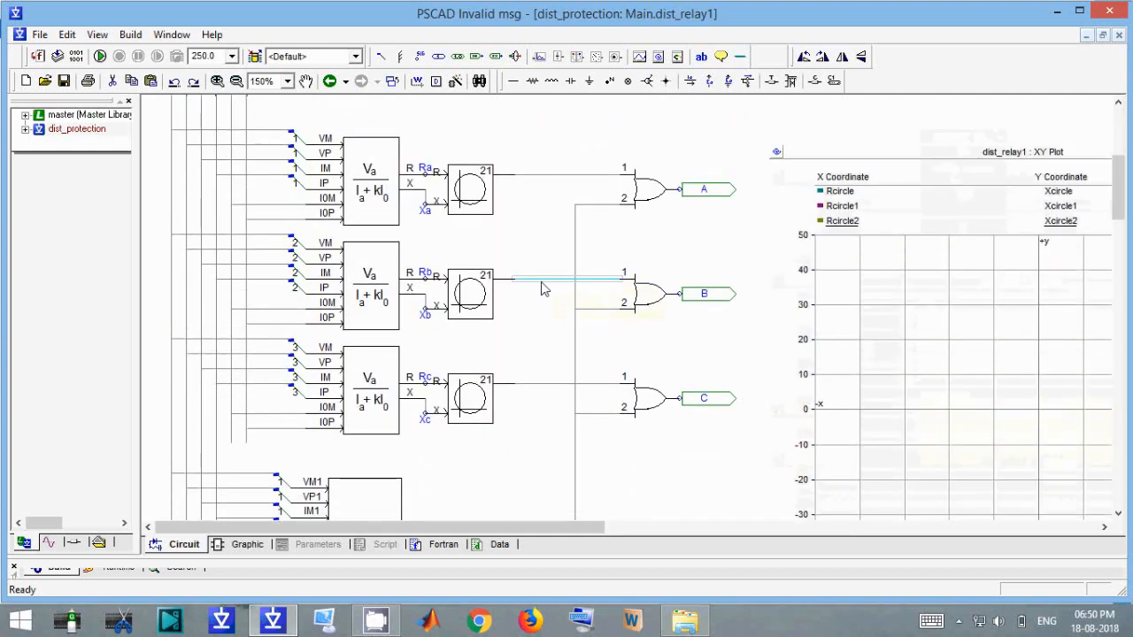
{"action": "left_click", "coordinate": [375, 182]}
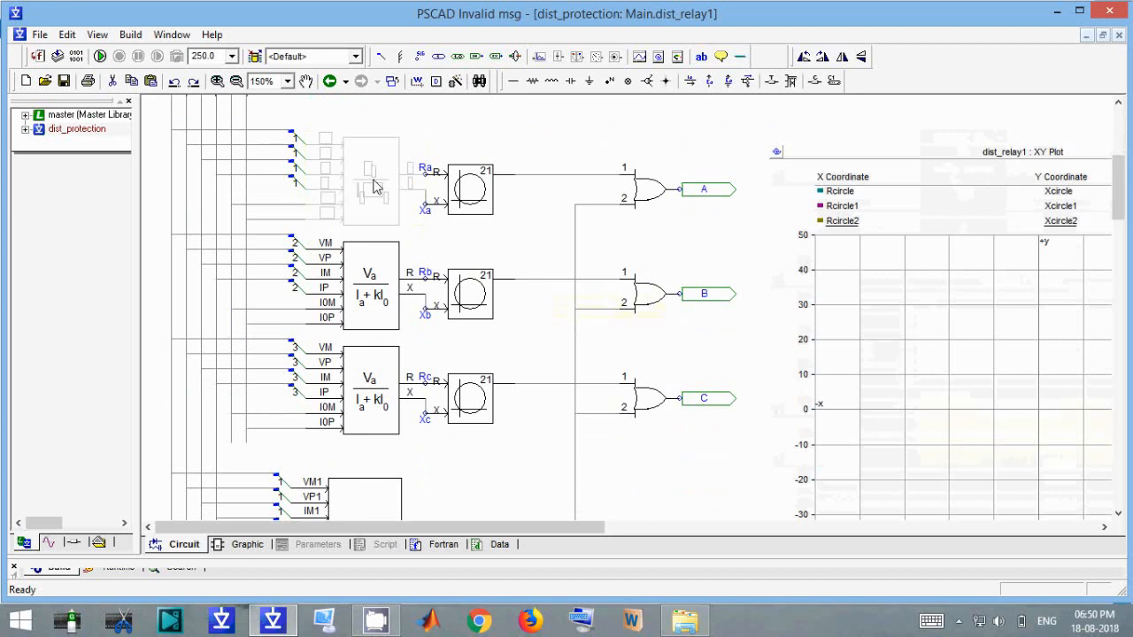
- Open the master library and go to its Protection components page
{"action": "double_click", "coordinate": [122, 118]}
{"action": "left_click", "coordinate": [867, 479]}
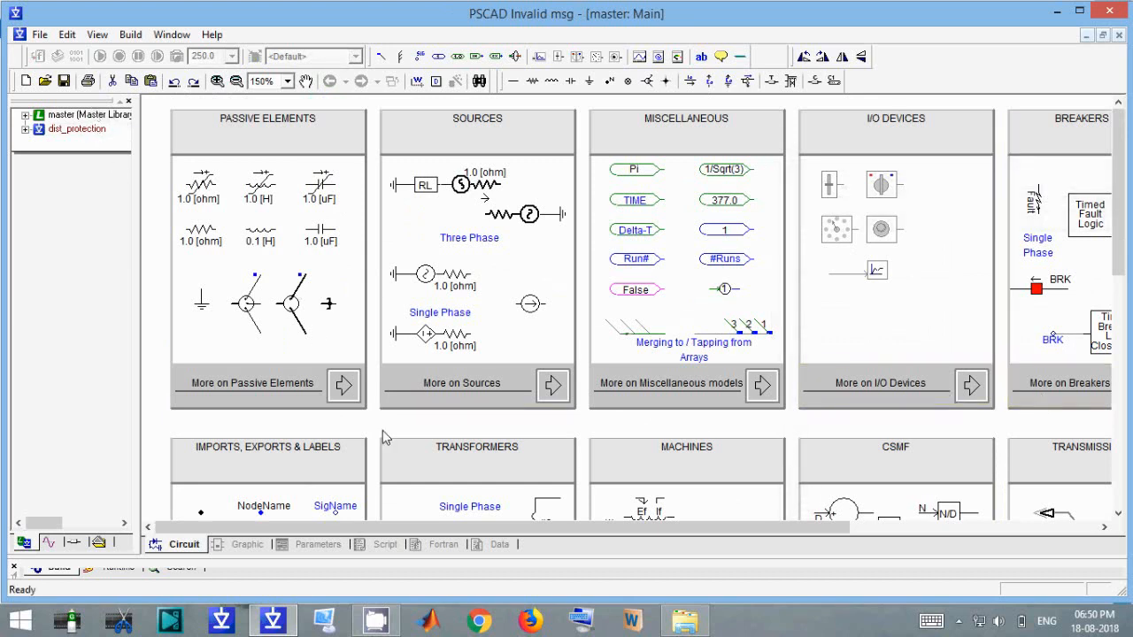
{"action": "scroll", "coordinate": [375, 435], "scroll_direction": "down", "scroll_amount": 10}
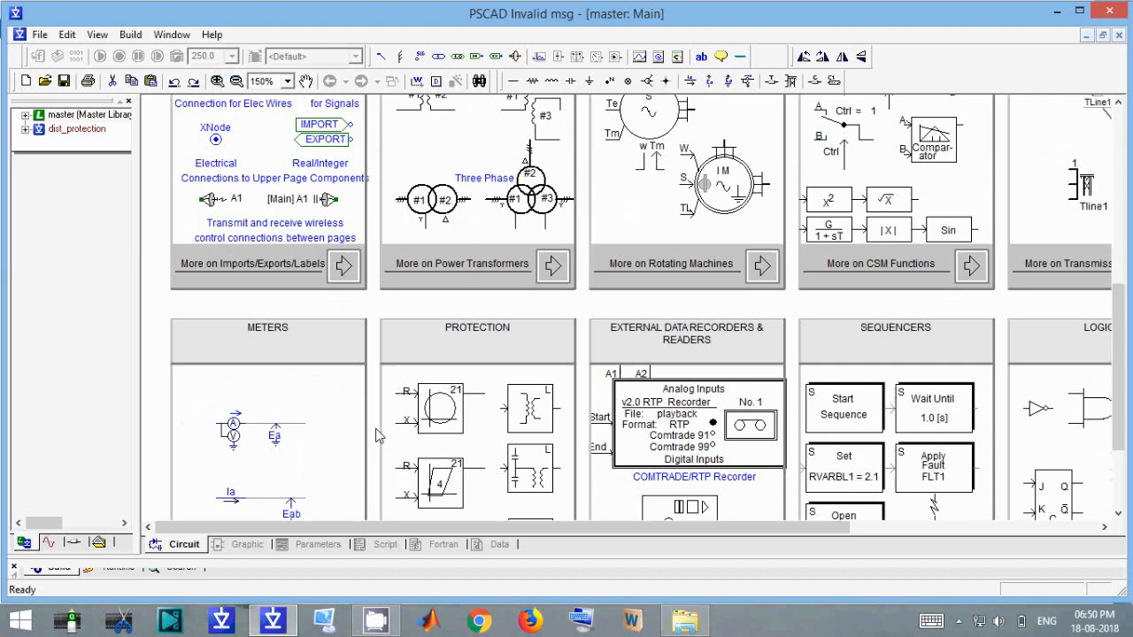
{"action": "left_click", "coordinate": [444, 509]}
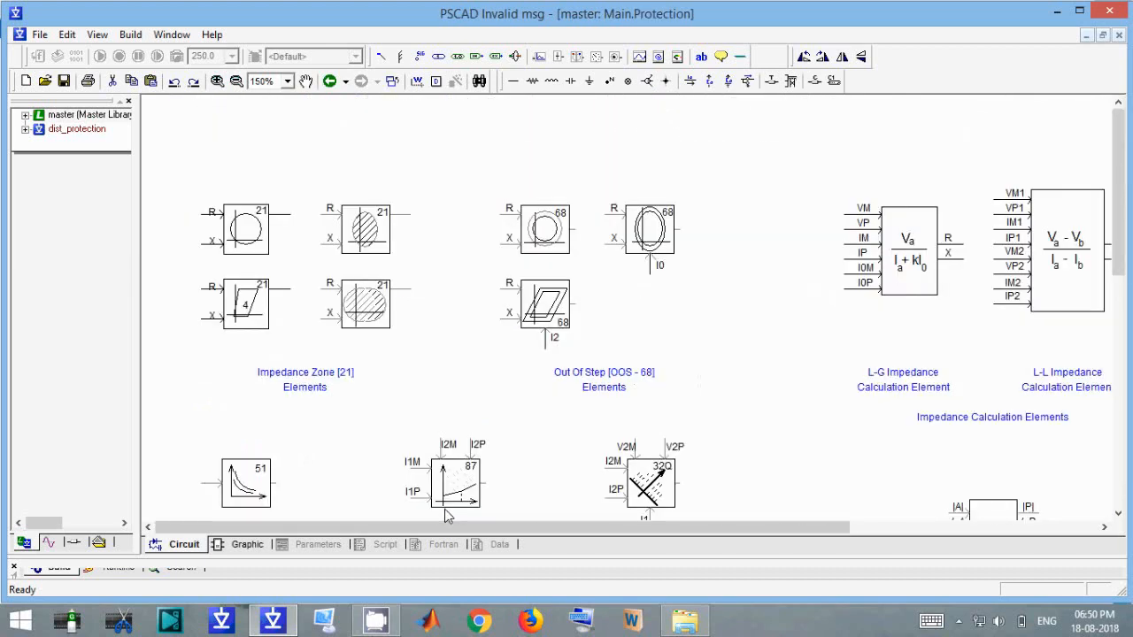
- Browse the Protection library's relay, transformer and impedance calculation elements, and open the Mho Circle element's configuration
{"action": "scroll", "coordinate": [483, 410], "scroll_direction": "down", "scroll_amount": 10}
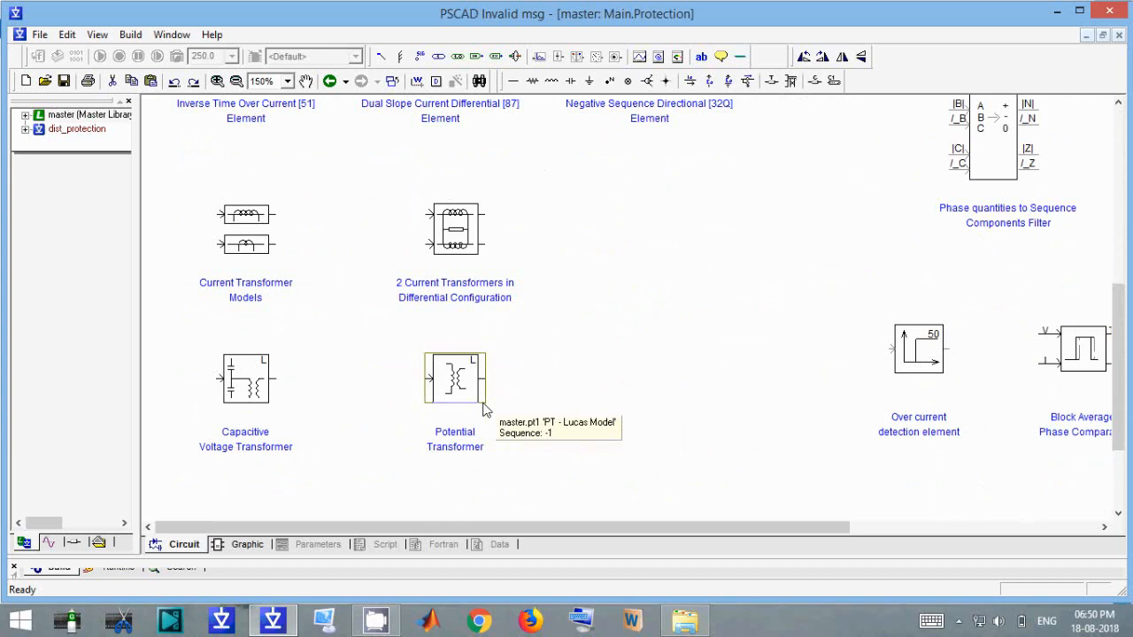
{"action": "scroll", "coordinate": [483, 410], "scroll_direction": "up", "scroll_amount": 6}
{"action": "left_click_drag", "start_coordinate": [768, 523], "coordinate": [930, 520]}
{"action": "scroll", "coordinate": [951, 403], "scroll_direction": "up", "scroll_amount": 4}
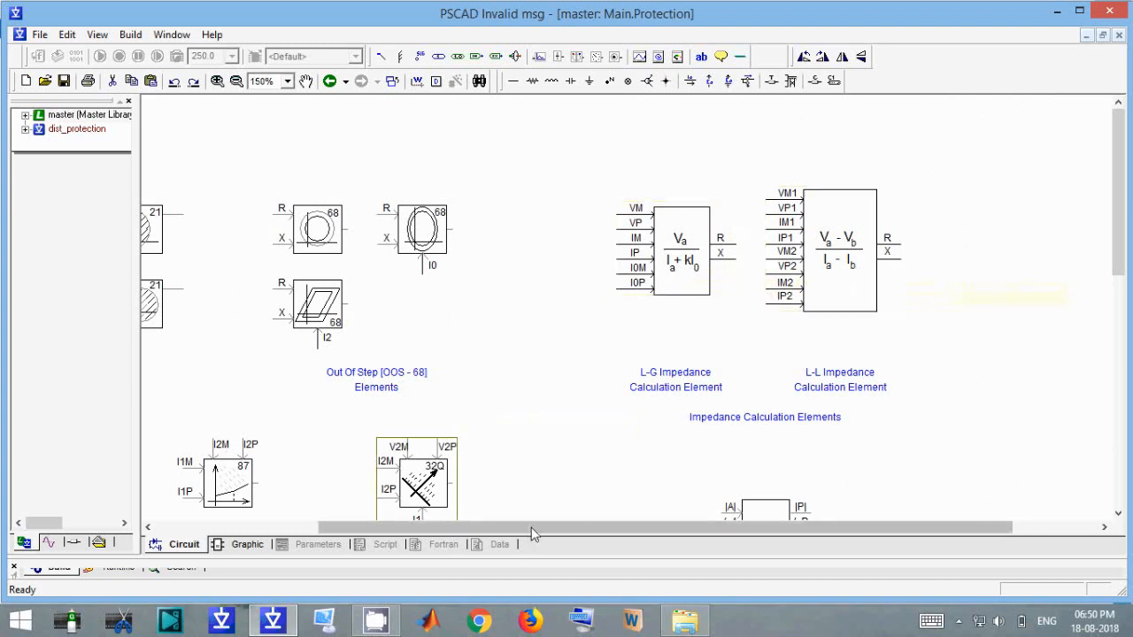
{"action": "left_click_drag", "start_coordinate": [541, 526], "coordinate": [377, 525]}
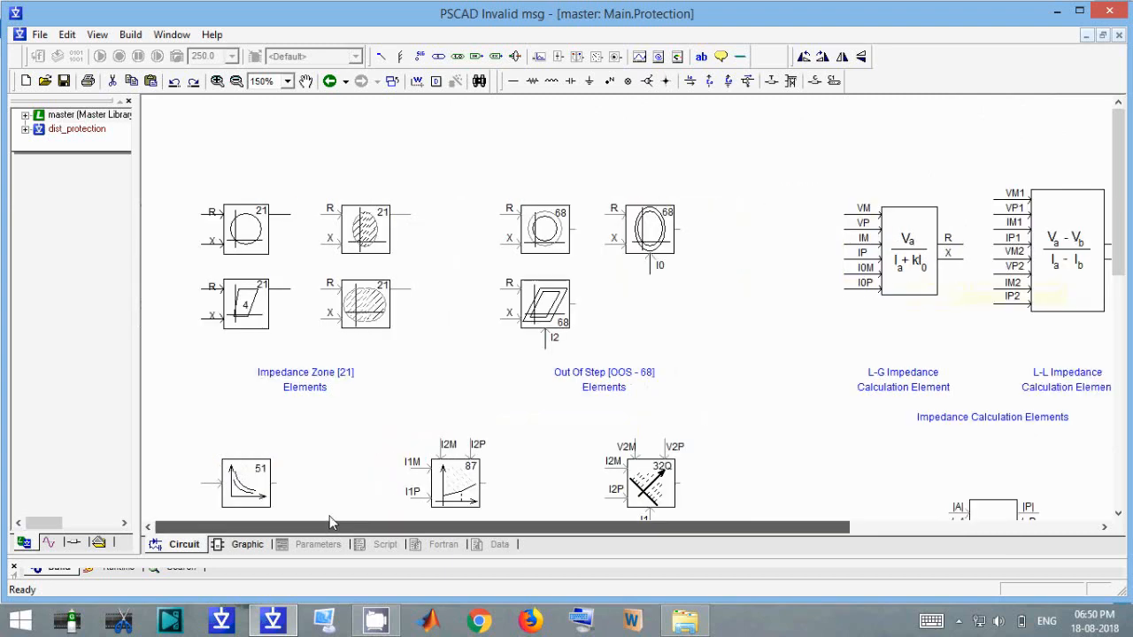
{"action": "double_click", "coordinate": [226, 226]}
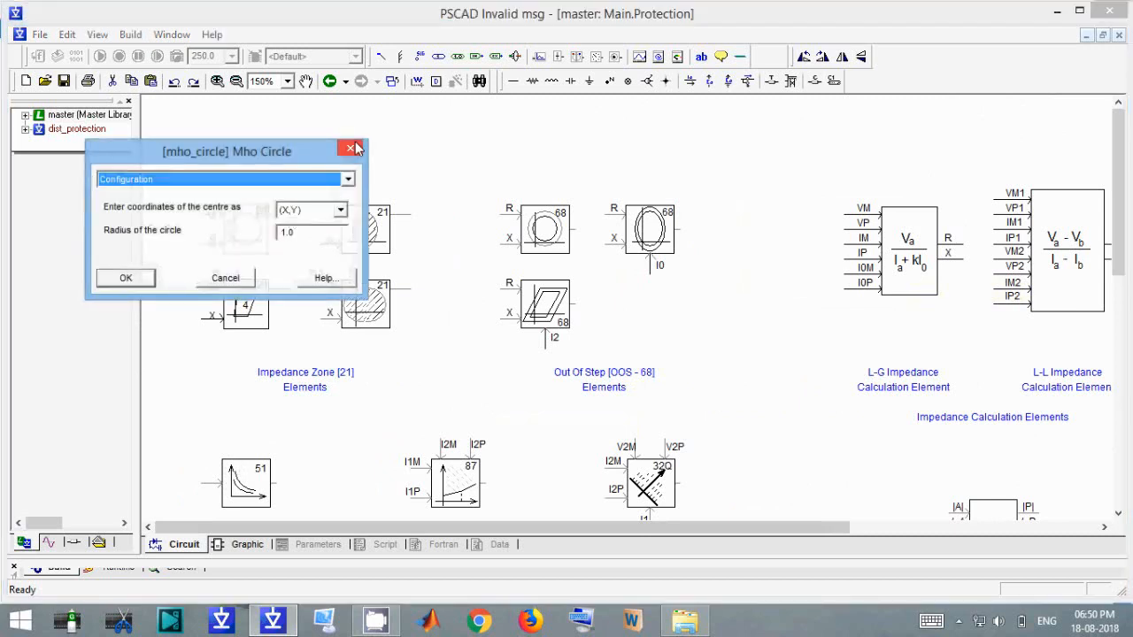
- Close the Mho Circle configuration, return to the dist_protection relay page, and check the phase A line-to-ground impedance element's main data
{"action": "left_click", "coordinate": [354, 148]}
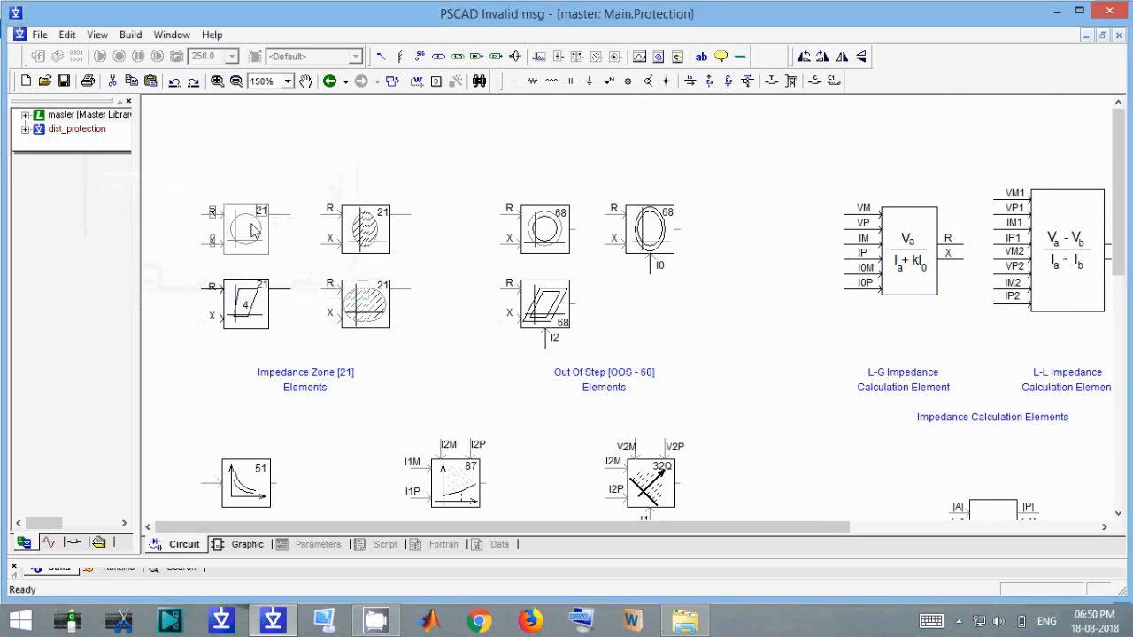
{"action": "double_click", "coordinate": [83, 129]}
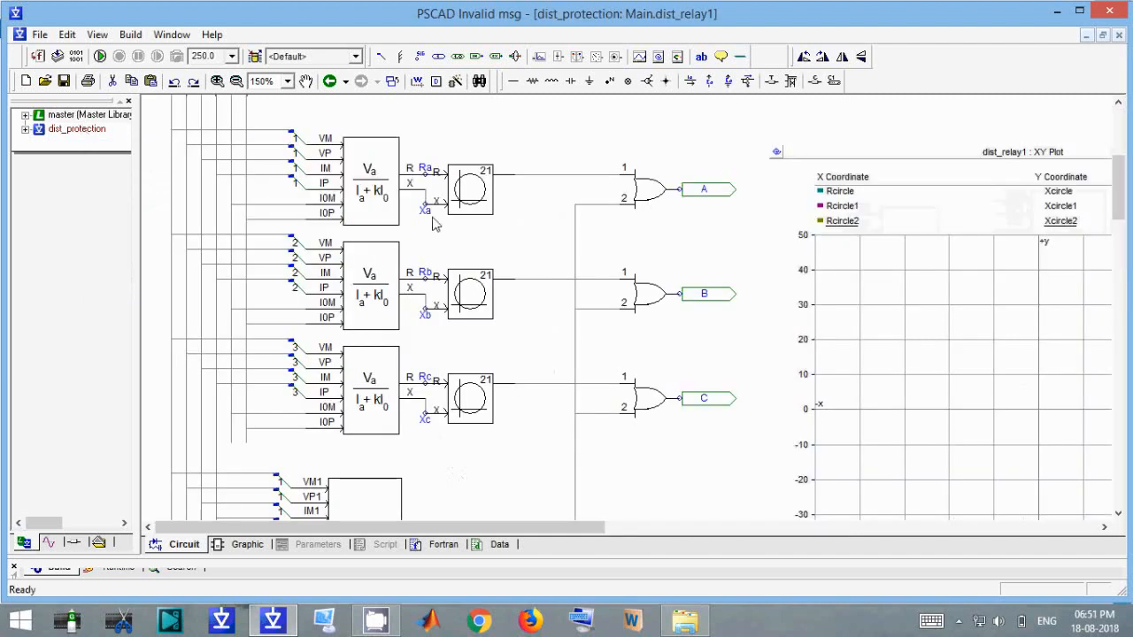
{"action": "double_click", "coordinate": [363, 196]}
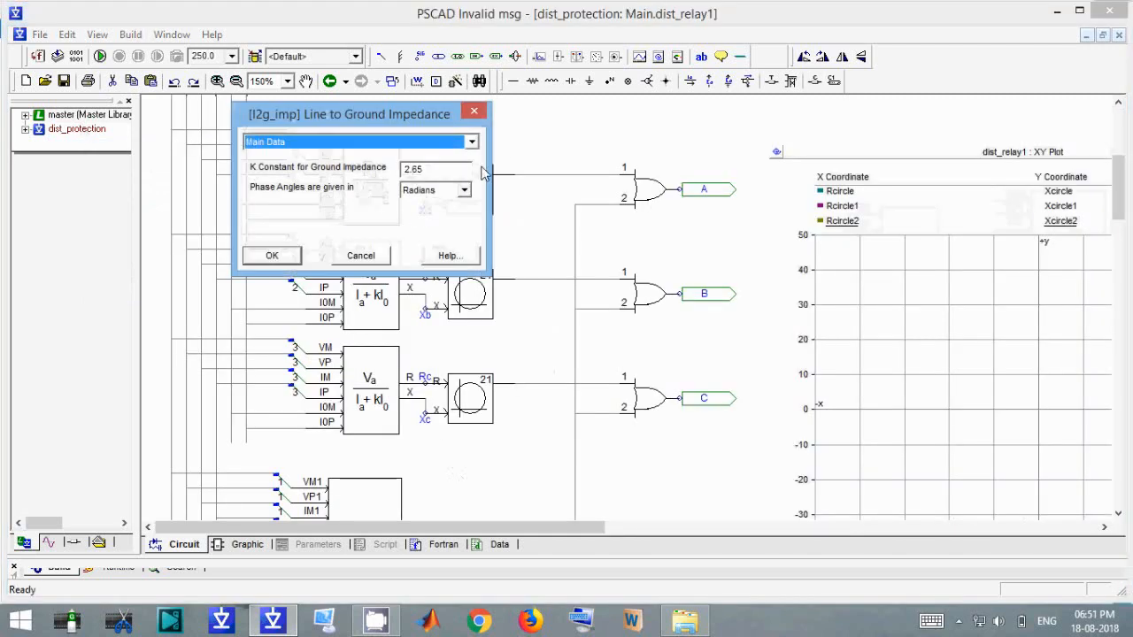
{"action": "left_click", "coordinate": [469, 118]}
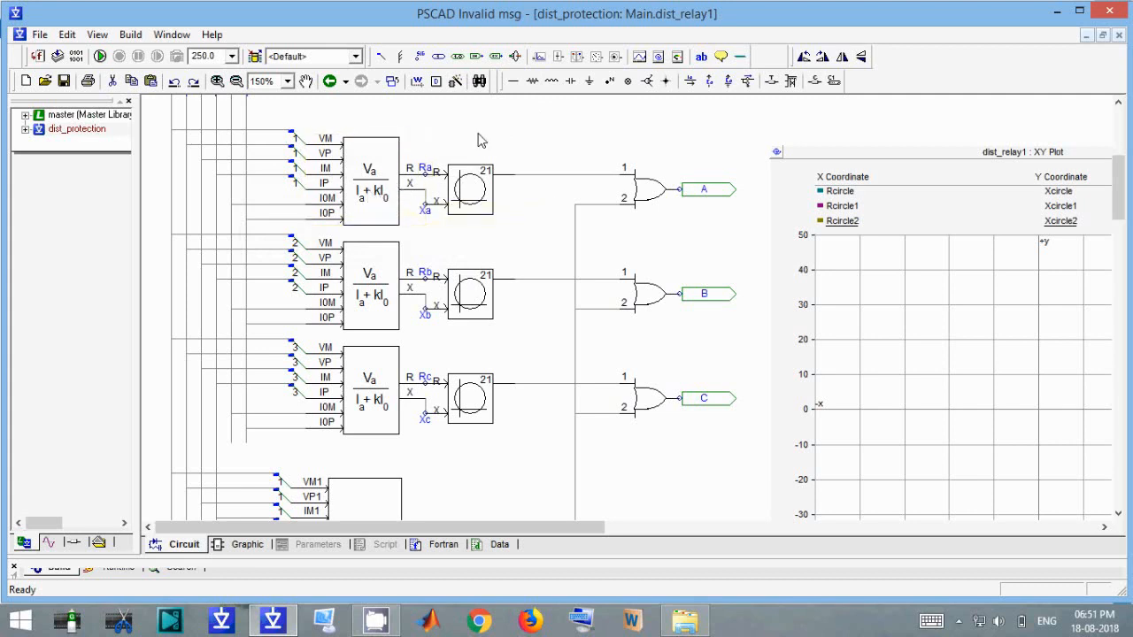
- Read the Line to Ground Impedance help topic for the ground impedance and k constant formulas, and return to the relay page
{"action": "double_click", "coordinate": [409, 176]}
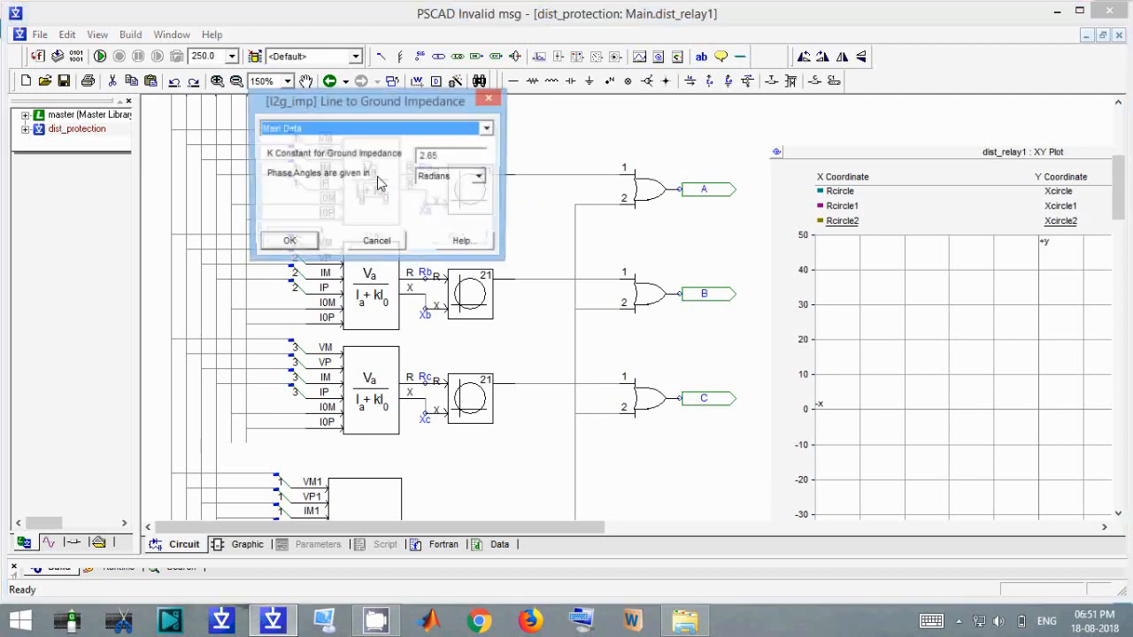
{"action": "left_click", "coordinate": [465, 246]}
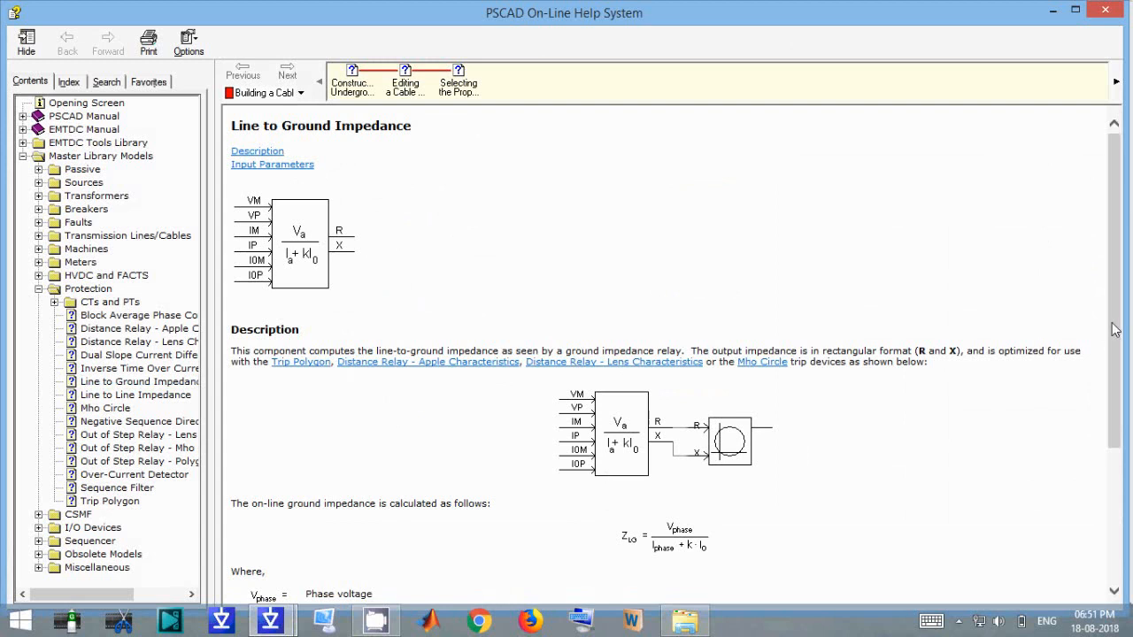
{"action": "scroll", "coordinate": [1115, 329], "scroll_direction": "down", "scroll_amount": 5}
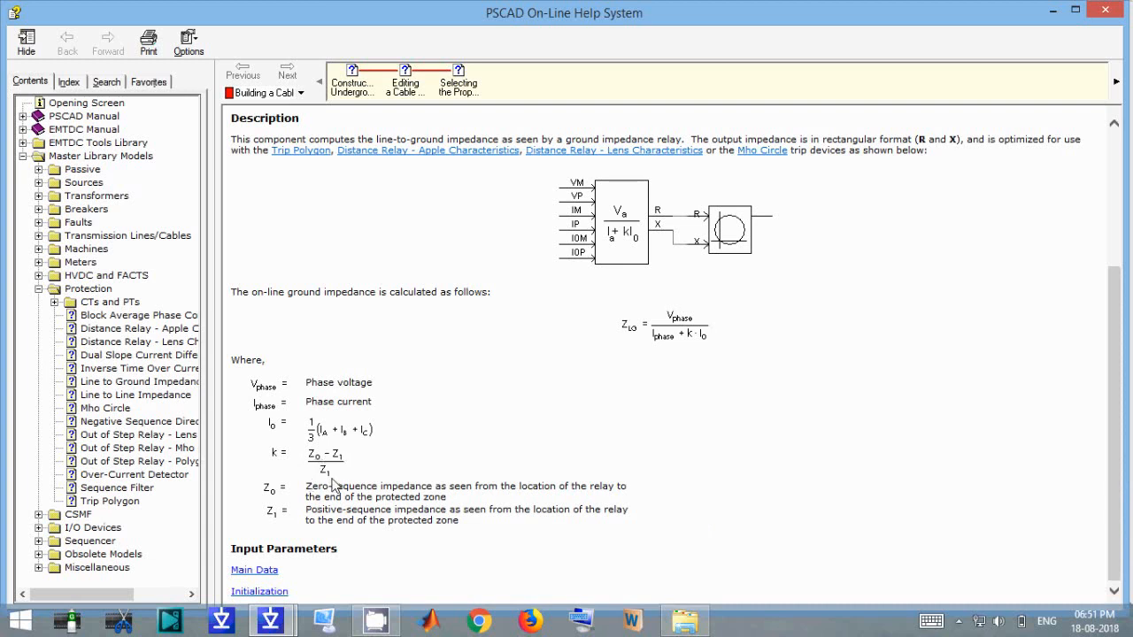
{"action": "left_click", "coordinate": [1104, 8]}
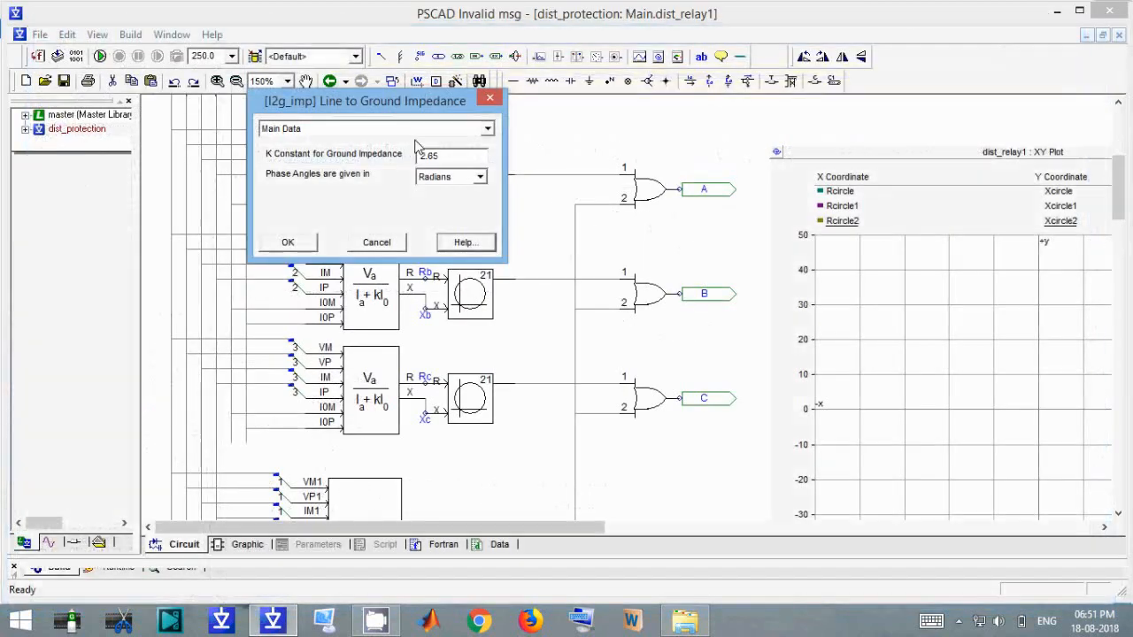
{"action": "left_click", "coordinate": [304, 249]}
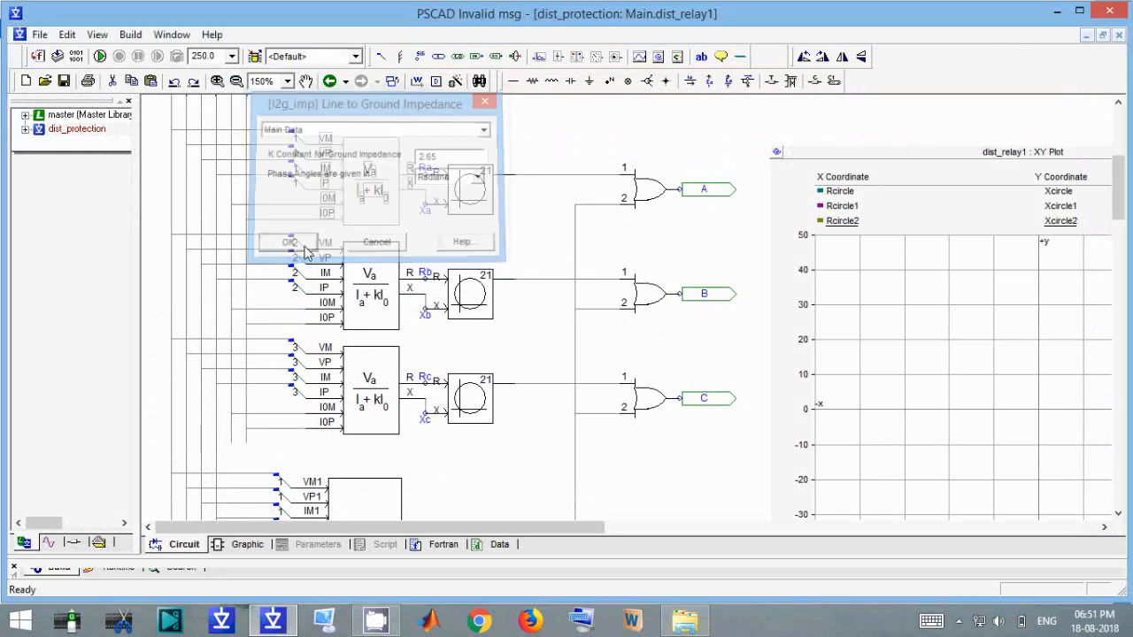
- Go back to the main circuit, inspect TLine1's cross-section data for its positive and zero sequence impedances, and return to the circuit
{"action": "double_click", "coordinate": [493, 135]}
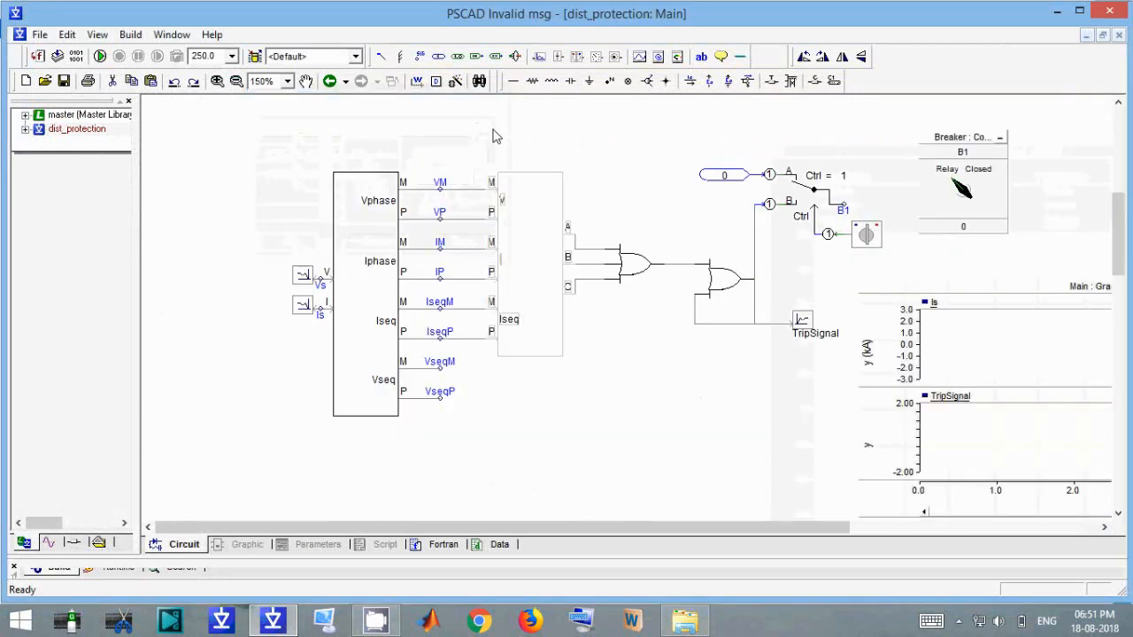
{"action": "scroll", "coordinate": [534, 372], "scroll_direction": "down", "scroll_amount": 3}
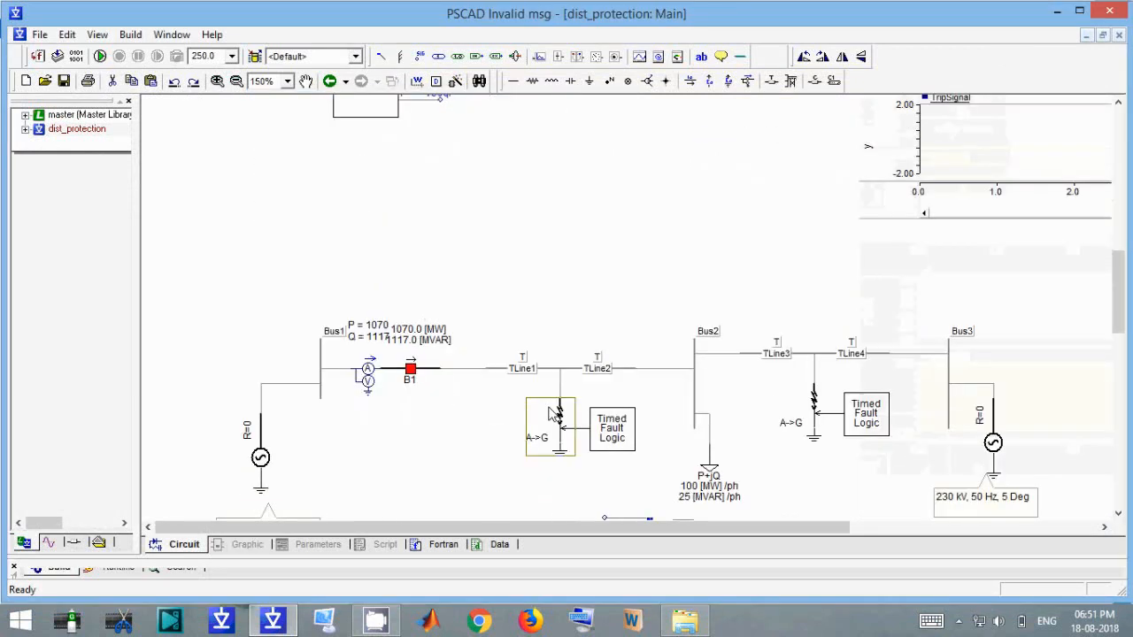
{"action": "double_click", "coordinate": [522, 349]}
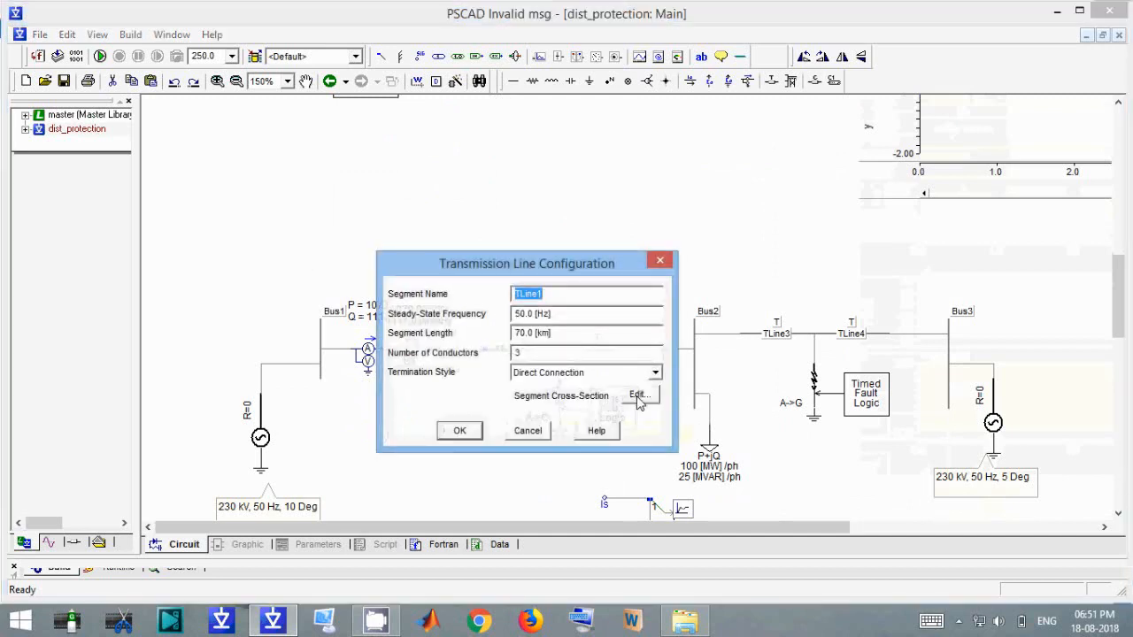
{"action": "left_click", "coordinate": [638, 397]}
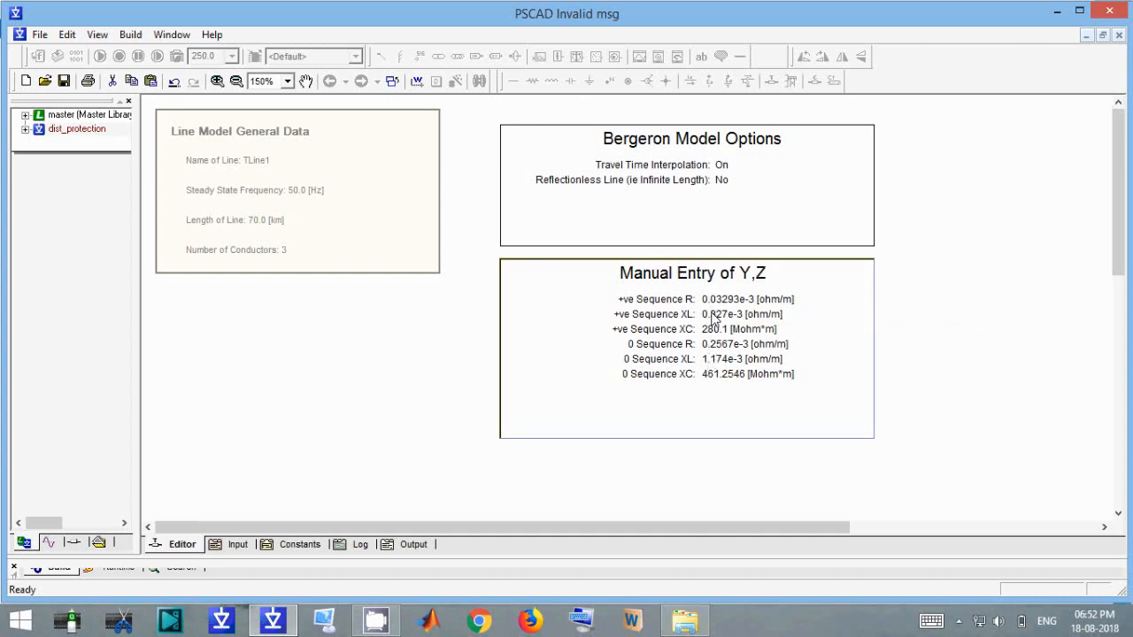
{"action": "double_click", "coordinate": [463, 269]}
- Reopen the distance relay page and review the K constant of the phase A line-to-ground impedance element
{"action": "scroll", "coordinate": [461, 258], "scroll_direction": "up", "scroll_amount": 2}
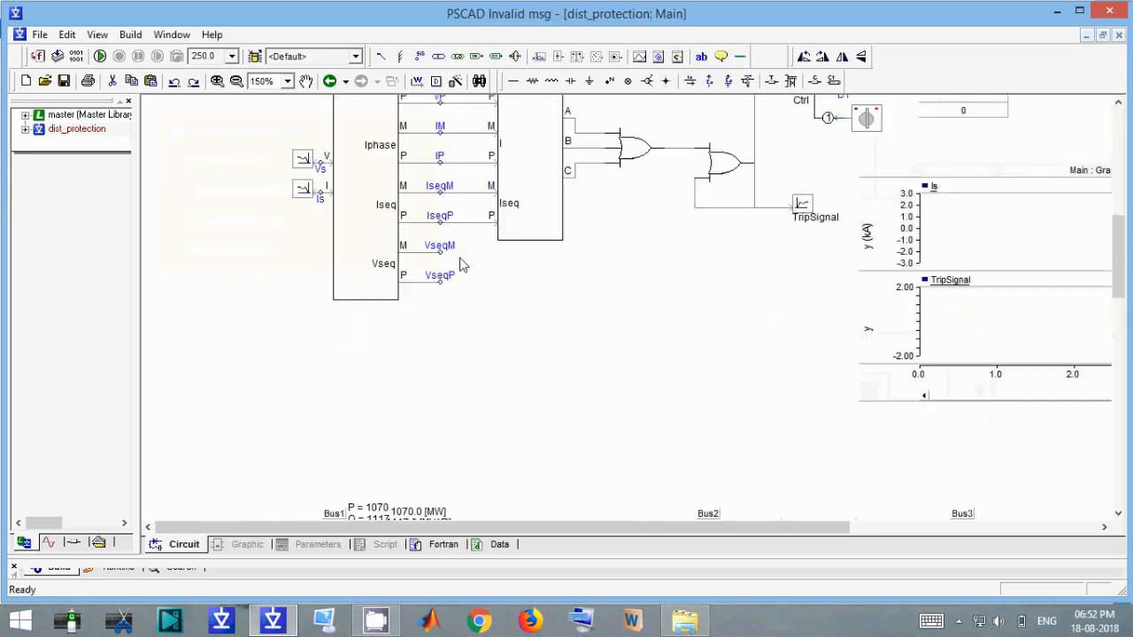
{"action": "double_click", "coordinate": [527, 336]}
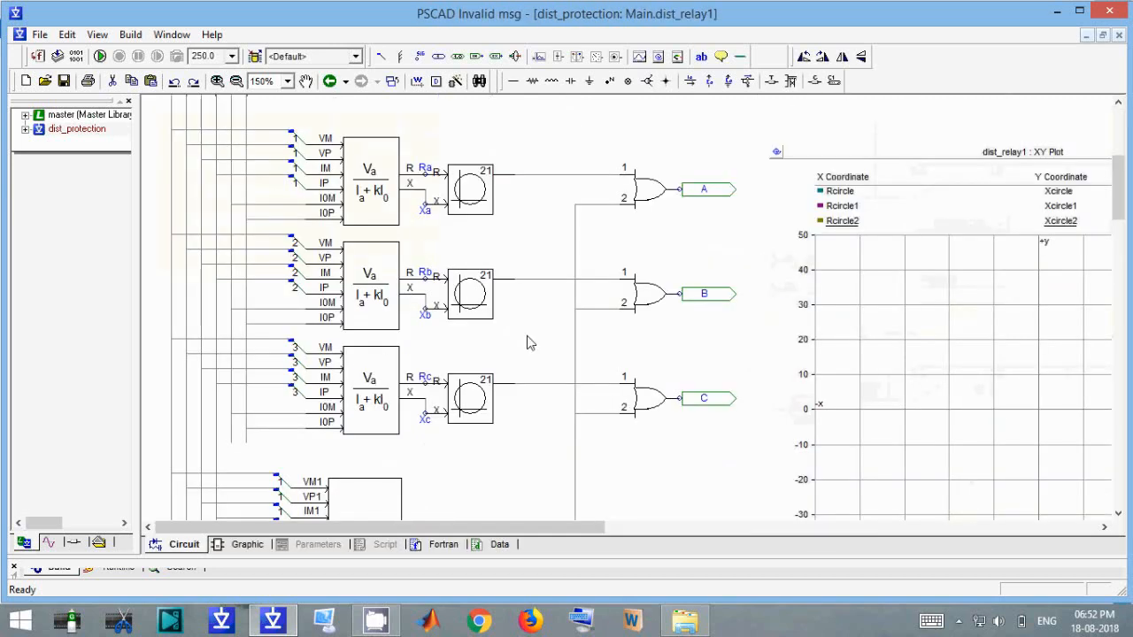
{"action": "double_click", "coordinate": [372, 182]}
{"action": "left_click", "coordinate": [464, 190]}
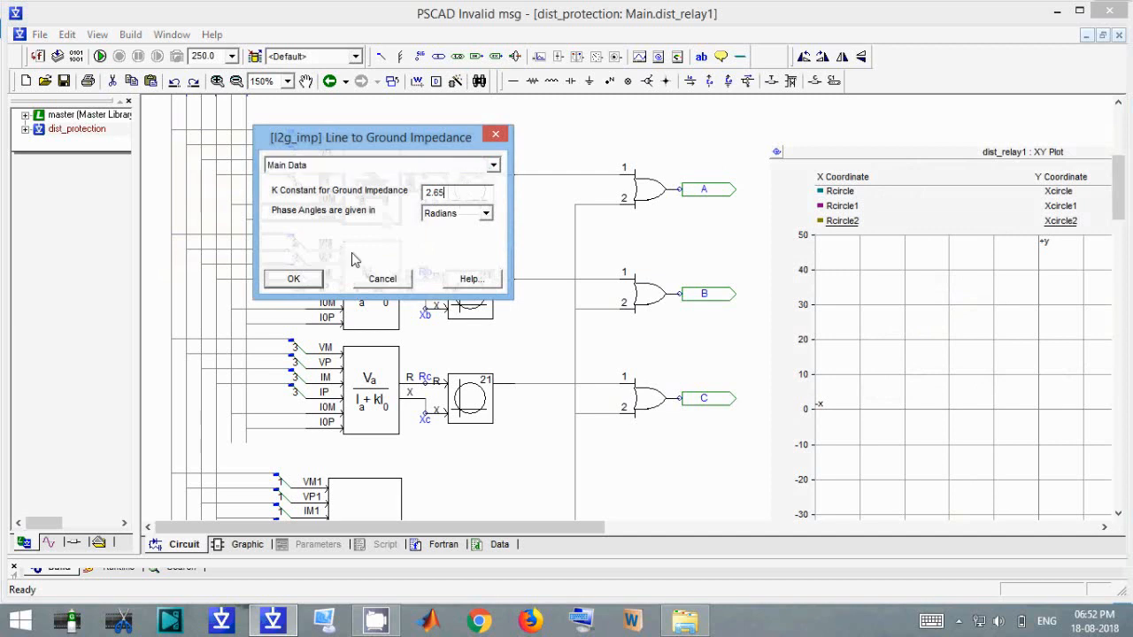
{"action": "left_click", "coordinate": [294, 278]}
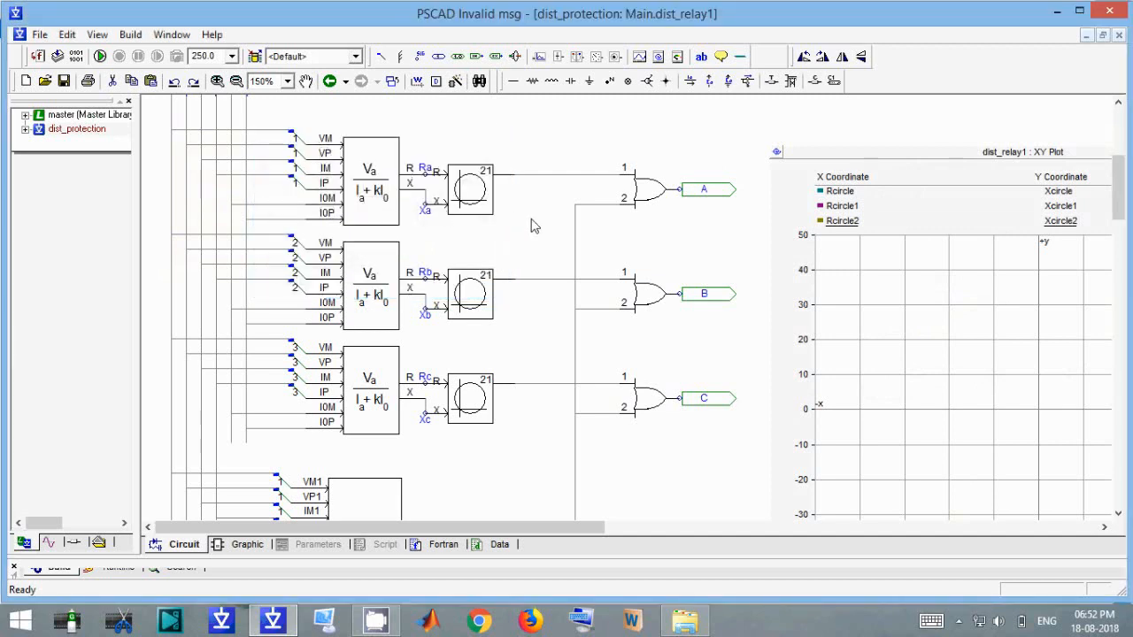
- Check the main data of the phase B and phase C line-to-ground impedance elements
{"action": "double_click", "coordinate": [336, 301]}
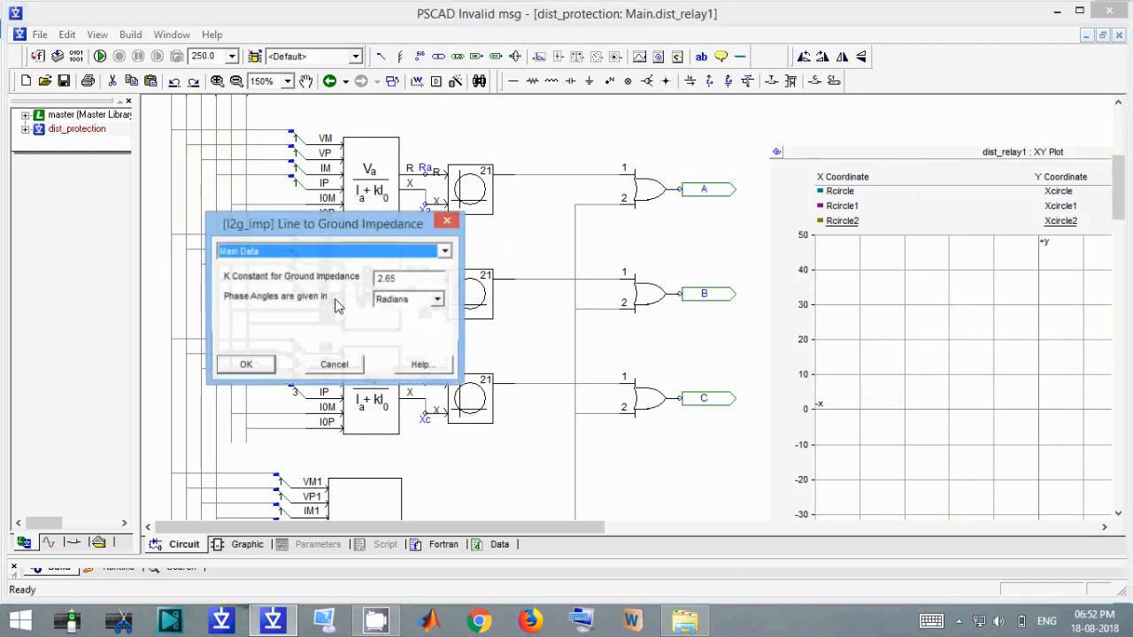
{"action": "left_click", "coordinate": [447, 222]}
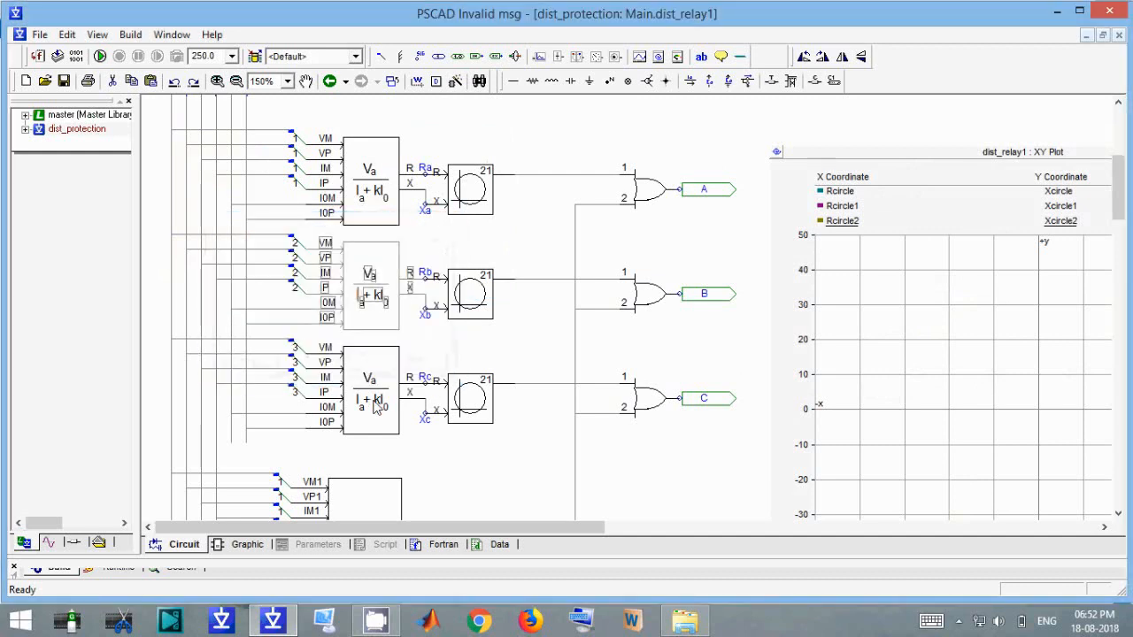
{"action": "double_click", "coordinate": [376, 405]}
{"action": "left_click", "coordinate": [495, 322]}
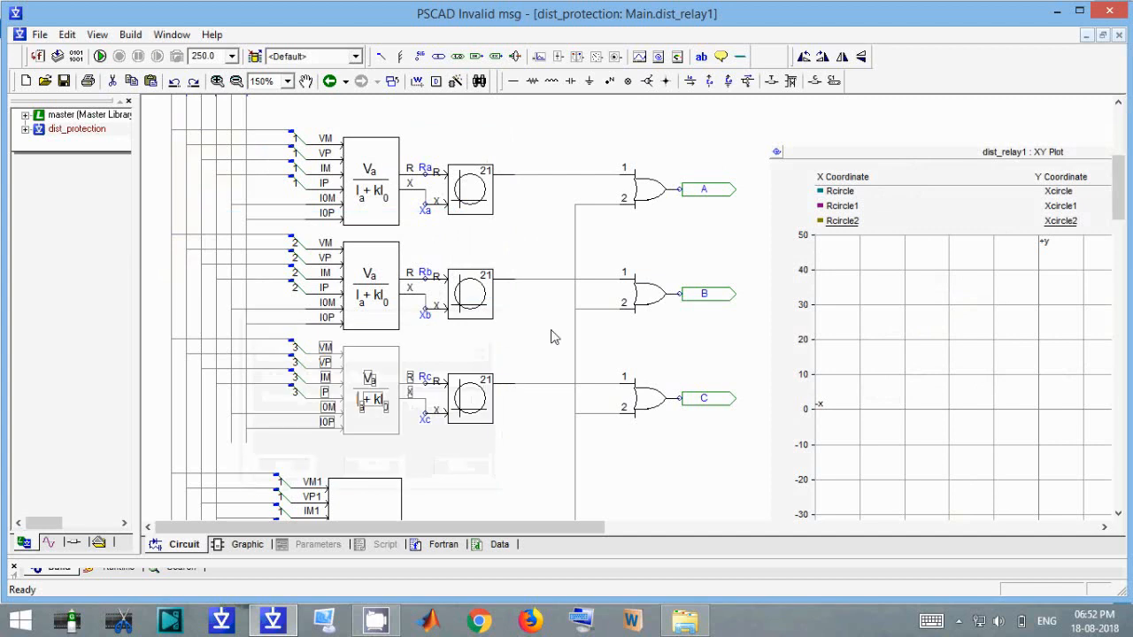
- Inspect the Initialization parameters of the phase A-B line-to-line impedance element
{"action": "scroll", "coordinate": [550, 336], "scroll_direction": "down", "scroll_amount": 4}
{"action": "scroll", "coordinate": [550, 337], "scroll_direction": "up", "scroll_amount": 3}
{"action": "scroll", "coordinate": [551, 337], "scroll_direction": "down", "scroll_amount": 5}
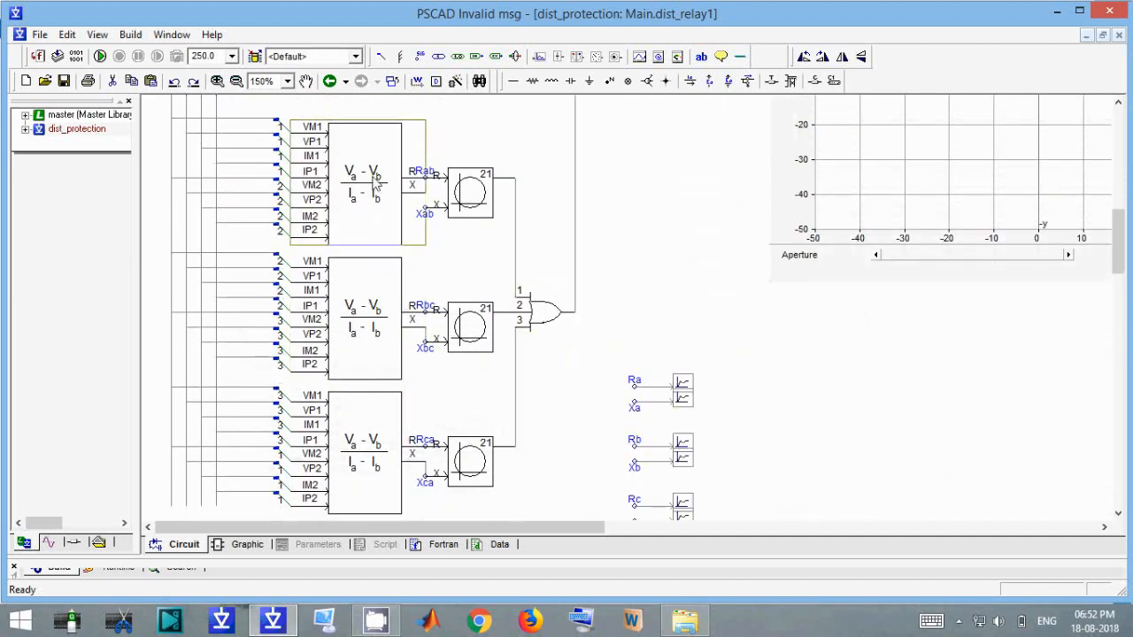
{"action": "double_click", "coordinate": [376, 182]}
{"action": "key", "text": "Down"}
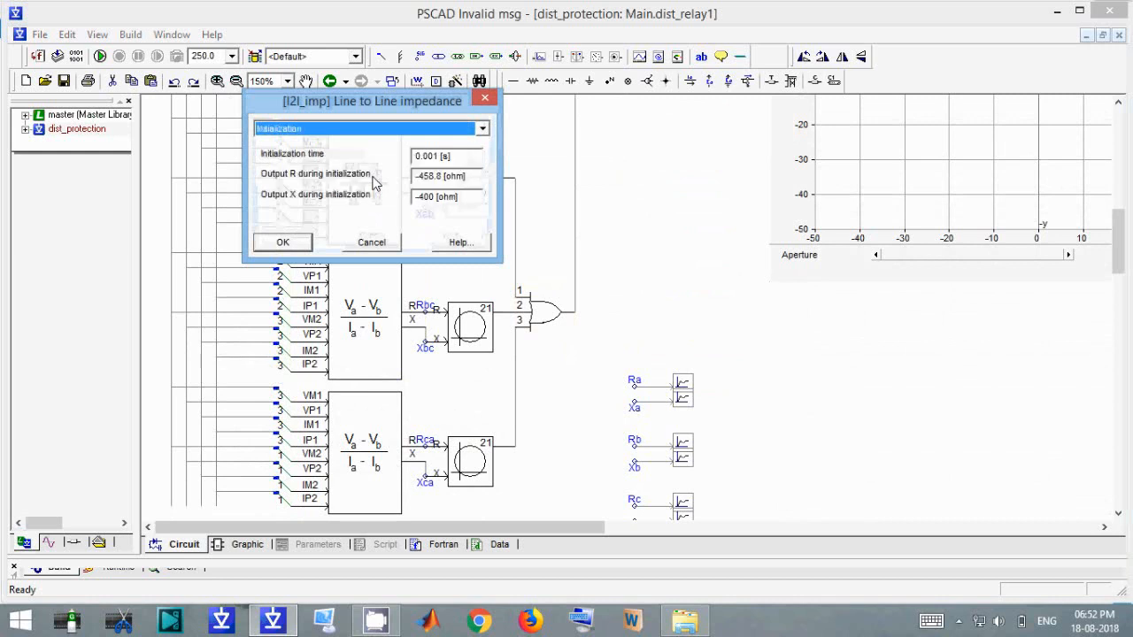
{"action": "left_click", "coordinate": [483, 99]}
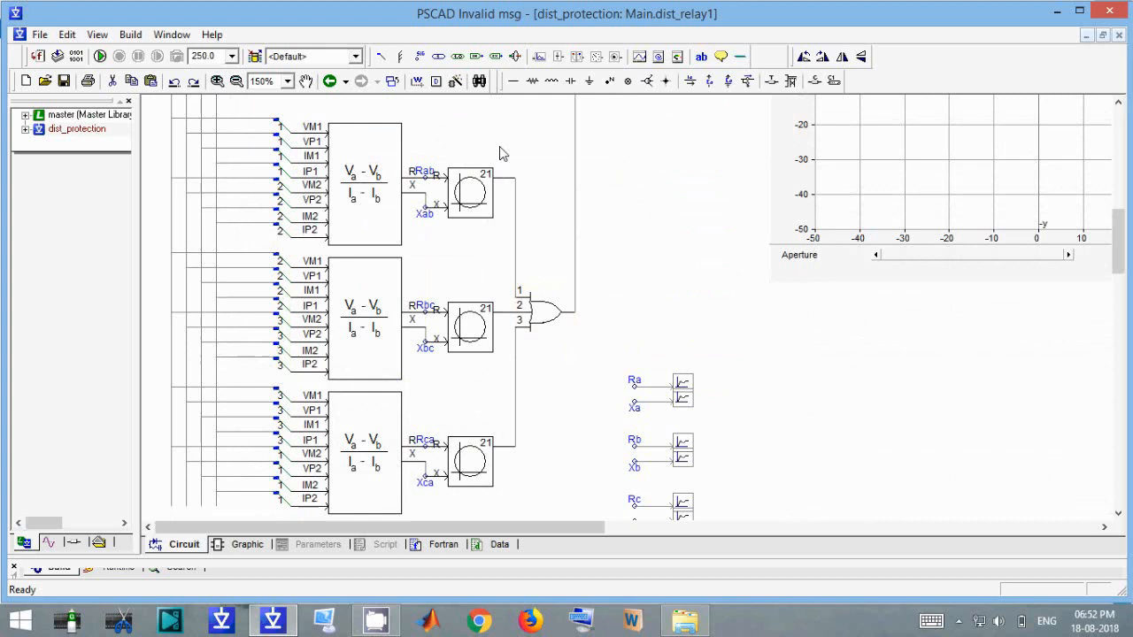
- Check the phase A Mho circle's configuration and examine the three circle-plotting signal groups below the relay logic
{"action": "scroll", "coordinate": [500, 153], "scroll_direction": "up", "scroll_amount": 5}
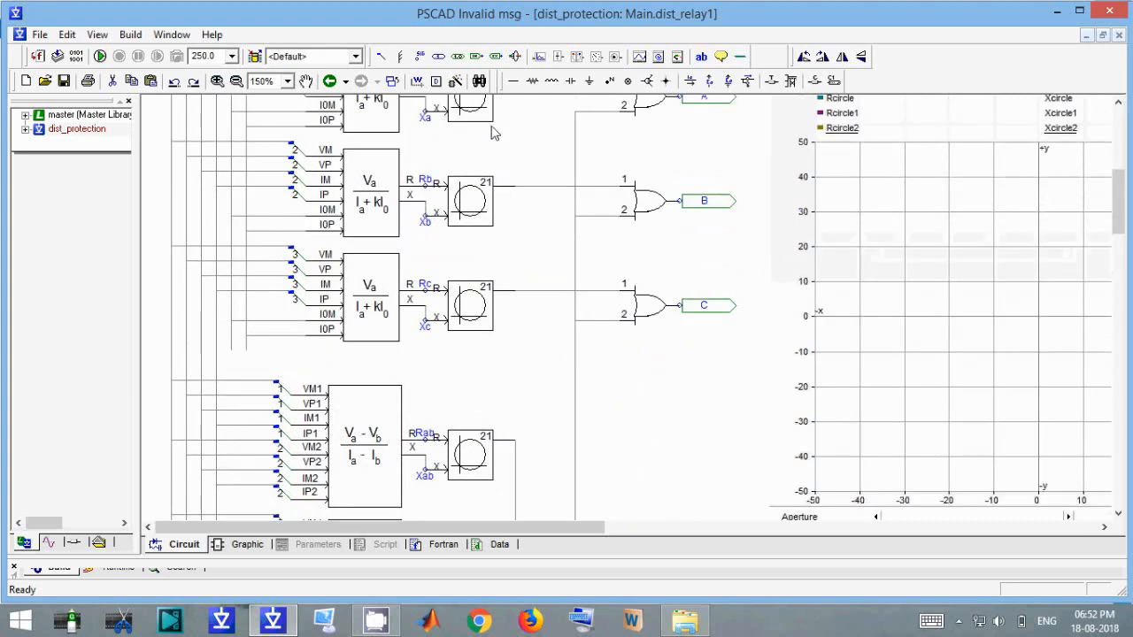
{"action": "scroll", "coordinate": [494, 132], "scroll_direction": "up", "scroll_amount": 5}
{"action": "scroll", "coordinate": [494, 132], "scroll_direction": "down", "scroll_amount": 3}
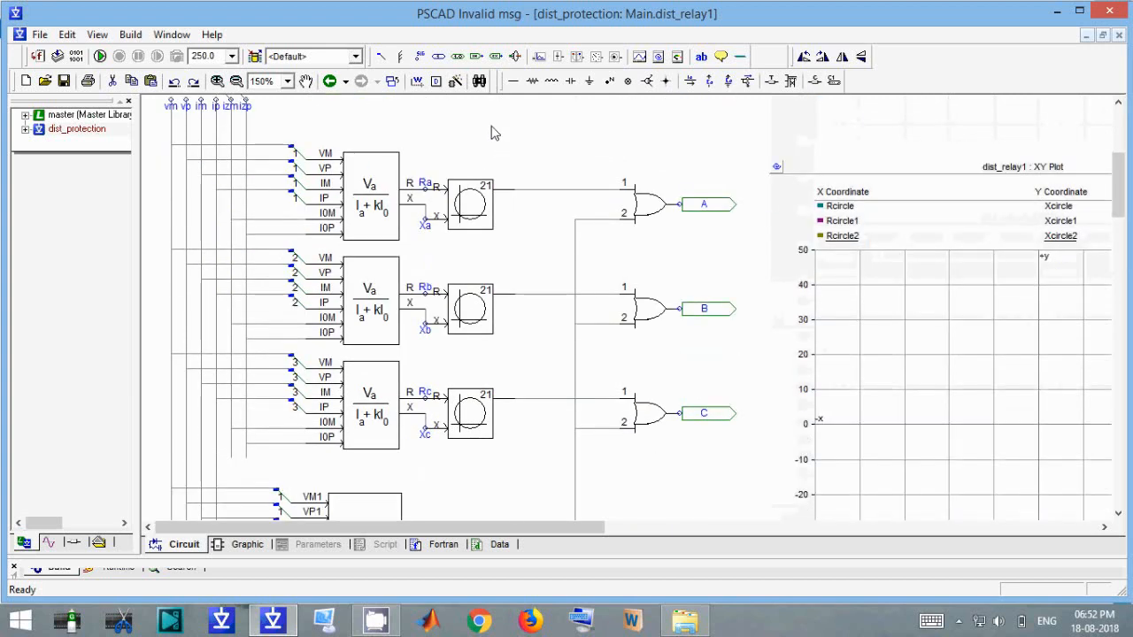
{"action": "double_click", "coordinate": [472, 203]}
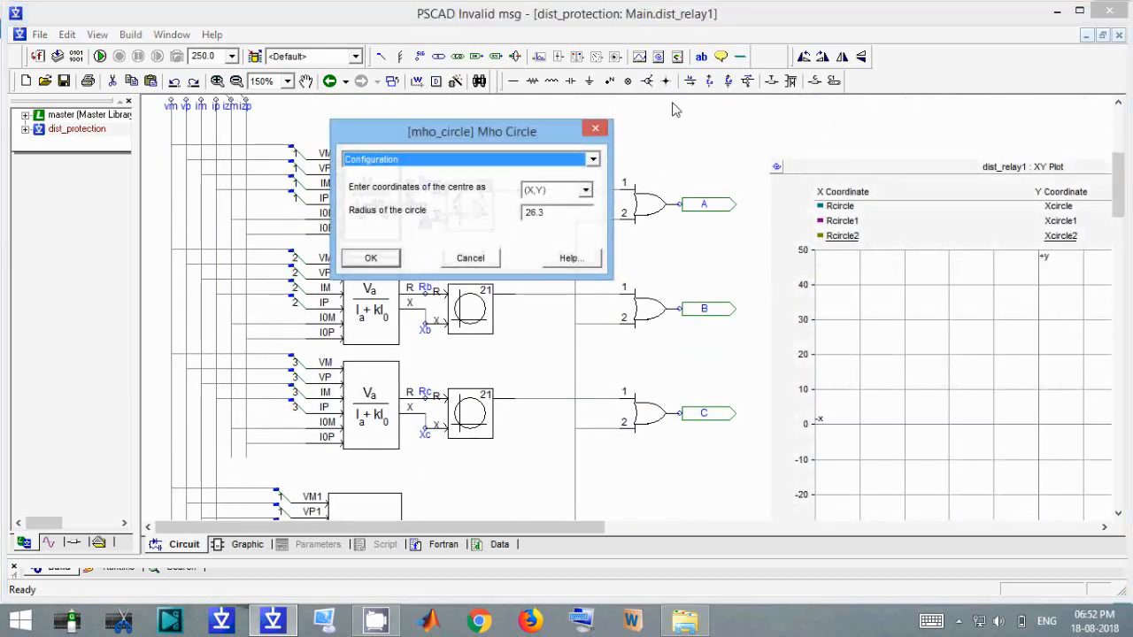
{"action": "left_click", "coordinate": [594, 131]}
{"action": "scroll", "coordinate": [597, 139], "scroll_direction": "down", "scroll_amount": 3}
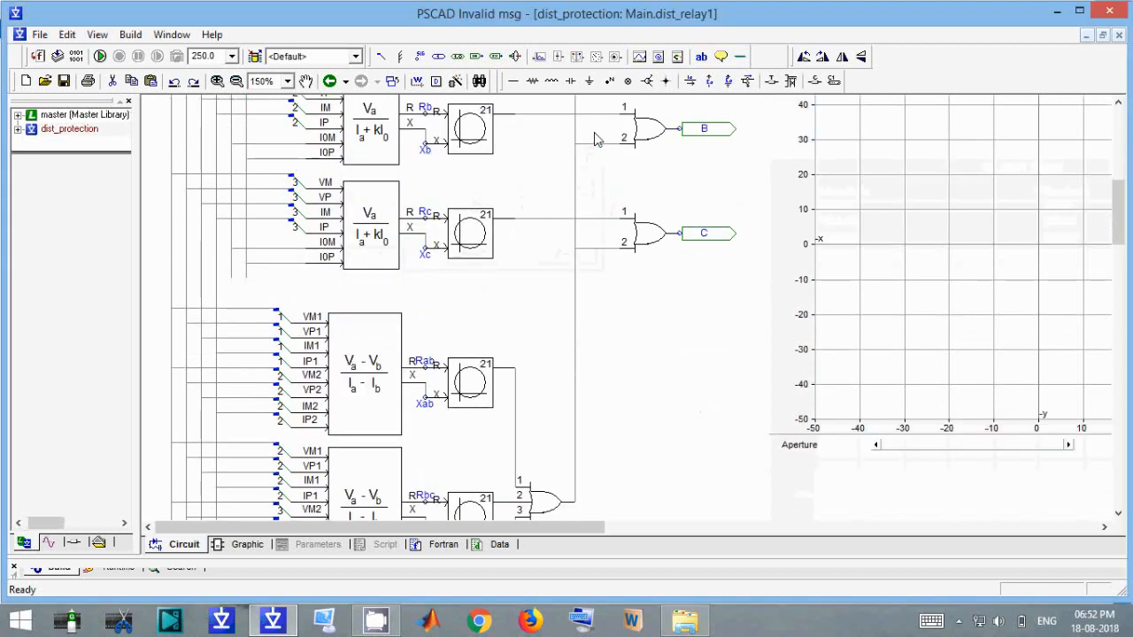
{"action": "scroll", "coordinate": [645, 368], "scroll_direction": "down", "scroll_amount": 6}
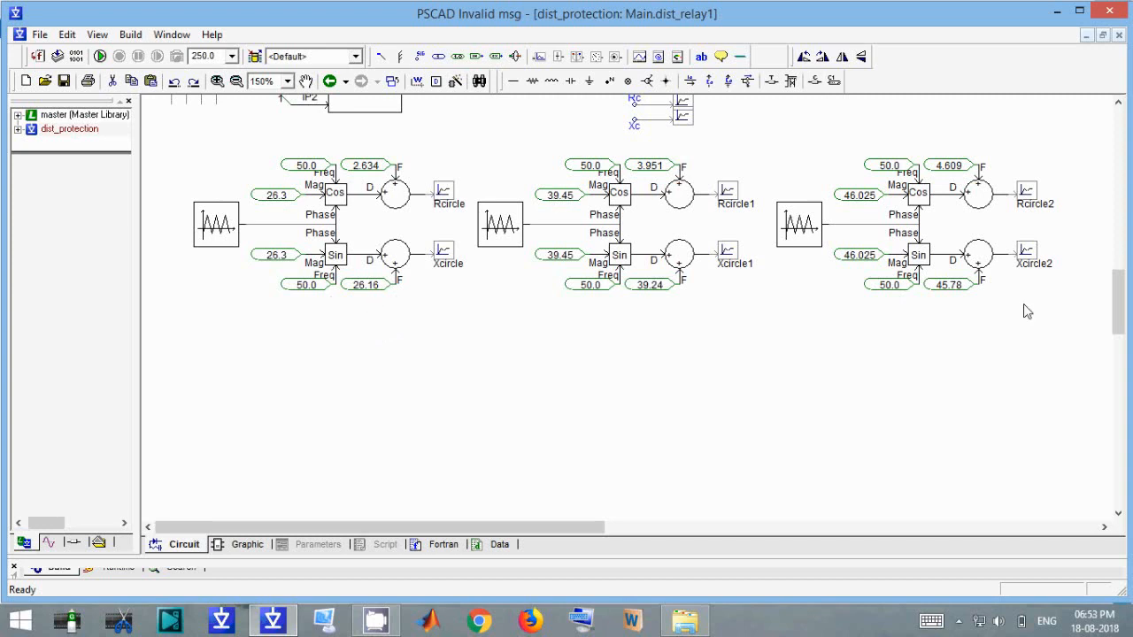
- Return to the main circuit and review TLine1's sequence impedances per metre in its cross-section editor again
{"action": "double_click", "coordinate": [437, 373]}
{"action": "scroll", "coordinate": [583, 474], "scroll_direction": "down", "scroll_amount": 5}
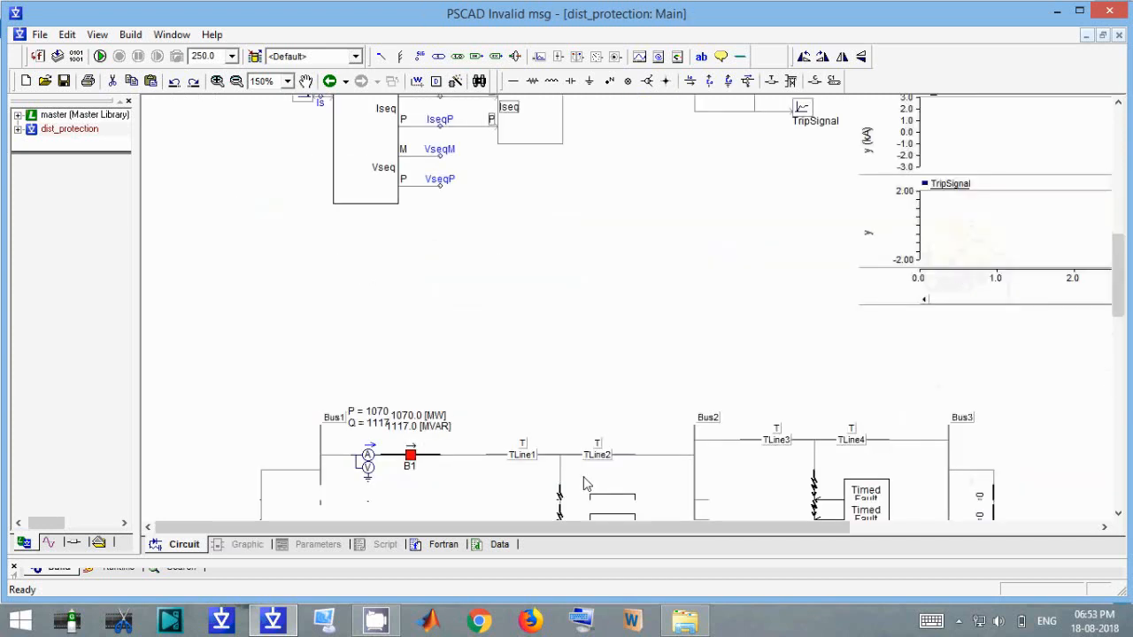
{"action": "double_click", "coordinate": [517, 292]}
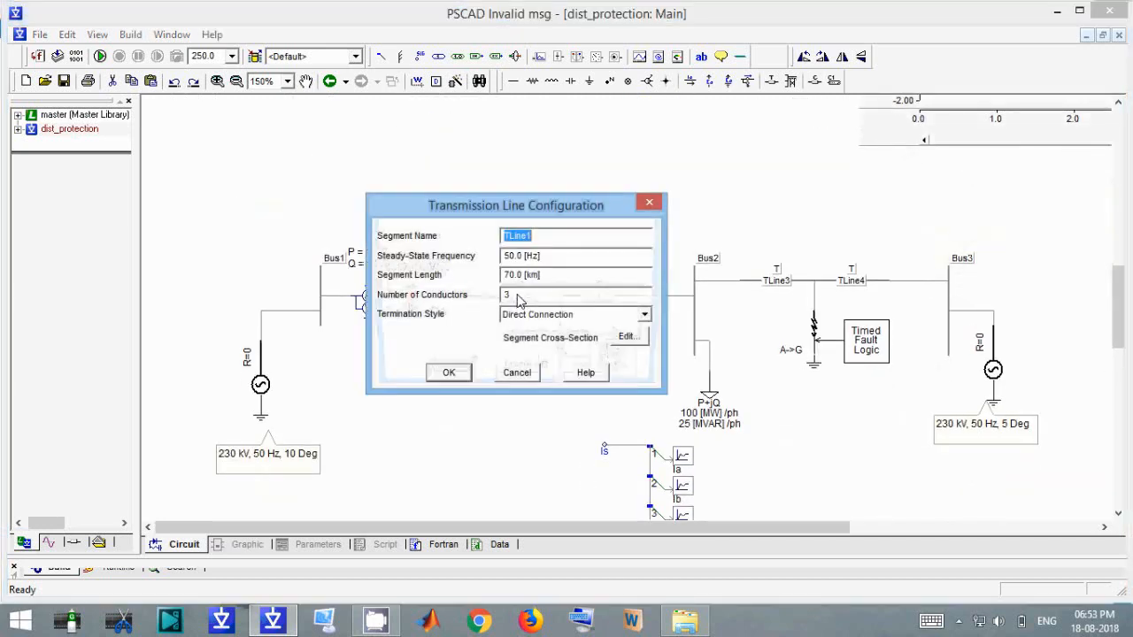
{"action": "left_click", "coordinate": [627, 337]}
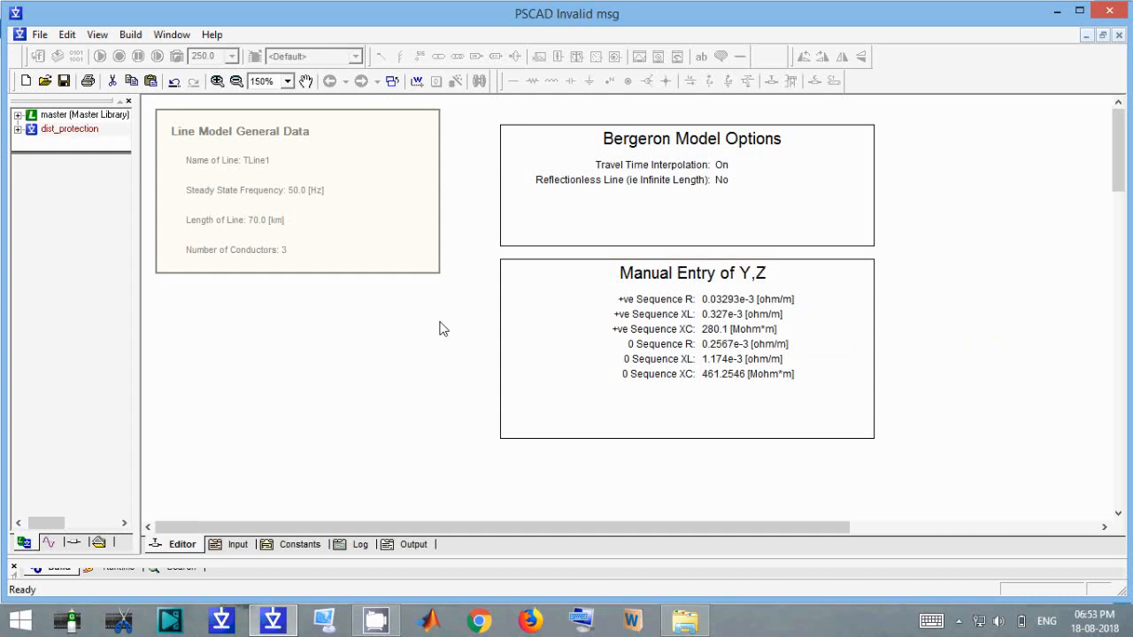
{"action": "key", "text": "BackSpace"}
- Reopen the distance relay page, examine the circle-plotting signals, and open the configuration of the signal generator feeding Rcircle and Xcircle
{"action": "scroll", "coordinate": [481, 384], "scroll_direction": "up", "scroll_amount": 5}
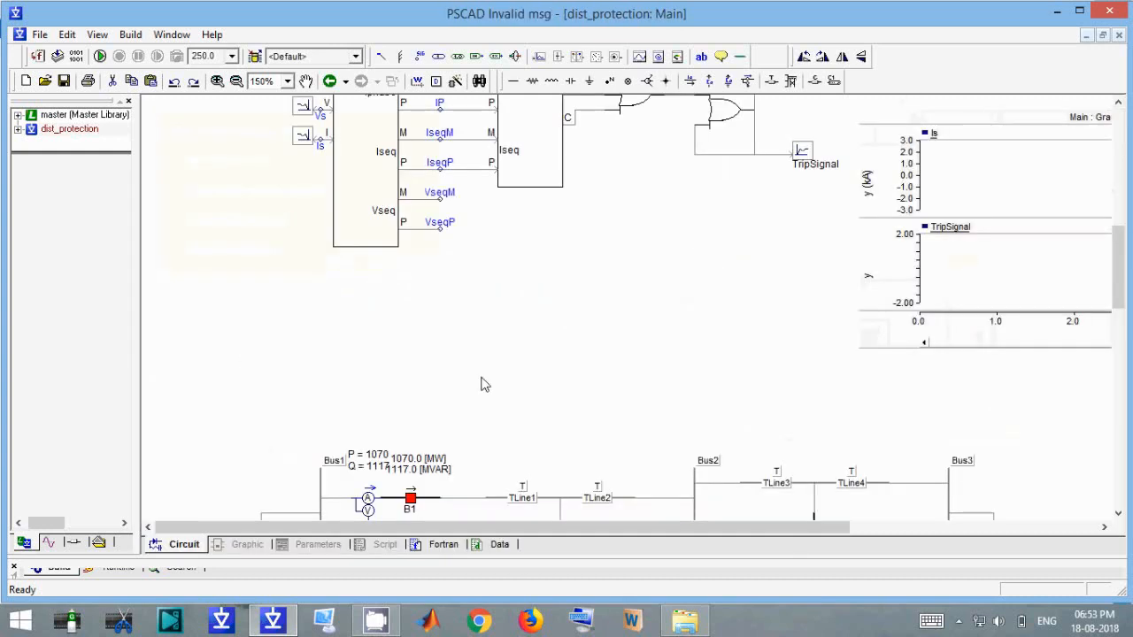
{"action": "double_click", "coordinate": [524, 350]}
{"action": "scroll", "coordinate": [524, 350], "scroll_direction": "up", "scroll_amount": 6}
{"action": "scroll", "coordinate": [524, 351], "scroll_direction": "down", "scroll_amount": 7}
{"action": "scroll", "coordinate": [524, 350], "scroll_direction": "up", "scroll_amount": 5}
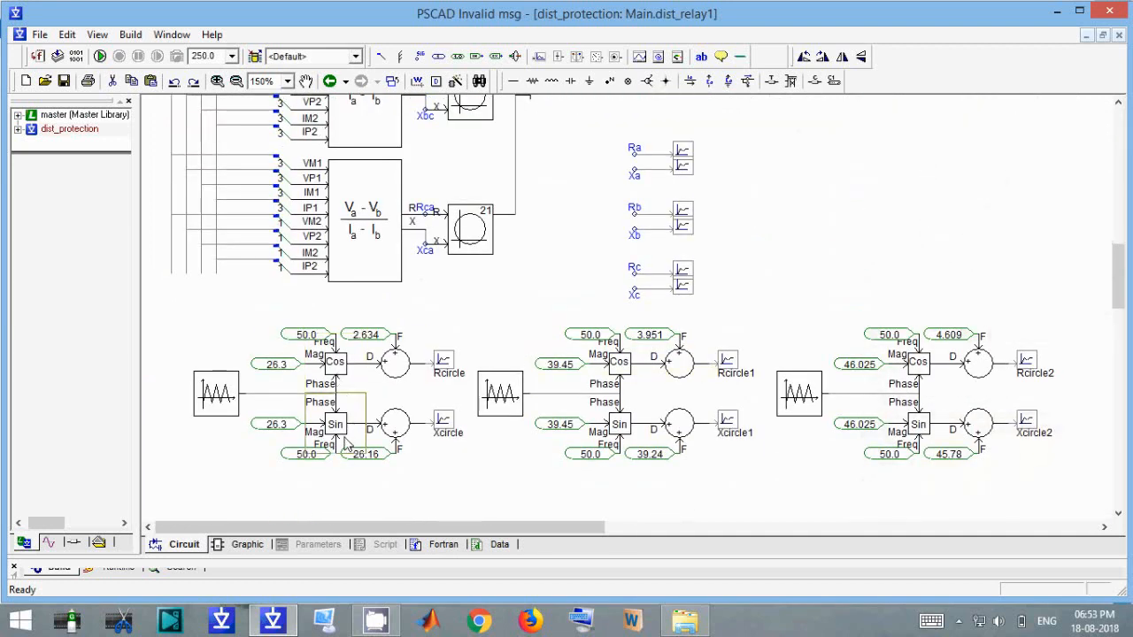
{"action": "scroll", "coordinate": [398, 493], "scroll_direction": "down", "scroll_amount": 2}
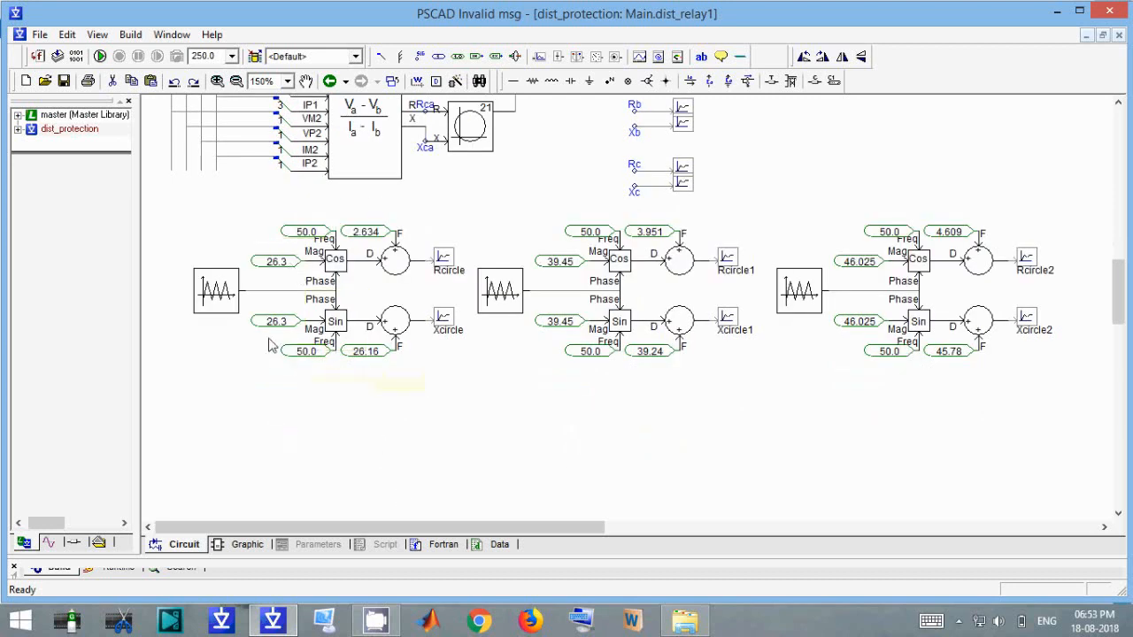
{"action": "double_click", "coordinate": [221, 292]}
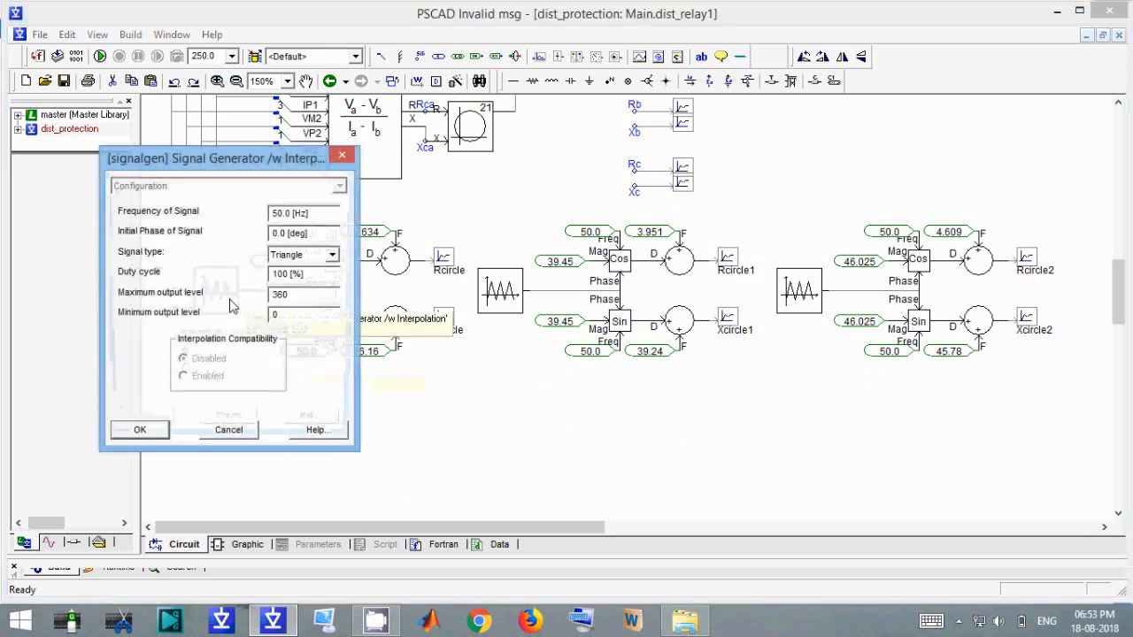
- Review the configuration of the signal generator feeding Rcircle and Xcircle once more
{"action": "left_click", "coordinate": [341, 151]}
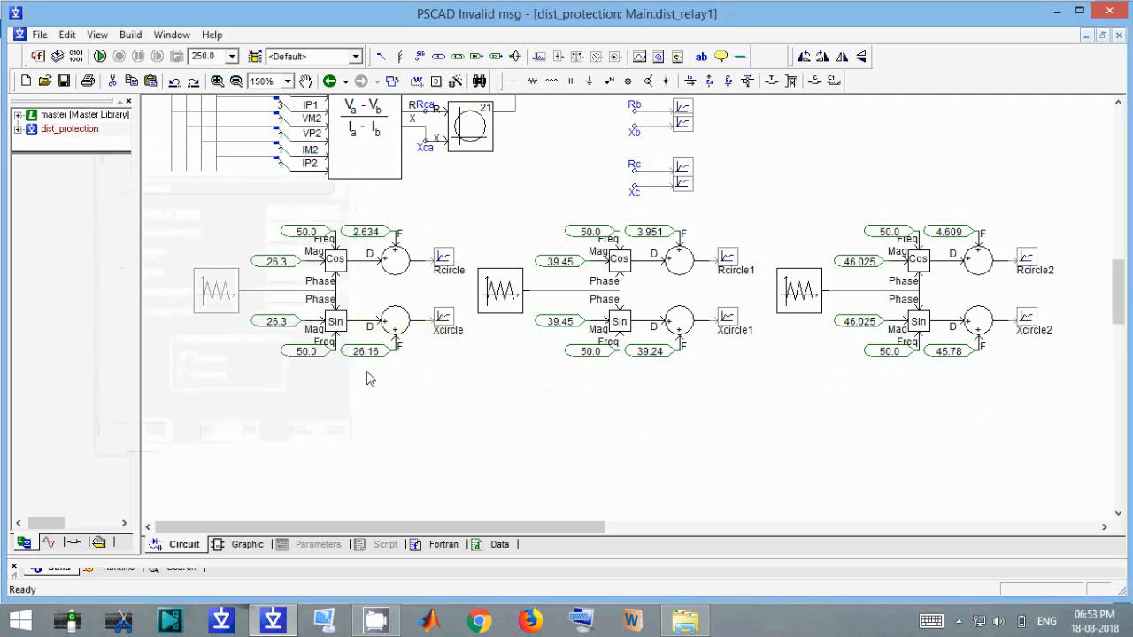
{"action": "double_click", "coordinate": [219, 295]}
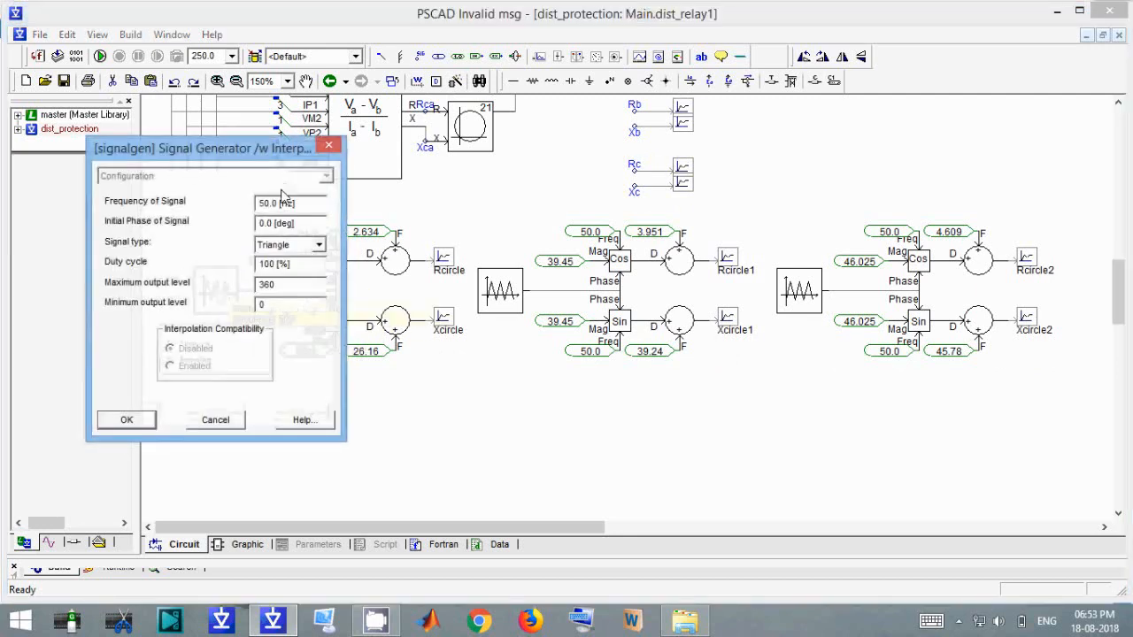
{"action": "left_click", "coordinate": [328, 145]}
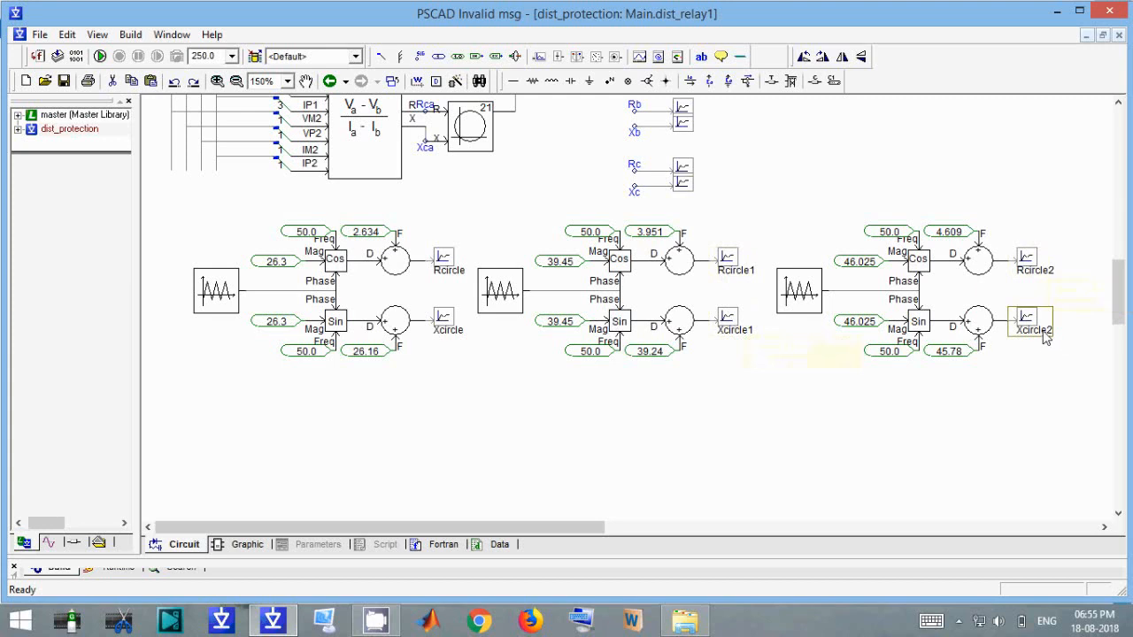
- Locate and select the XY plot beside the relay logic that holds the Rcircle and Xcircle curves
{"action": "scroll", "coordinate": [1045, 381], "scroll_direction": "up", "scroll_amount": 5}
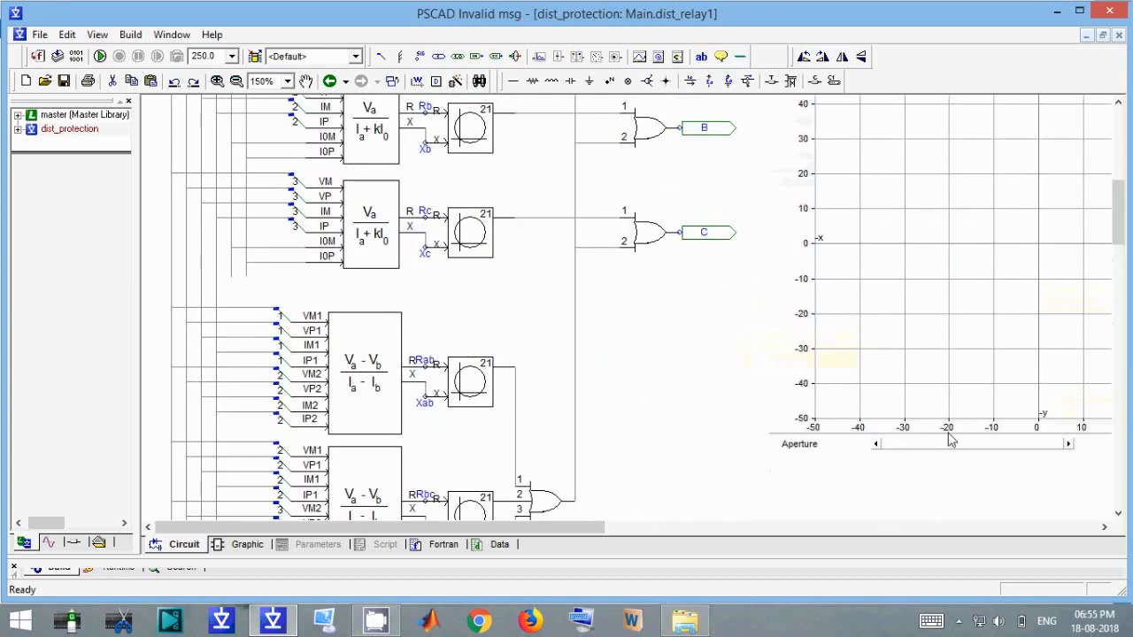
{"action": "left_click_drag", "start_coordinate": [588, 531], "coordinate": [725, 533]}
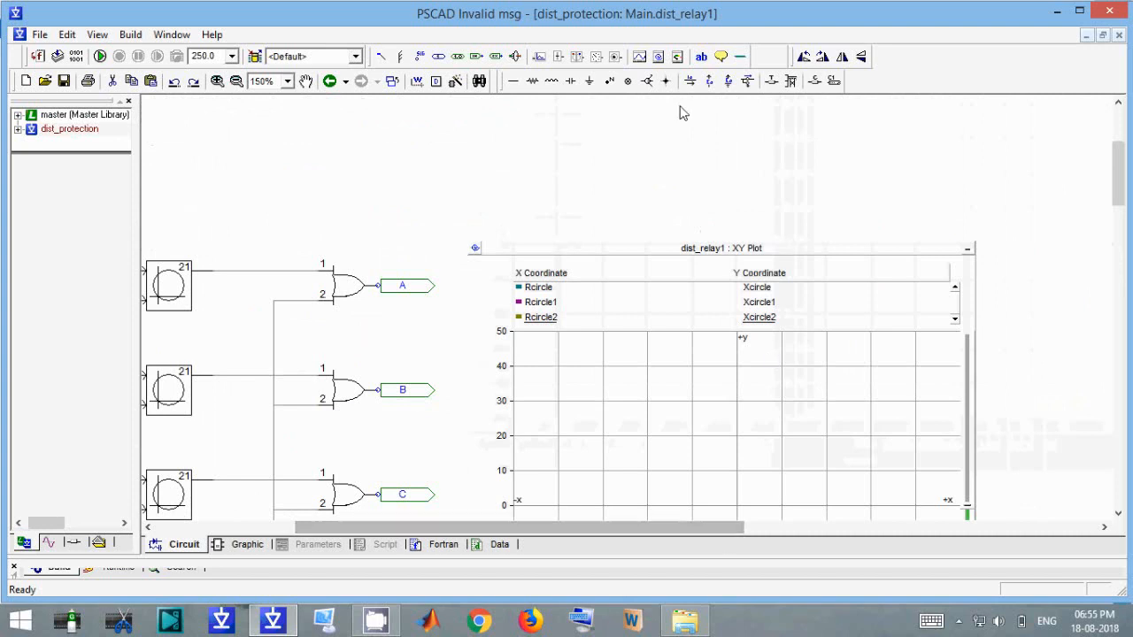
{"action": "left_click", "coordinate": [648, 254]}
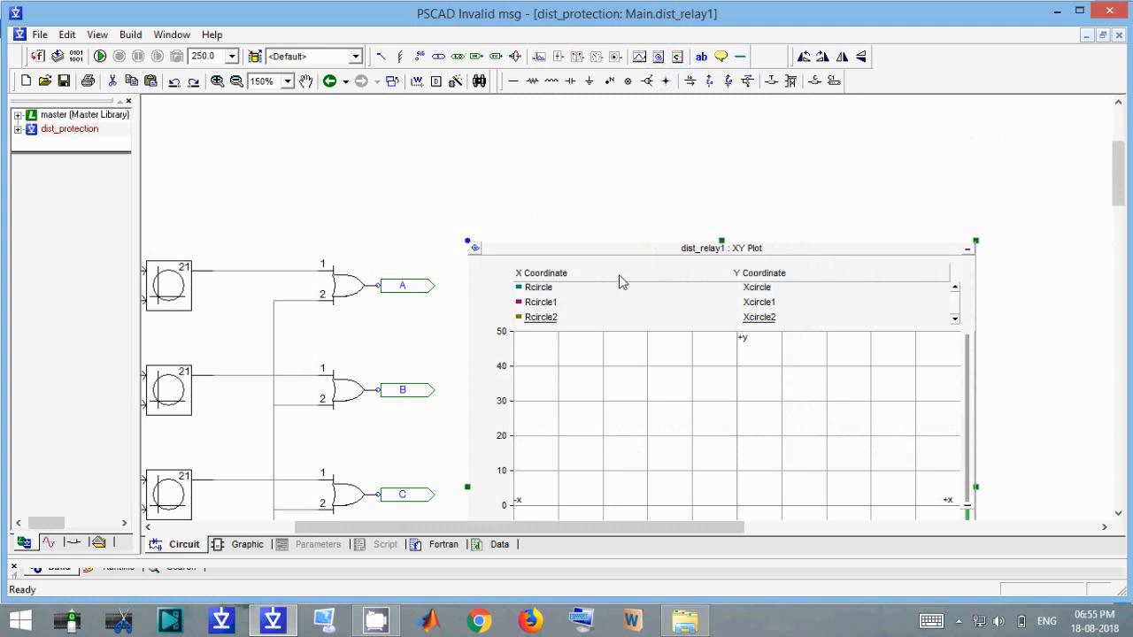
- Try adding a new XY plot above the existing one, and remove it
{"action": "left_click", "coordinate": [657, 57]}
{"action": "left_click", "coordinate": [634, 159]}
{"action": "key", "text": "Delete"}
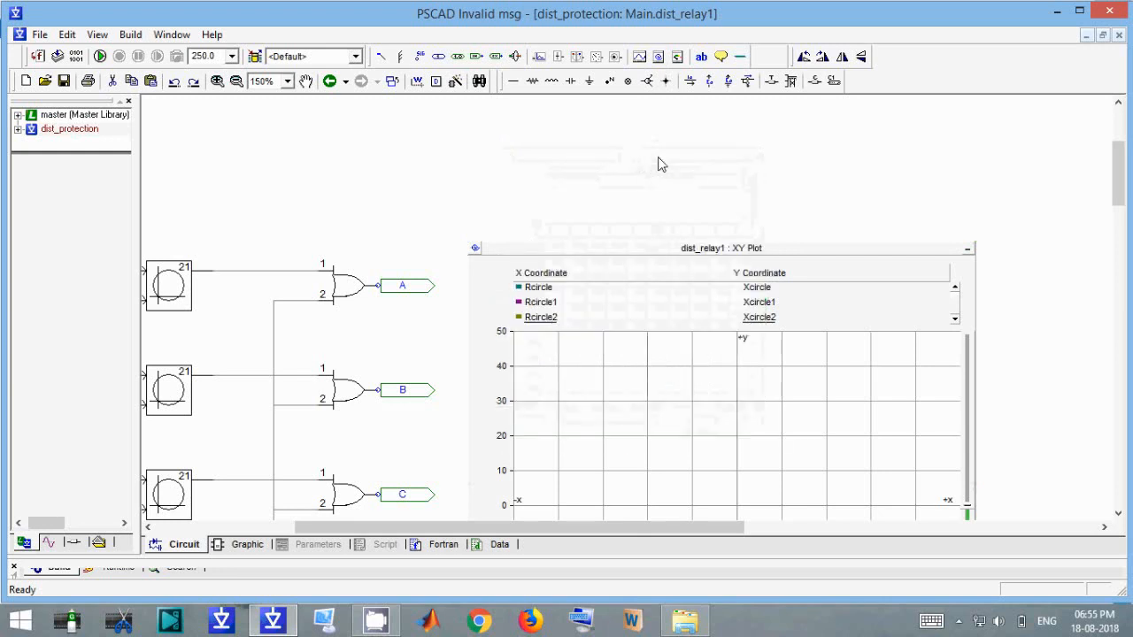
- Compare the circle output channels below the relay logic with the coordinate pairs listed in the XY plot
{"action": "scroll", "coordinate": [657, 165], "scroll_direction": "down", "scroll_amount": 10}
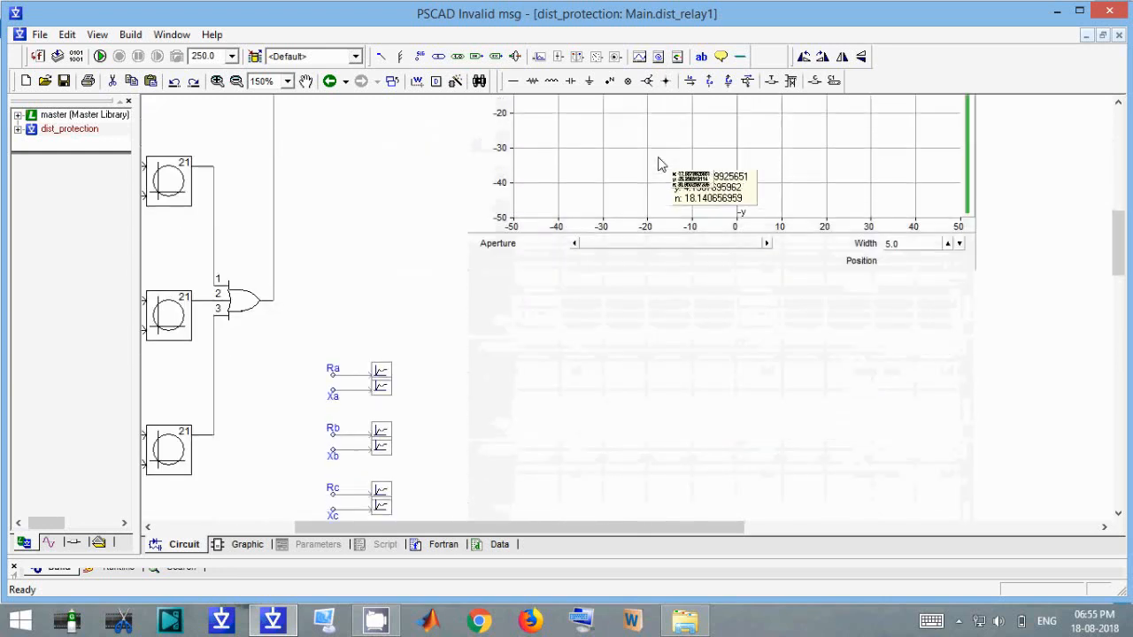
{"action": "scroll", "coordinate": [658, 165], "scroll_direction": "down", "scroll_amount": 7}
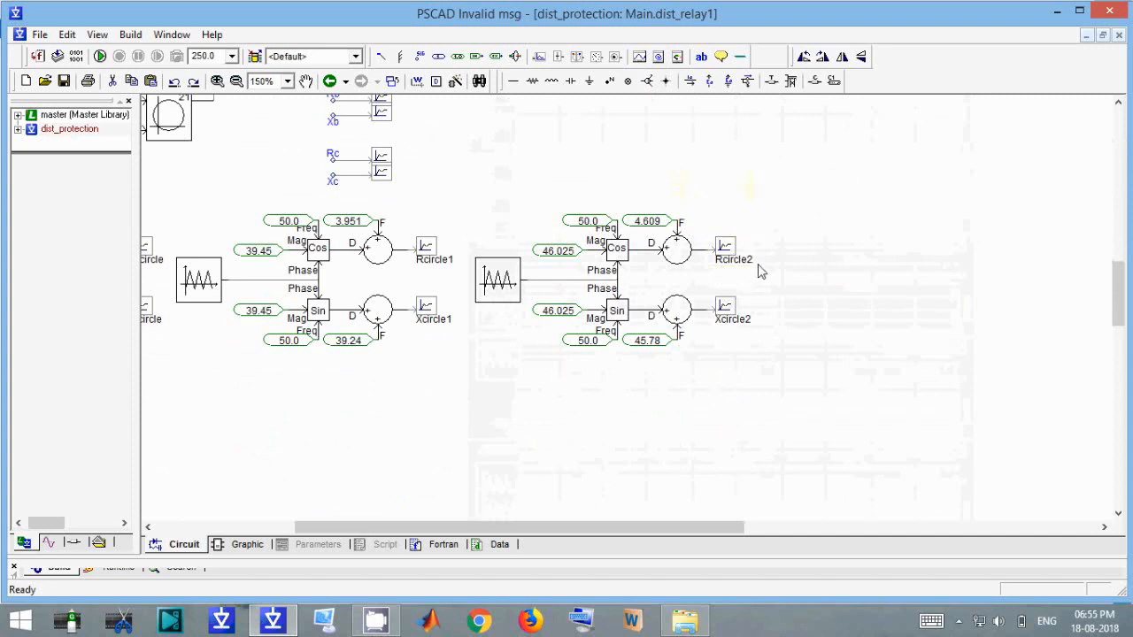
{"action": "scroll", "coordinate": [749, 309], "scroll_direction": "up", "scroll_amount": 12}
{"action": "scroll", "coordinate": [748, 309], "scroll_direction": "down", "scroll_amount": 5}
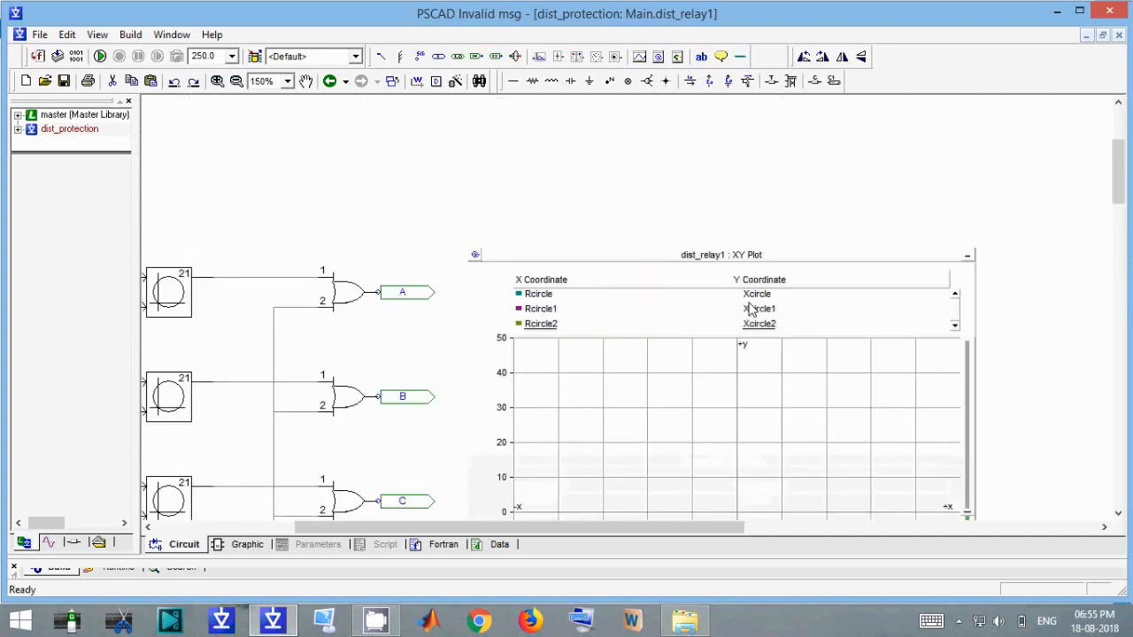
{"action": "scroll", "coordinate": [749, 309], "scroll_direction": "down", "scroll_amount": 1}
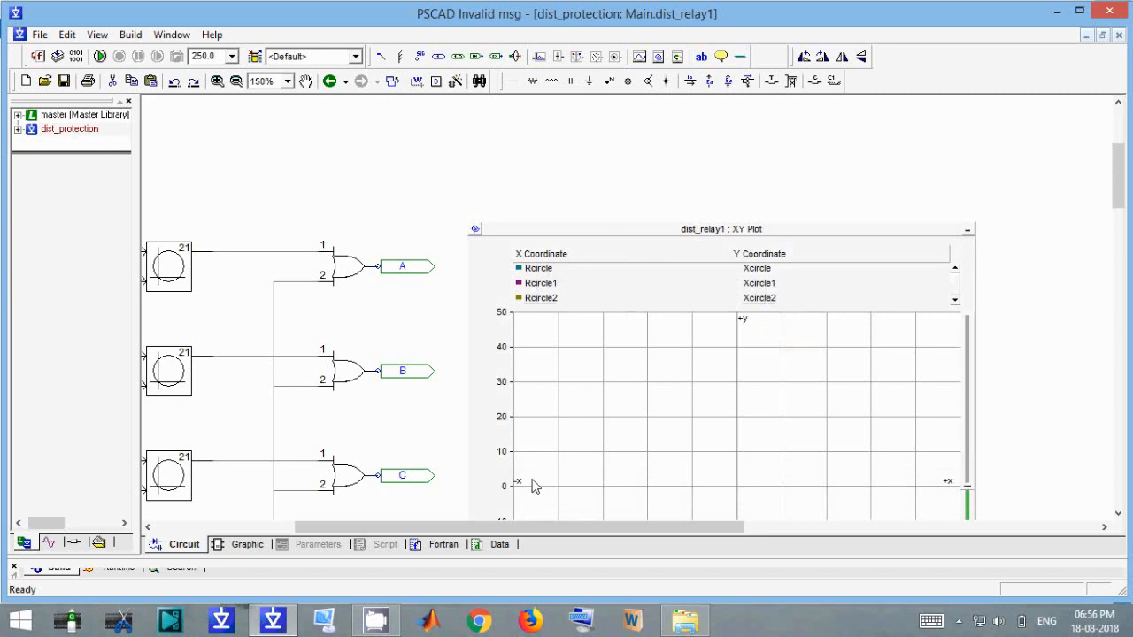
- Check the radius in the phase A Mho circle's configuration
{"action": "left_click_drag", "start_coordinate": [600, 529], "coordinate": [453, 531]}
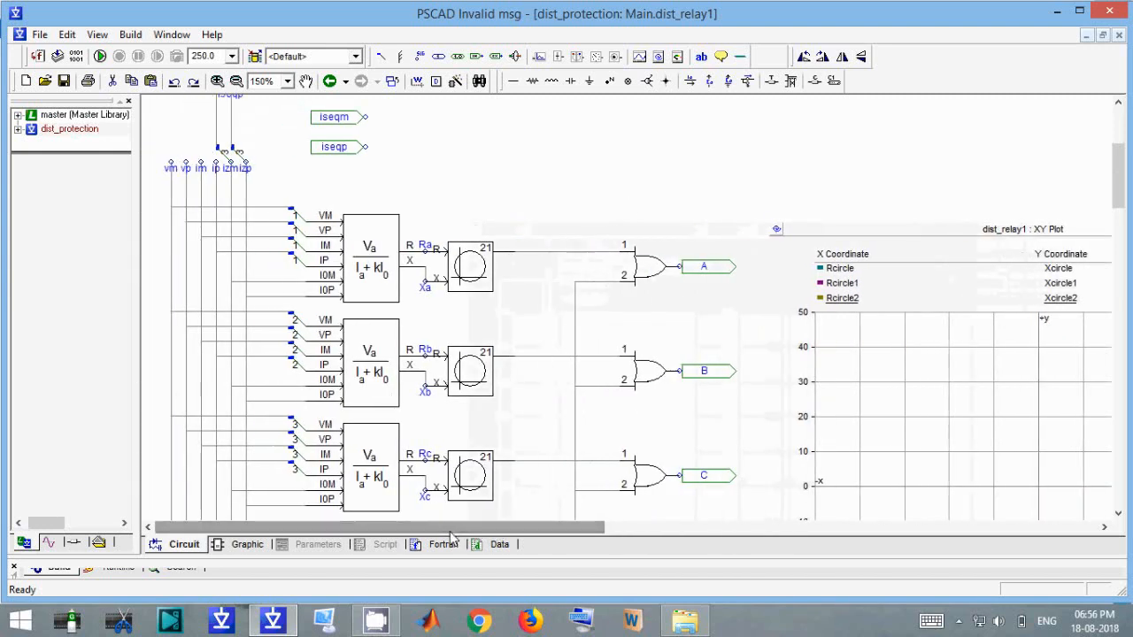
{"action": "scroll", "coordinate": [450, 535], "scroll_direction": "down", "scroll_amount": 1}
{"action": "scroll", "coordinate": [449, 535], "scroll_direction": "up", "scroll_amount": 10}
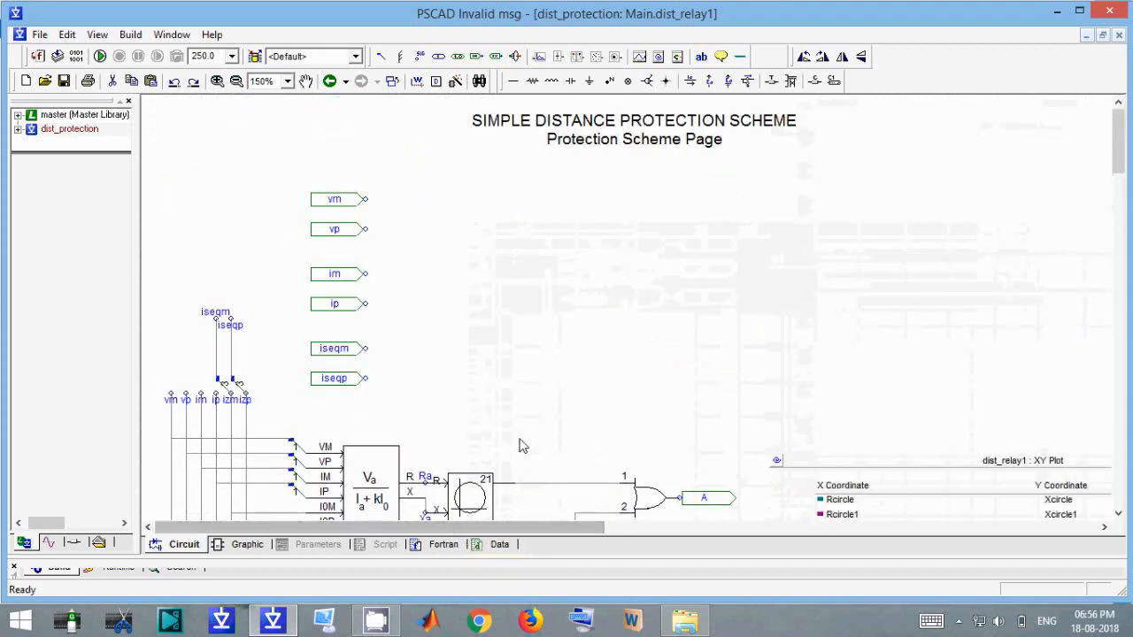
{"action": "scroll", "coordinate": [519, 442], "scroll_direction": "down", "scroll_amount": 4}
{"action": "double_click", "coordinate": [468, 292]}
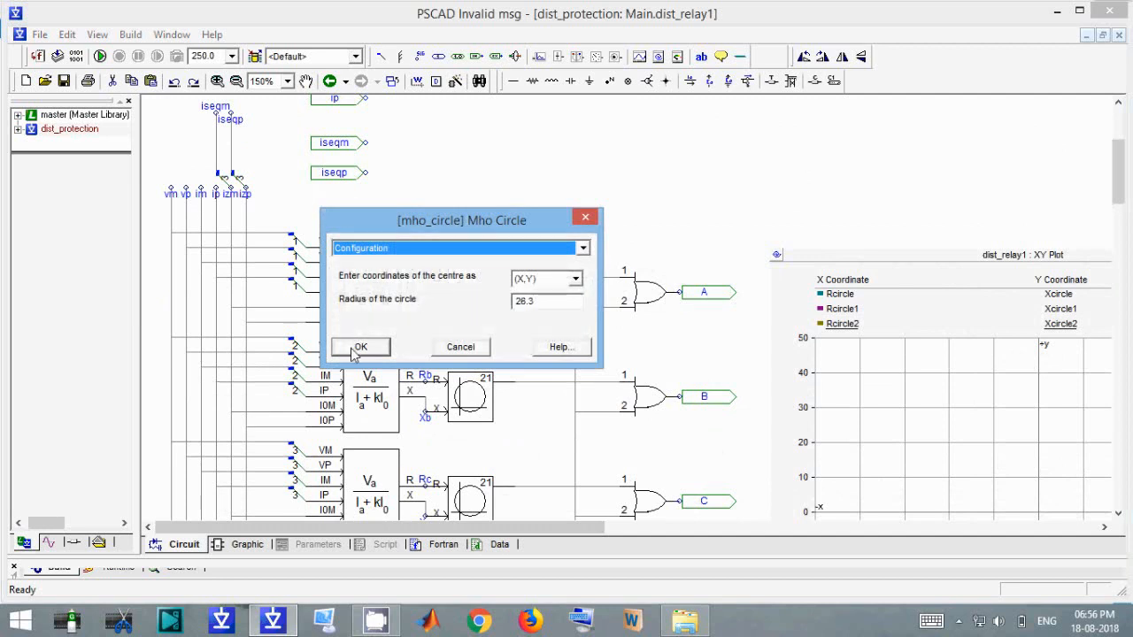
{"action": "left_click", "coordinate": [557, 302]}
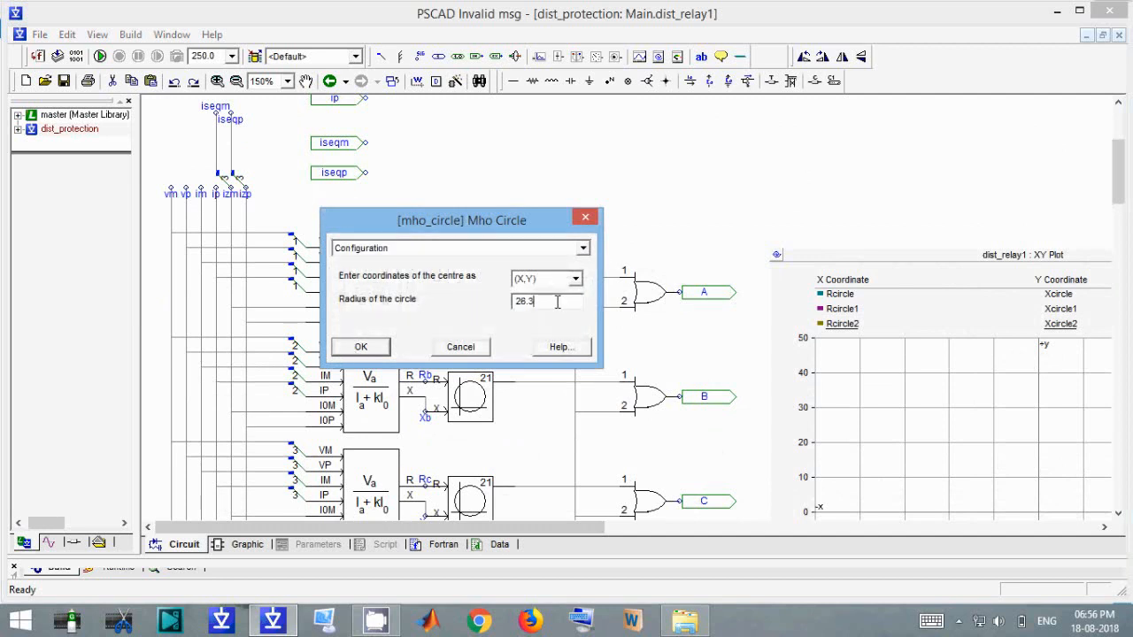
{"action": "left_click", "coordinate": [361, 347]}
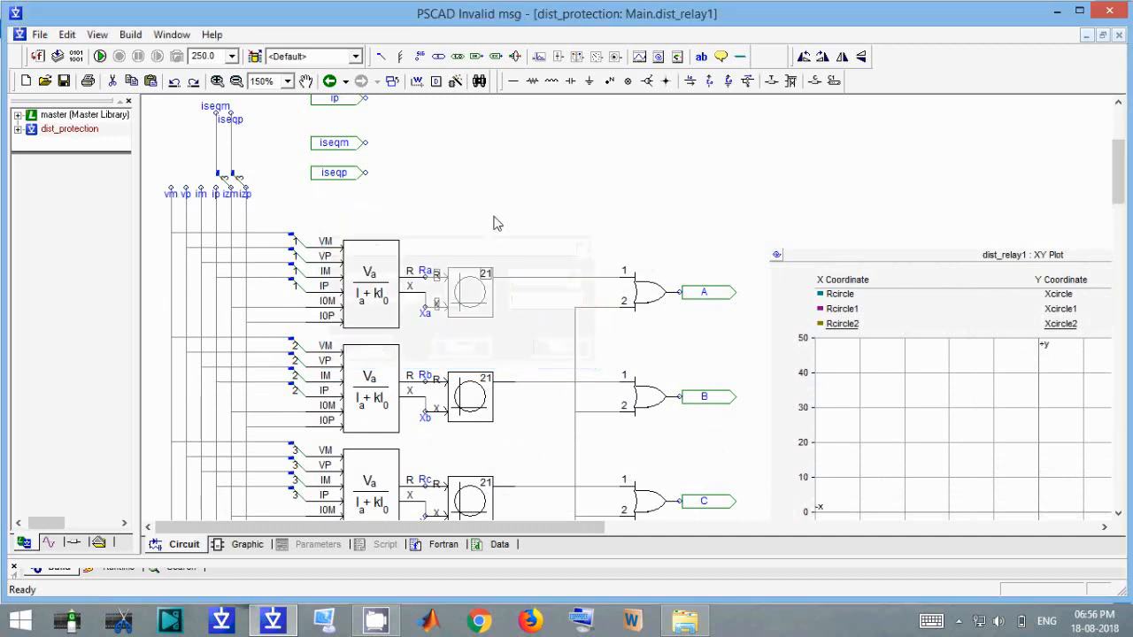
- Examine how the ground and line-to-line impedance elements pass through their Mho circles and OR gates to outputs A, B and C
{"action": "scroll", "coordinate": [495, 223], "scroll_direction": "down", "scroll_amount": 10}
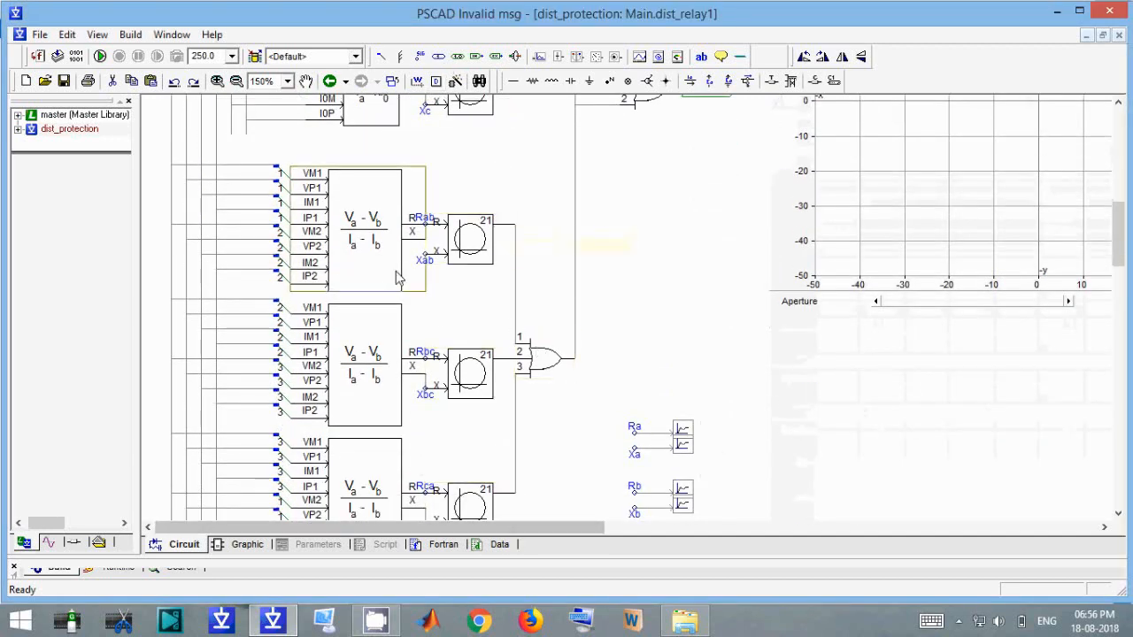
{"action": "scroll", "coordinate": [606, 340], "scroll_direction": "up", "scroll_amount": 6}
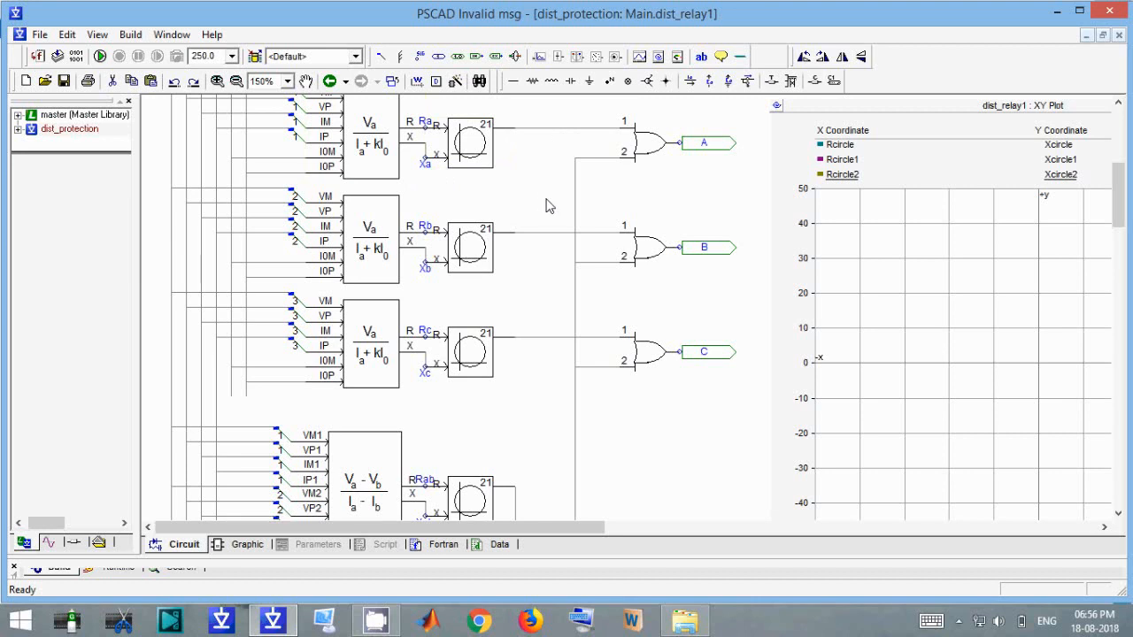
{"action": "scroll", "coordinate": [546, 206], "scroll_direction": "down", "scroll_amount": 5}
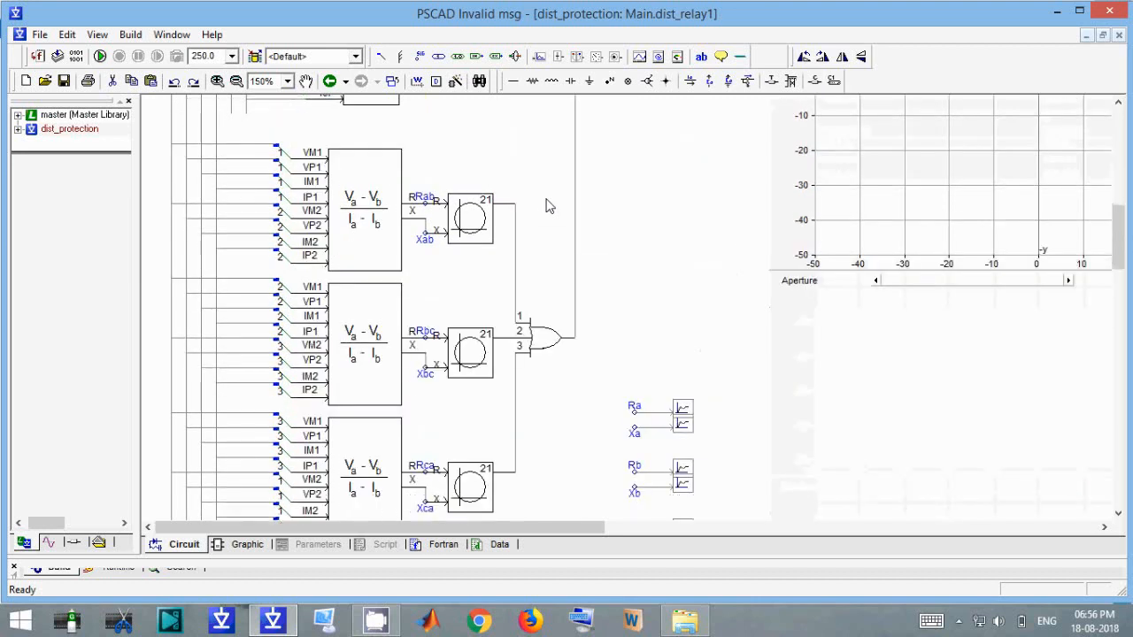
{"action": "scroll", "coordinate": [546, 205], "scroll_direction": "up", "scroll_amount": 5}
{"action": "scroll", "coordinate": [546, 205], "scroll_direction": "down", "scroll_amount": 4}
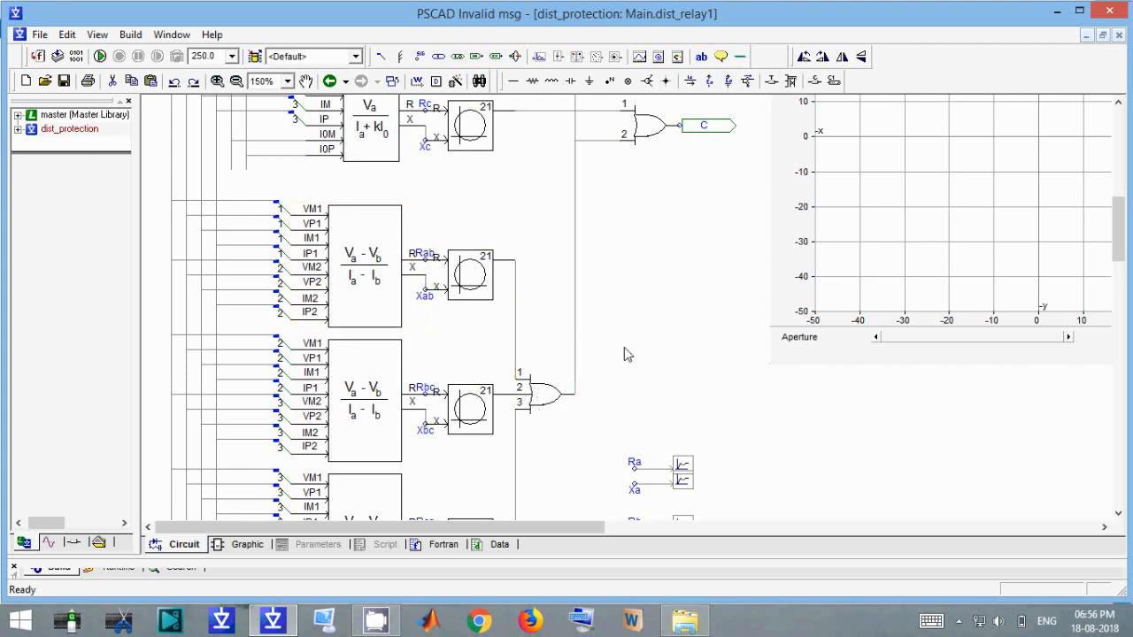
{"action": "scroll", "coordinate": [625, 354], "scroll_direction": "up", "scroll_amount": 3}
{"action": "scroll", "coordinate": [551, 419], "scroll_direction": "down", "scroll_amount": 1}
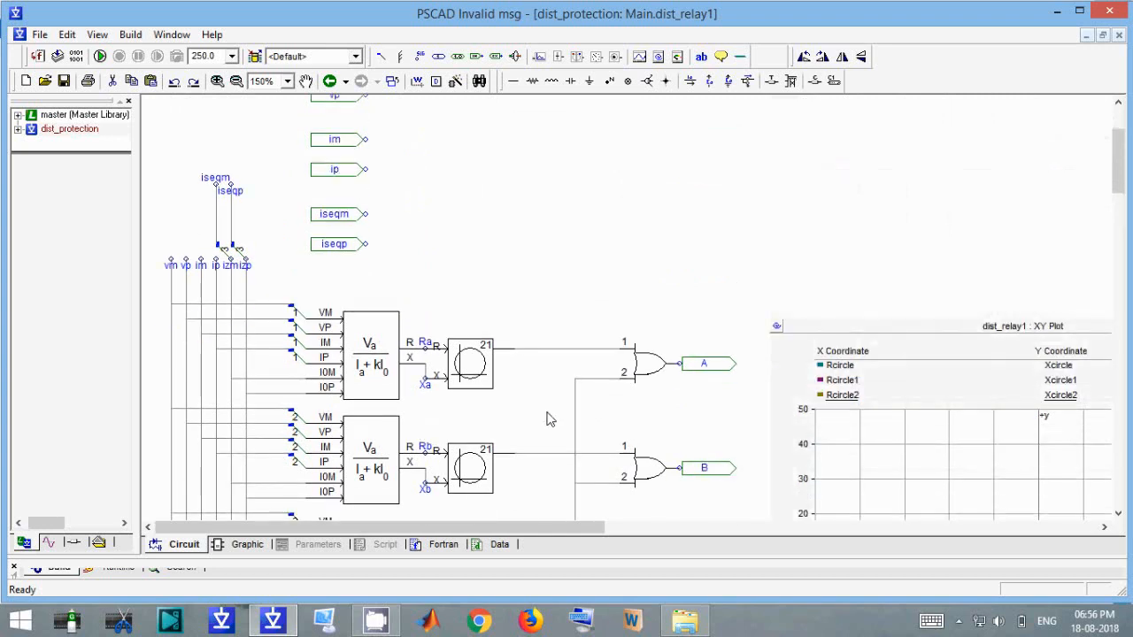
{"action": "scroll", "coordinate": [546, 367], "scroll_direction": "down", "scroll_amount": 2}
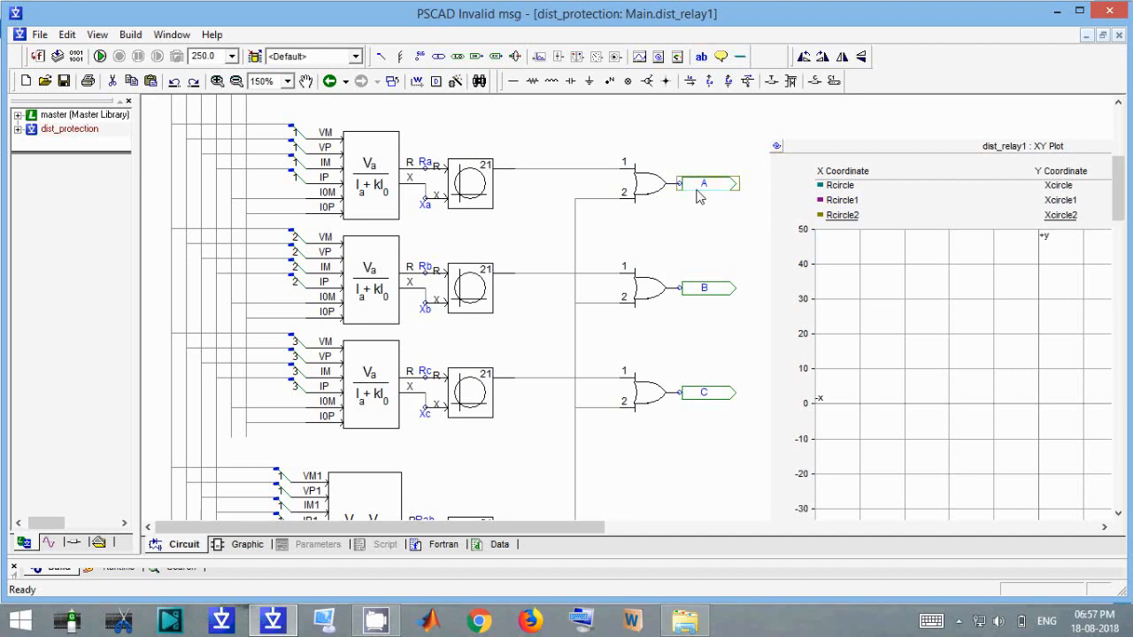
- Return to the main circuit and inspect the configuration of the Two Input Selector that produces B1
{"action": "double_click", "coordinate": [725, 425]}
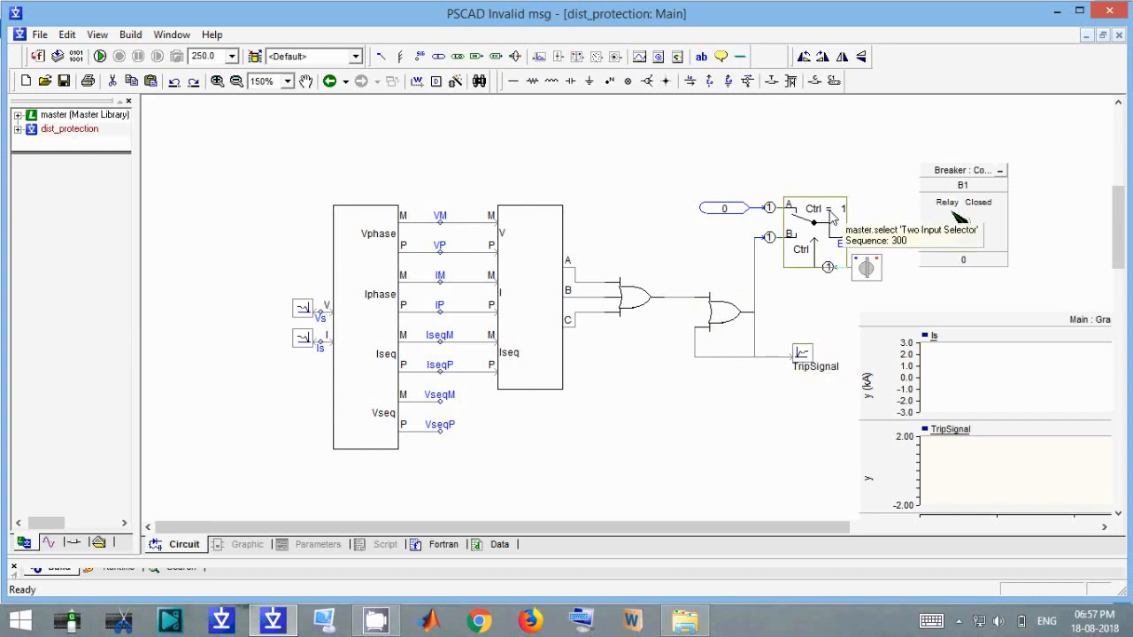
{"action": "double_click", "coordinate": [810, 227]}
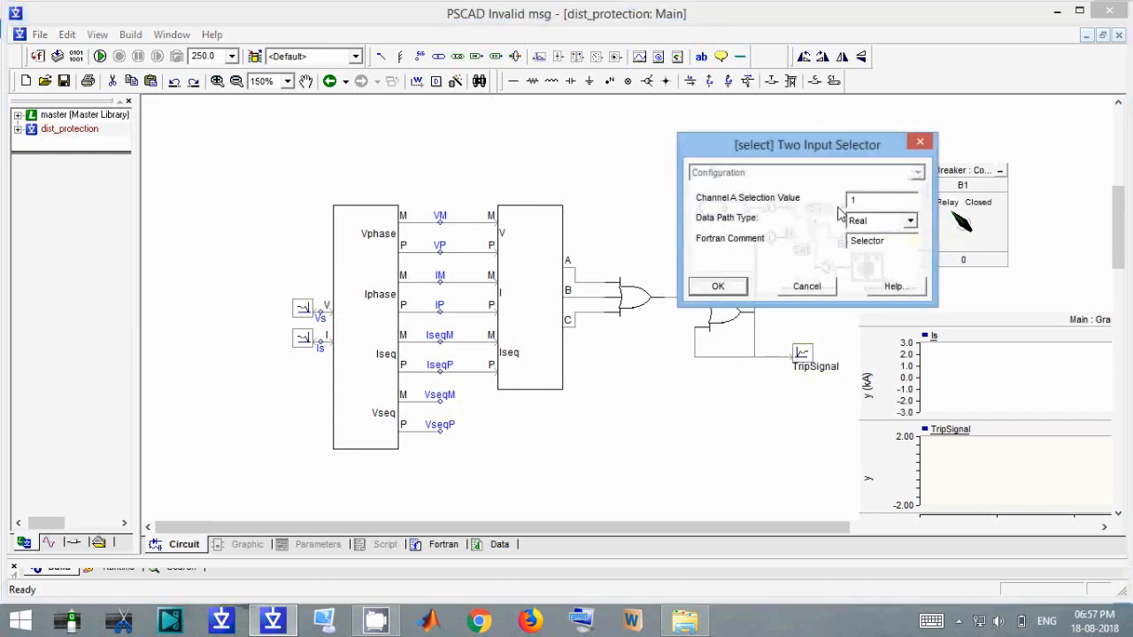
{"action": "left_click", "coordinate": [919, 142]}
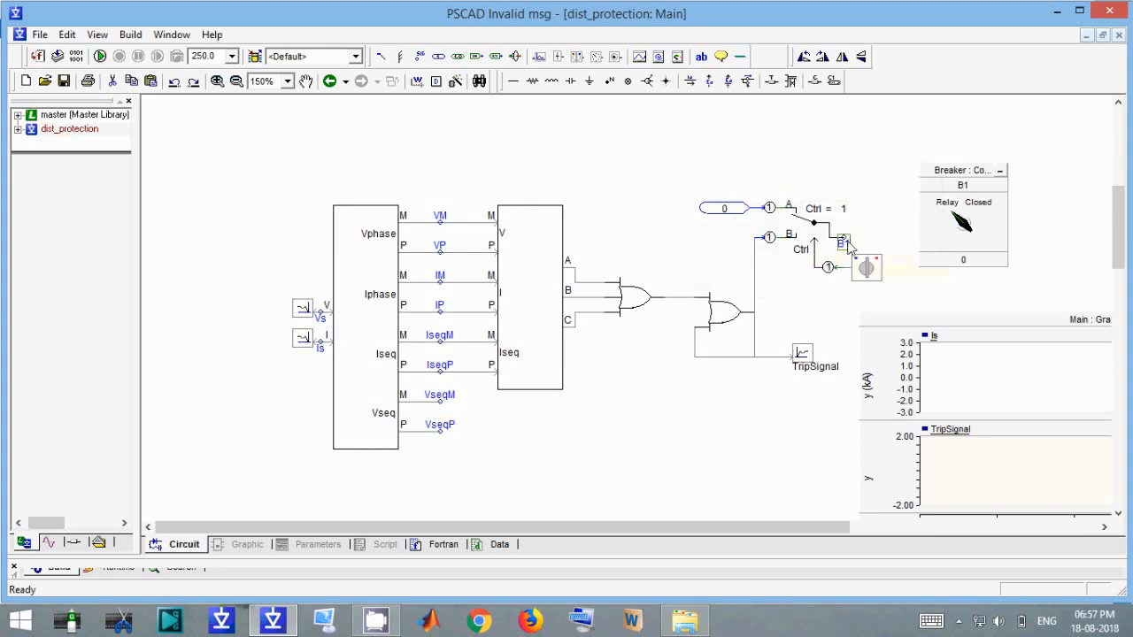
- Examine the link between the selector's B1 signal, its control switch and breaker B1 at Bus1
{"action": "scroll", "coordinate": [700, 387], "scroll_direction": "down", "scroll_amount": 5}
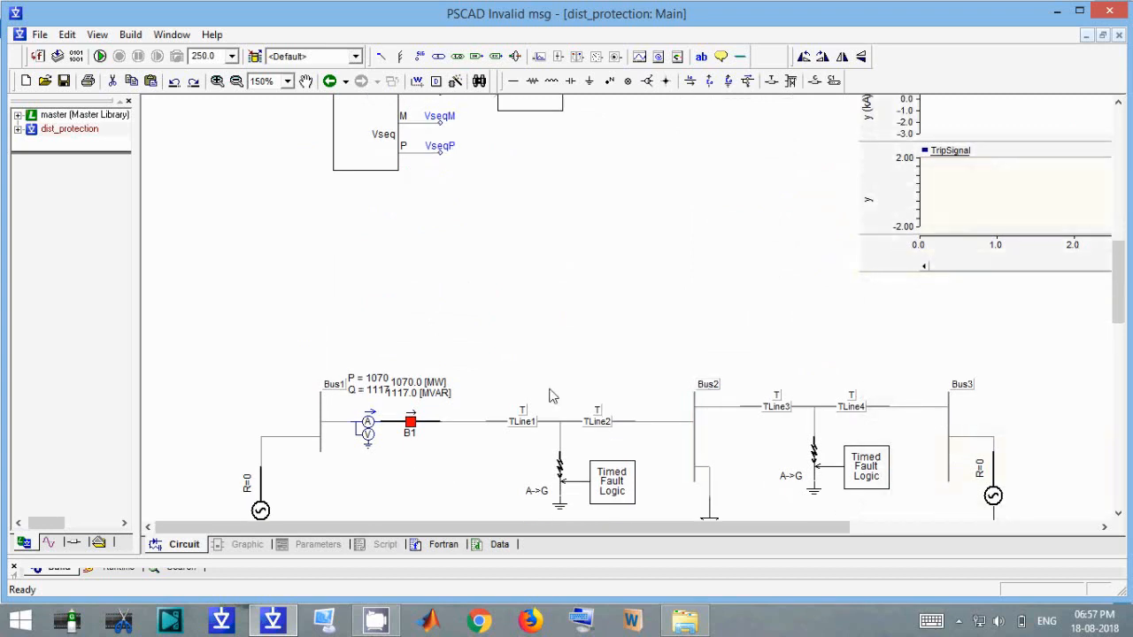
{"action": "scroll", "coordinate": [599, 352], "scroll_direction": "up", "scroll_amount": 3}
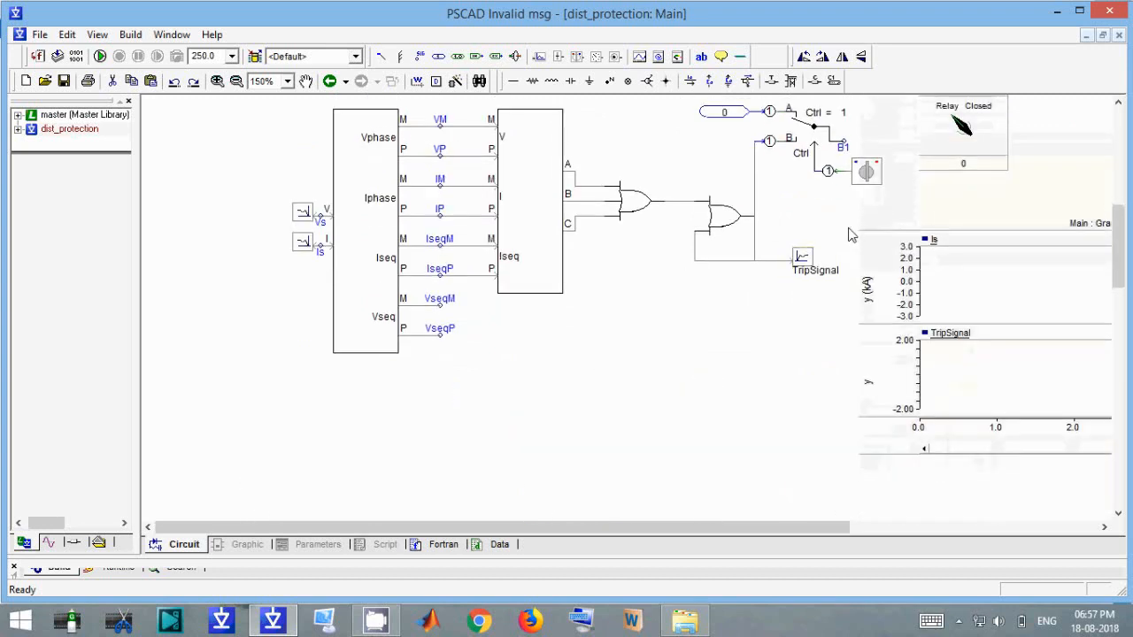
{"action": "scroll", "coordinate": [848, 234], "scroll_direction": "up", "scroll_amount": 3}
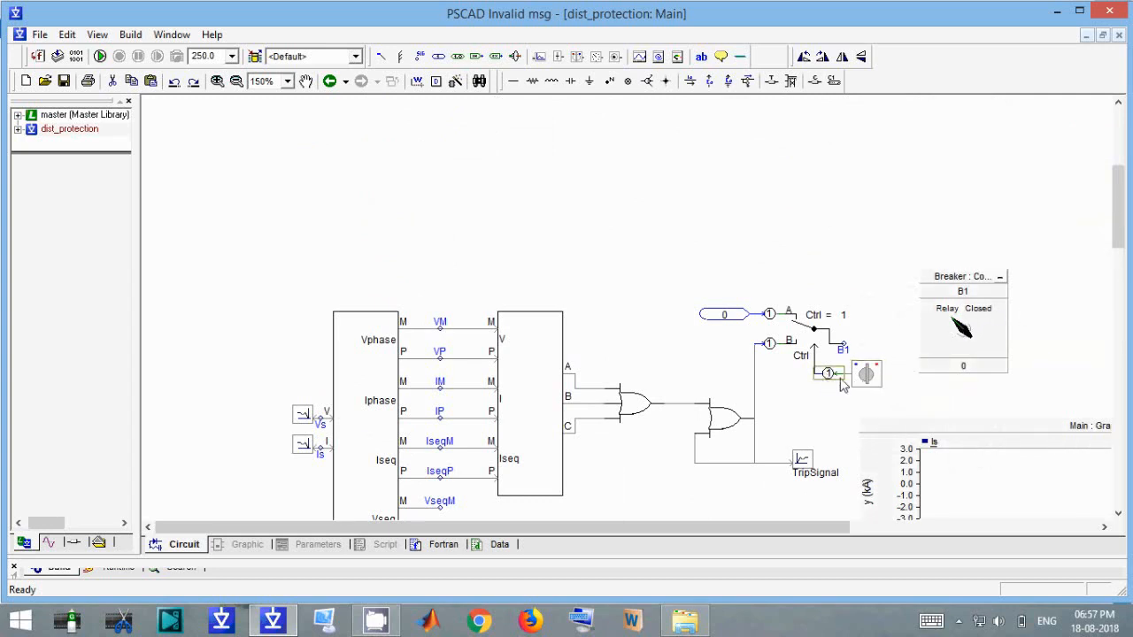
{"action": "scroll", "coordinate": [862, 317], "scroll_direction": "down", "scroll_amount": 1}
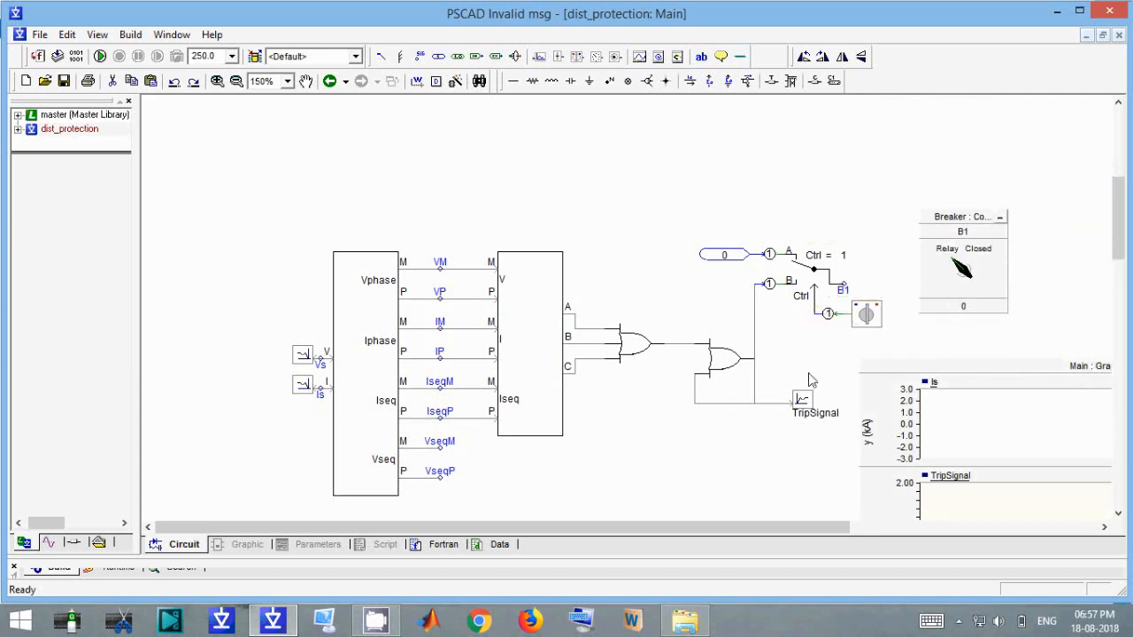
{"action": "scroll", "coordinate": [695, 436], "scroll_direction": "down", "scroll_amount": 6}
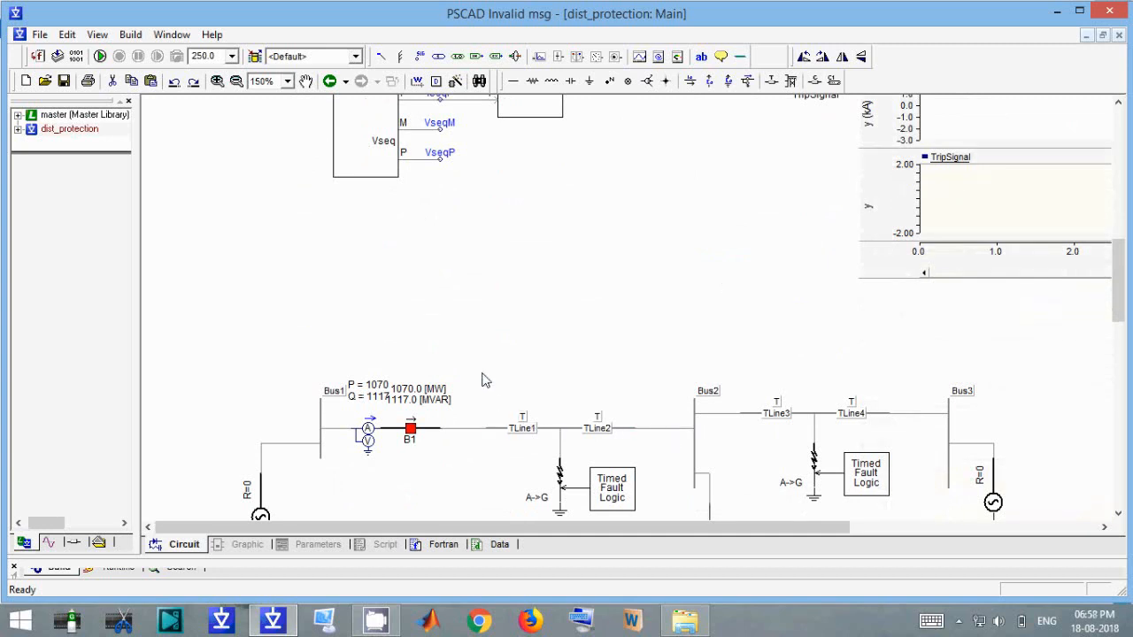
{"action": "scroll", "coordinate": [485, 380], "scroll_direction": "up", "scroll_amount": 4}
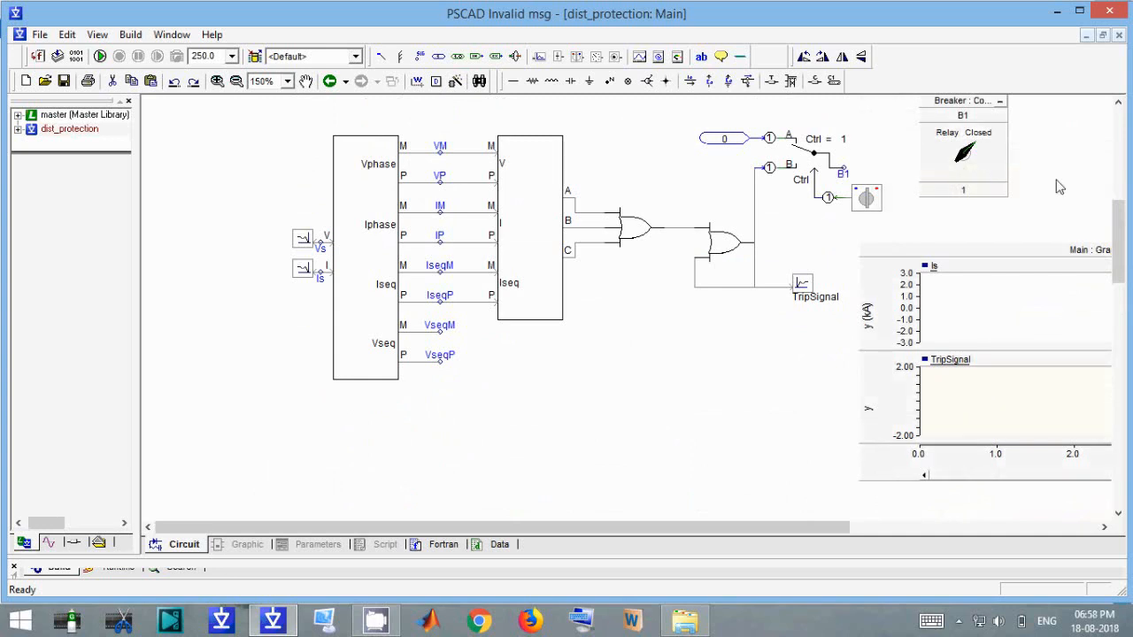
{"action": "scroll", "coordinate": [1059, 187], "scroll_direction": "down", "scroll_amount": 4}
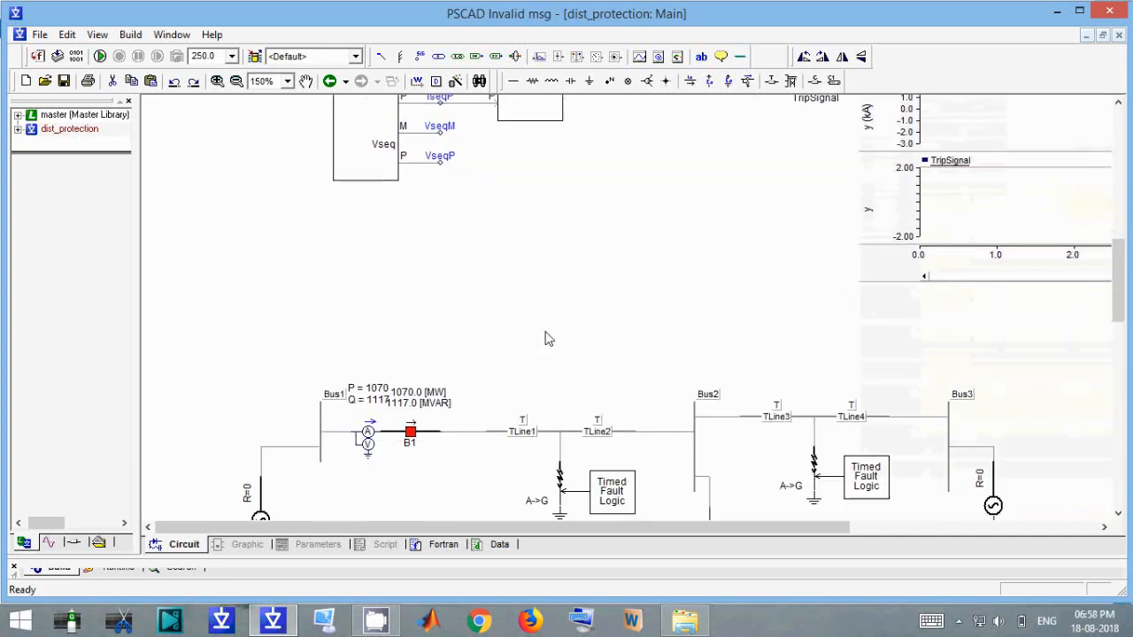
- Set the B1 breaker control to Relay and return to the three-bus line diagram
{"action": "scroll", "coordinate": [628, 298], "scroll_direction": "up", "scroll_amount": 7}
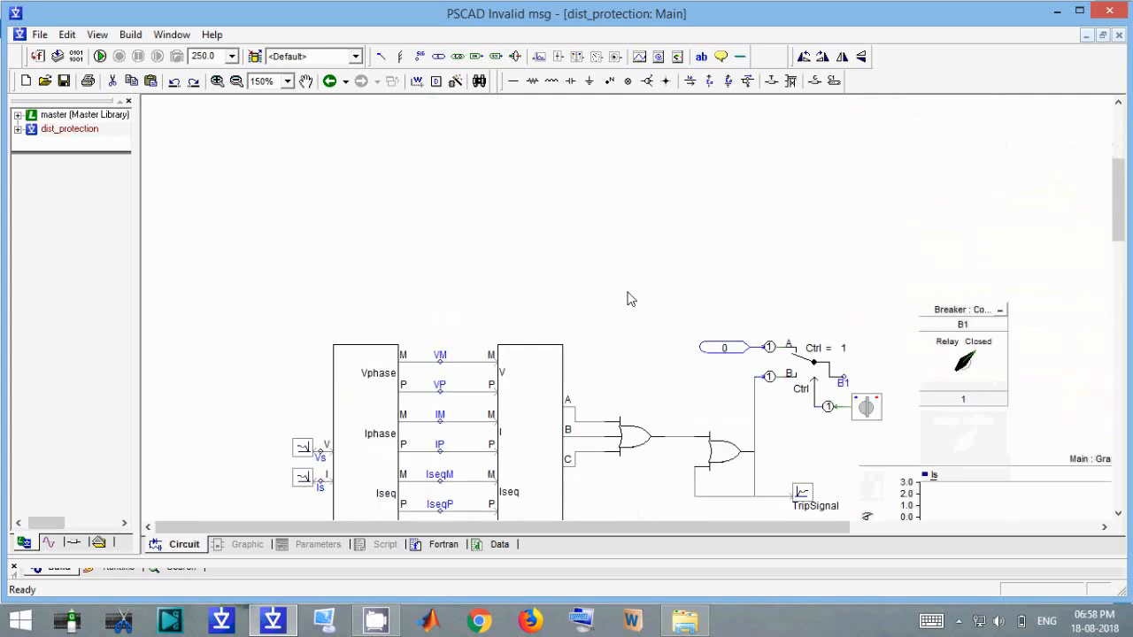
{"action": "left_click", "coordinate": [954, 299]}
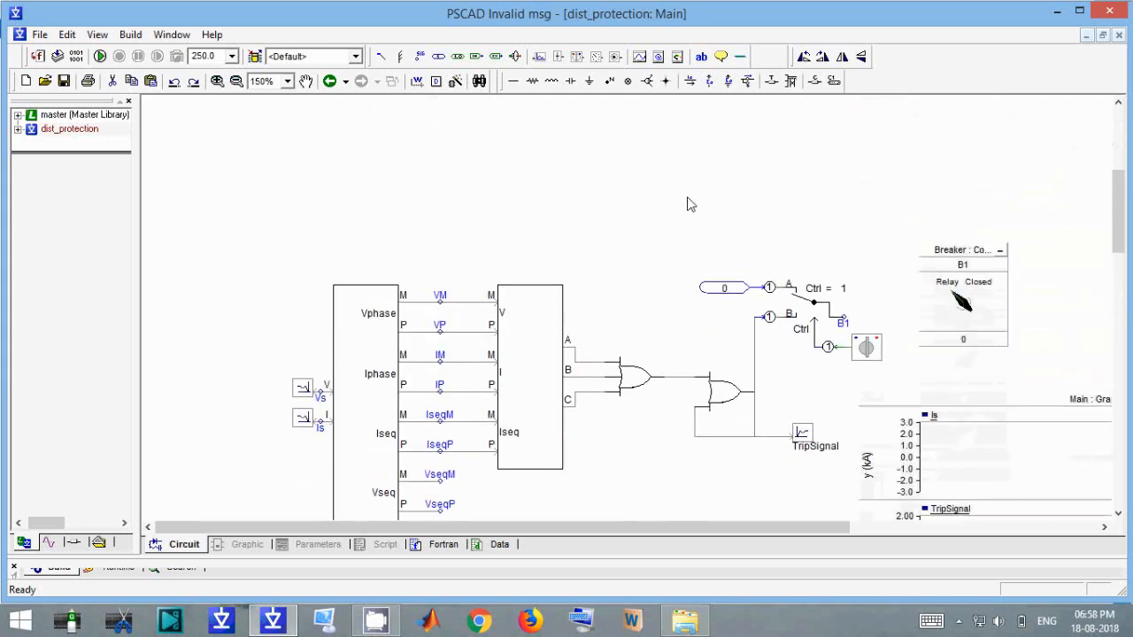
{"action": "scroll", "coordinate": [690, 204], "scroll_direction": "down", "scroll_amount": 8}
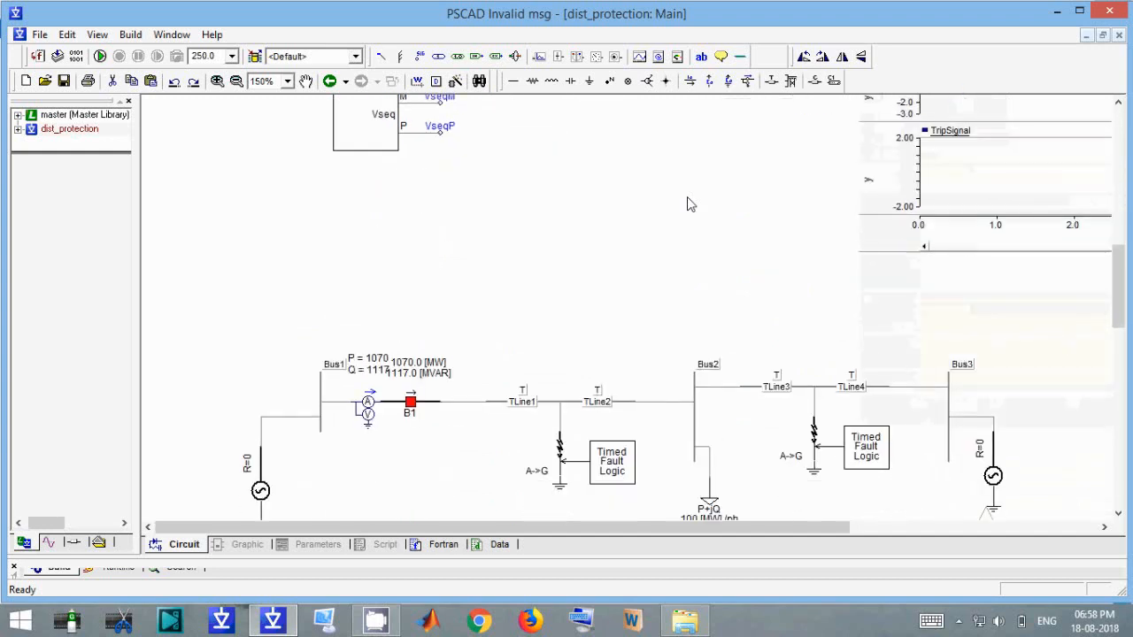
- Inspect the segment length settings of TLine1 and TLine2 between Bus1 and Bus2
{"action": "scroll", "coordinate": [690, 205], "scroll_direction": "down", "scroll_amount": 5}
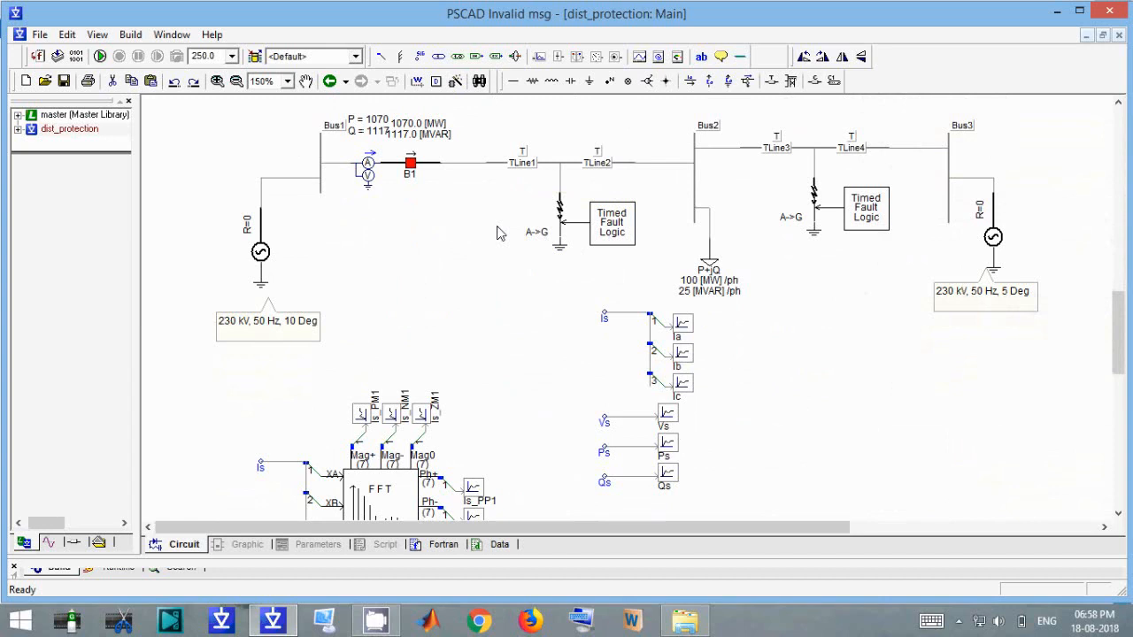
{"action": "double_click", "coordinate": [520, 168]}
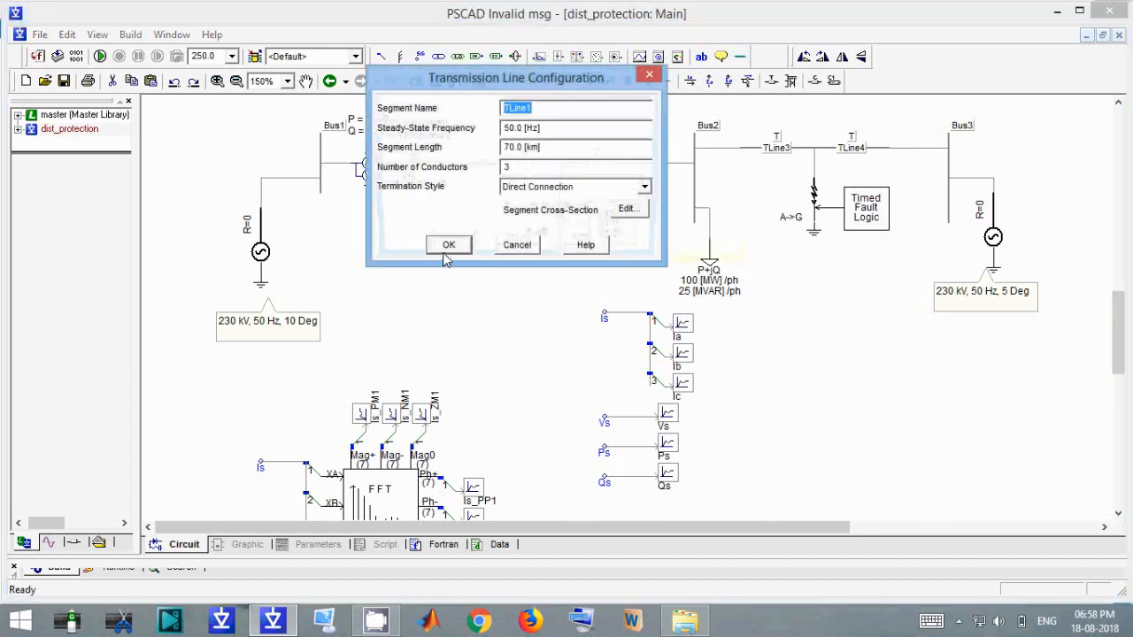
{"action": "left_click", "coordinate": [447, 246]}
{"action": "double_click", "coordinate": [598, 170]}
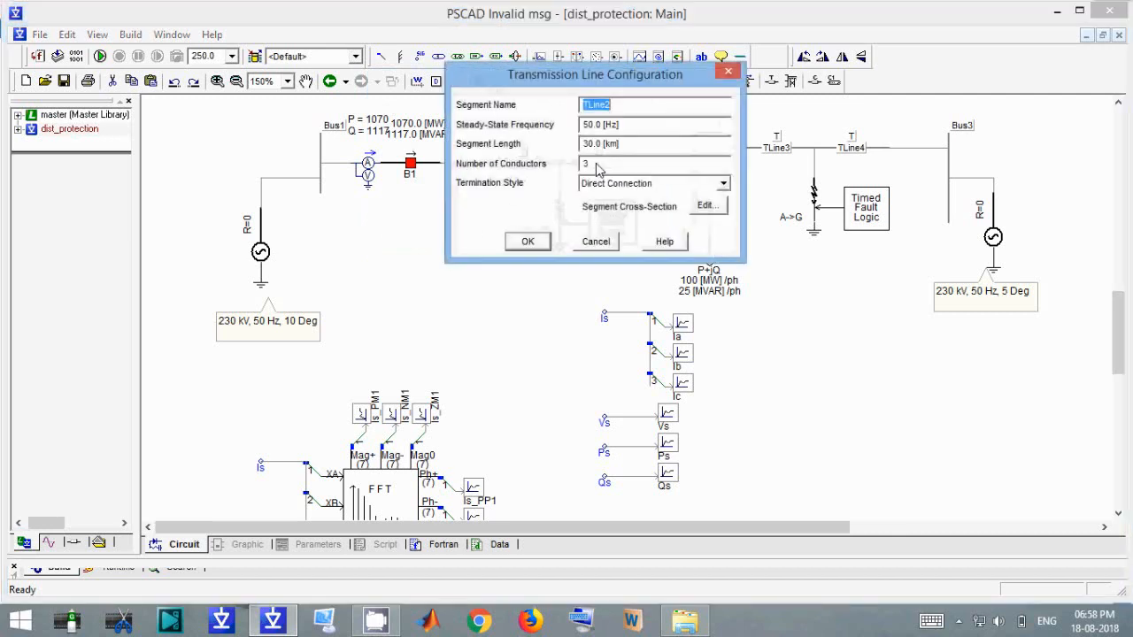
{"action": "left_click", "coordinate": [530, 246]}
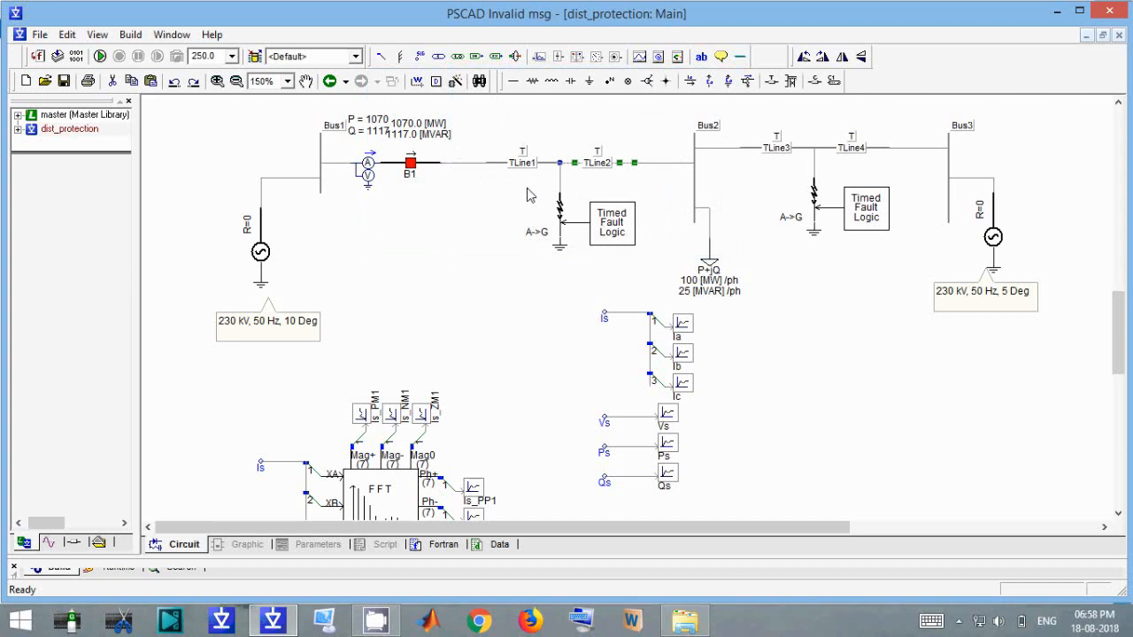
{"action": "left_click", "coordinate": [528, 198]}
- Set the Fault ON Resistance of the A->G fault between TLine1 and TLine2 to 5 ohm
{"action": "scroll", "coordinate": [451, 268], "scroll_direction": "up", "scroll_amount": 10}
{"action": "scroll", "coordinate": [452, 267], "scroll_direction": "down", "scroll_amount": 5}
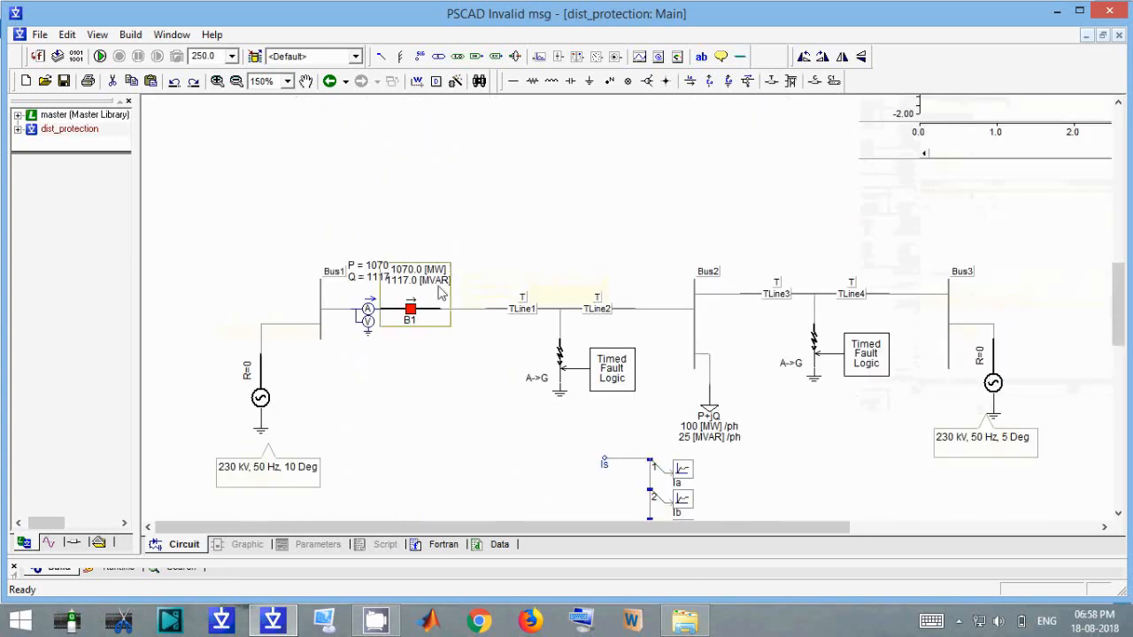
{"action": "scroll", "coordinate": [576, 172], "scroll_direction": "up", "scroll_amount": 20}
{"action": "scroll", "coordinate": [576, 175], "scroll_direction": "down", "scroll_amount": 6}
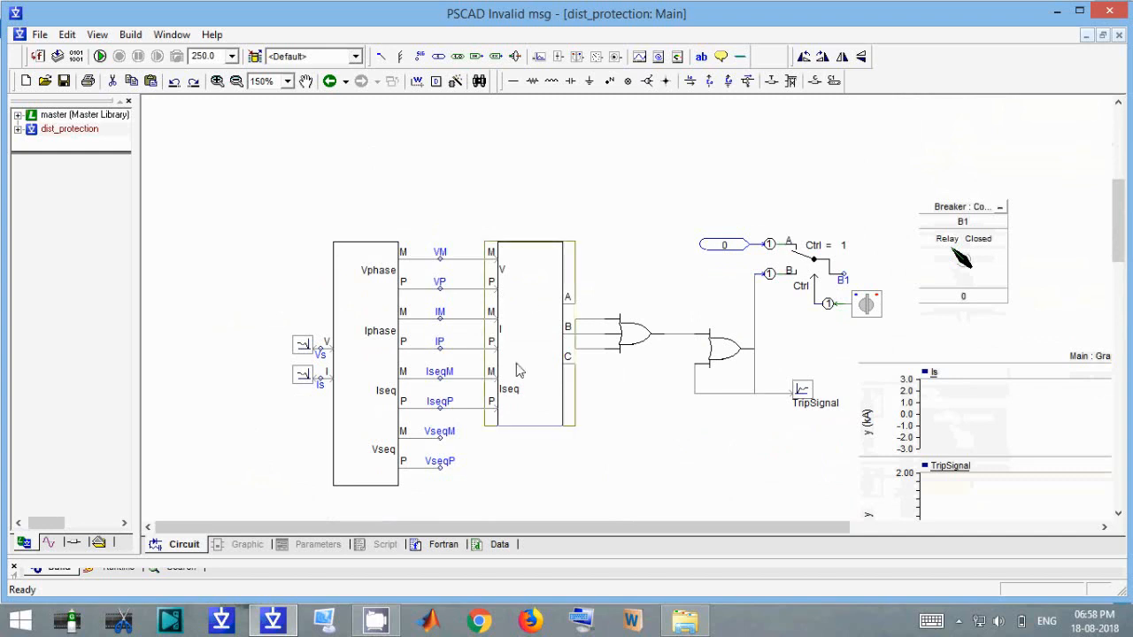
{"action": "scroll", "coordinate": [662, 445], "scroll_direction": "down", "scroll_amount": 12}
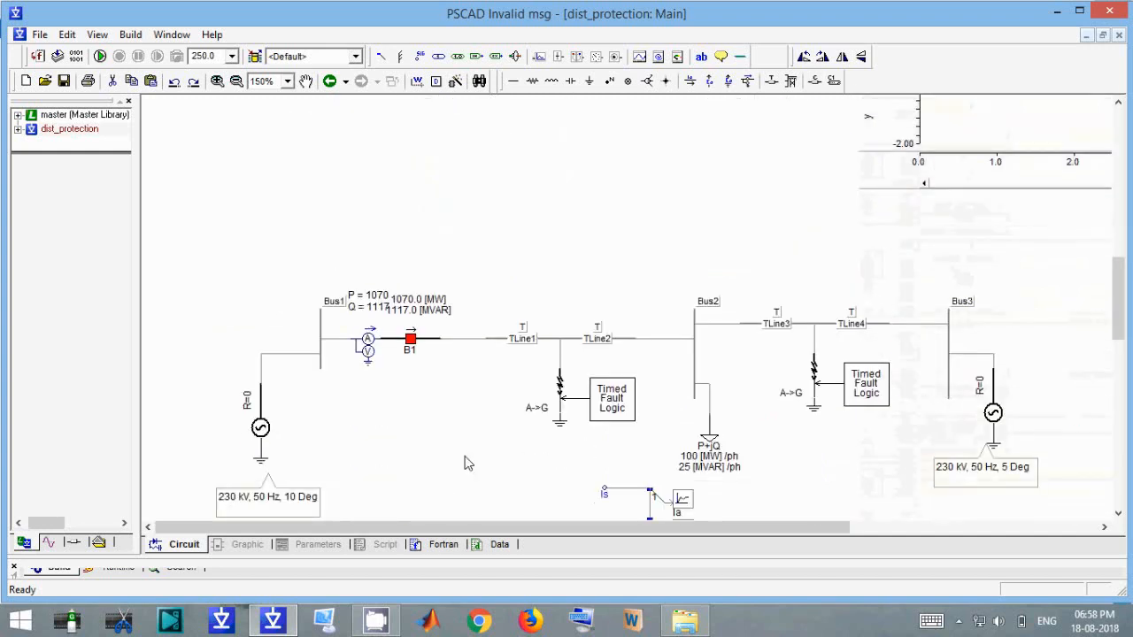
{"action": "double_click", "coordinate": [566, 414]}
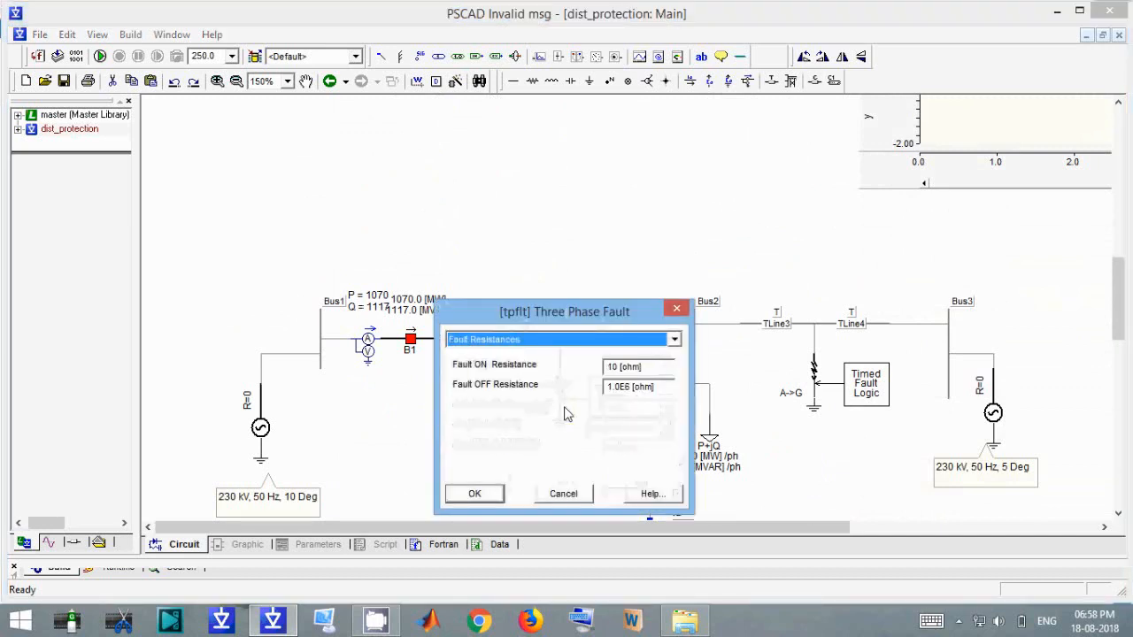
{"action": "double_click", "coordinate": [619, 366]}
{"action": "type", "text": "5."}
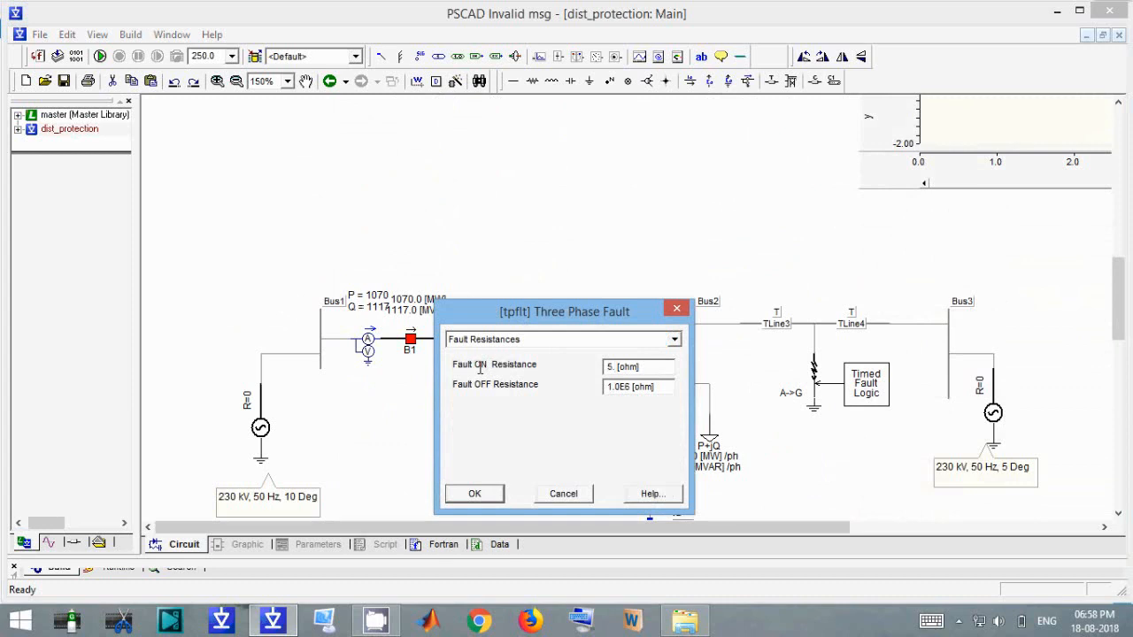
{"action": "key", "text": "Return"}
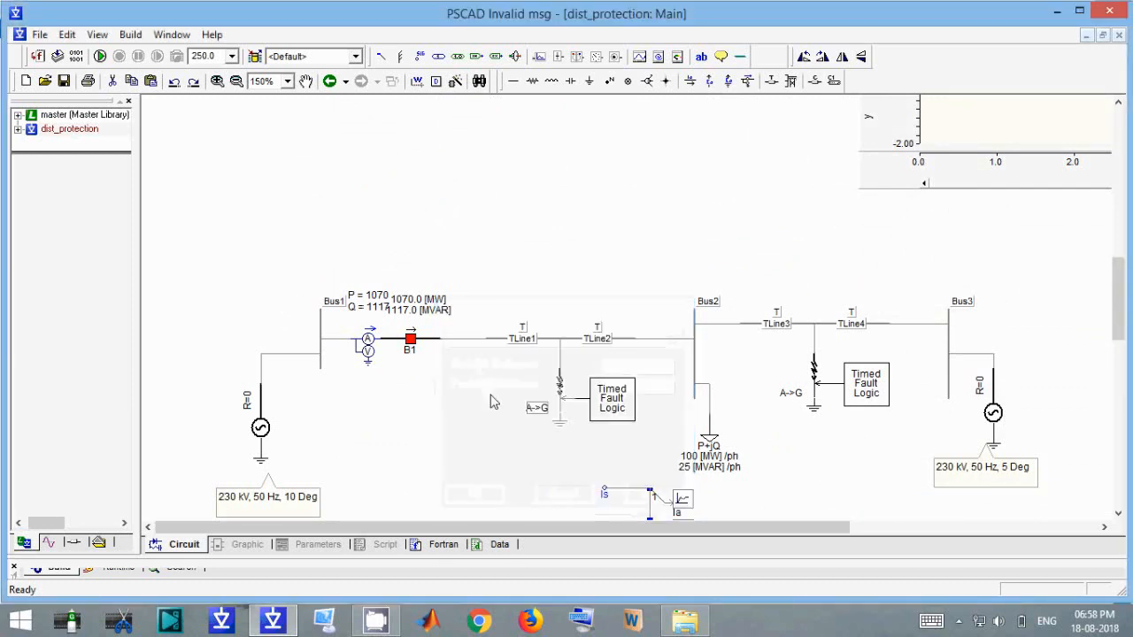
- Check the application time and duration in the Timed Fault Logic of the fault between TLine1 and TLine2
{"action": "scroll", "coordinate": [493, 401], "scroll_direction": "down", "scroll_amount": 1}
{"action": "scroll", "coordinate": [493, 401], "scroll_direction": "down", "scroll_amount": 2}
{"action": "double_click", "coordinate": [625, 308]}
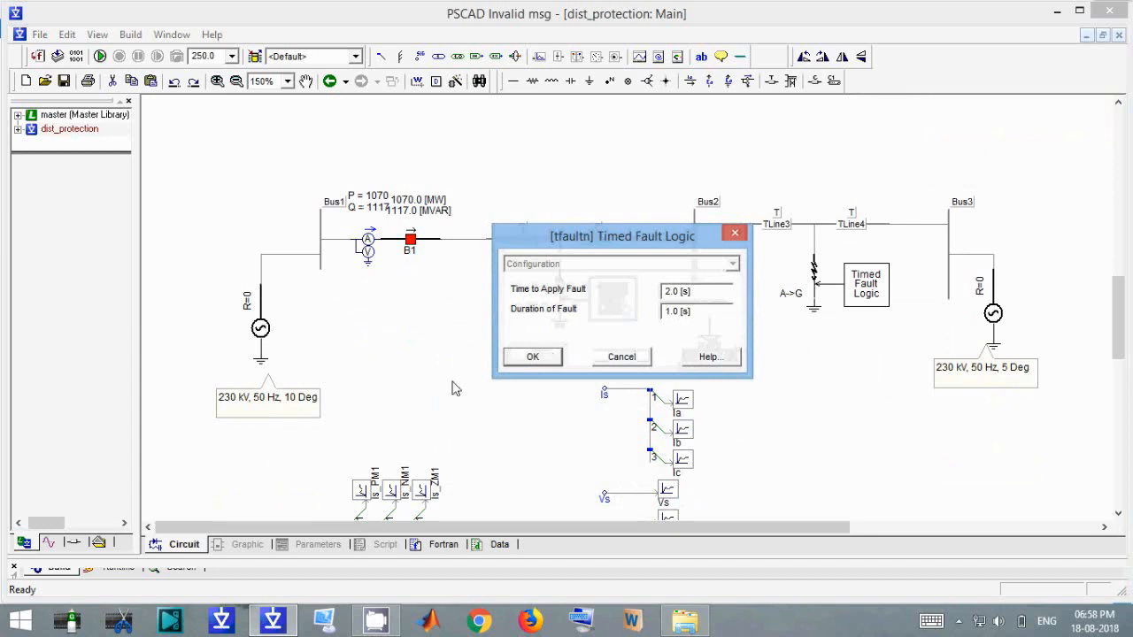
{"action": "left_click", "coordinate": [532, 357]}
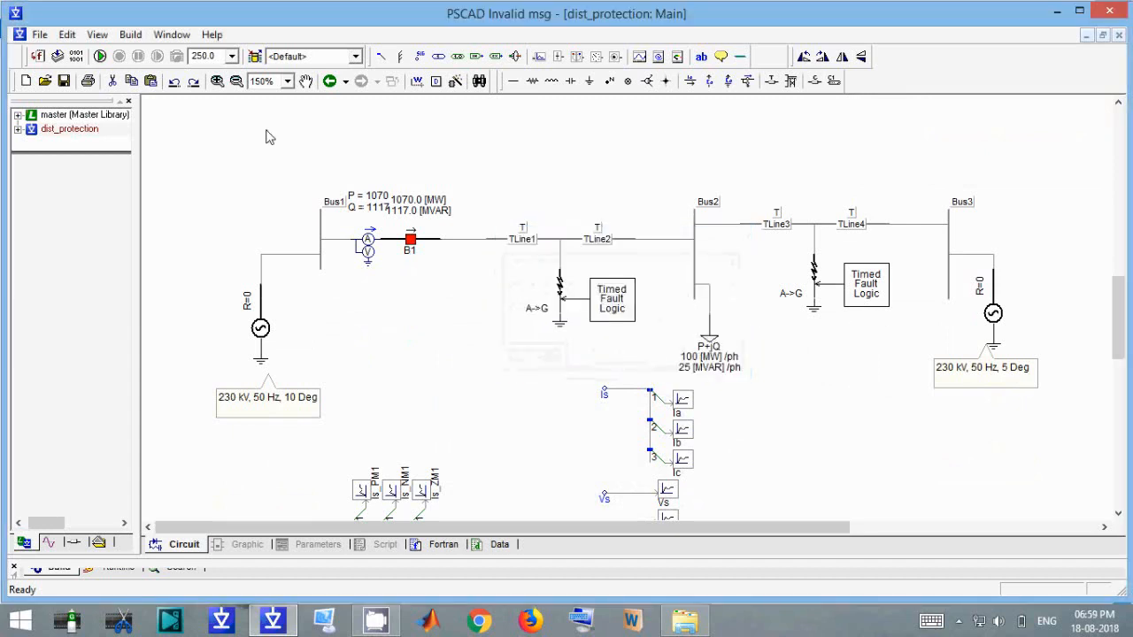
- Run the simulation and zoom the Is and TripSignal graphs to the period from about 1.9 to 2.3 s
{"action": "left_click", "coordinate": [100, 56]}
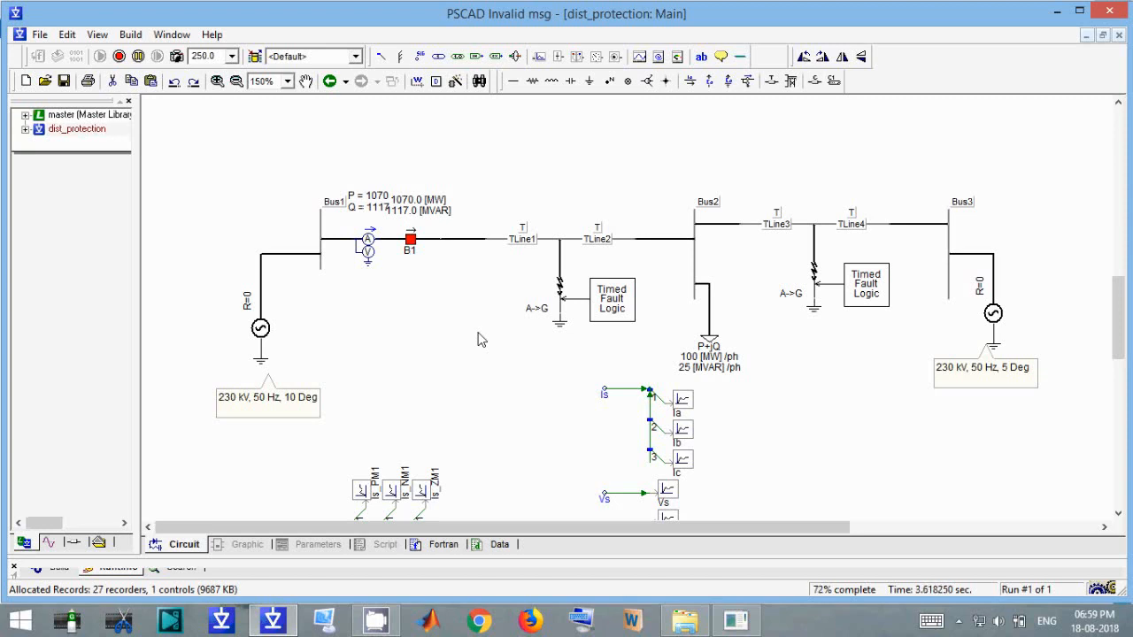
{"action": "scroll", "coordinate": [478, 340], "scroll_direction": "up", "scroll_amount": 3}
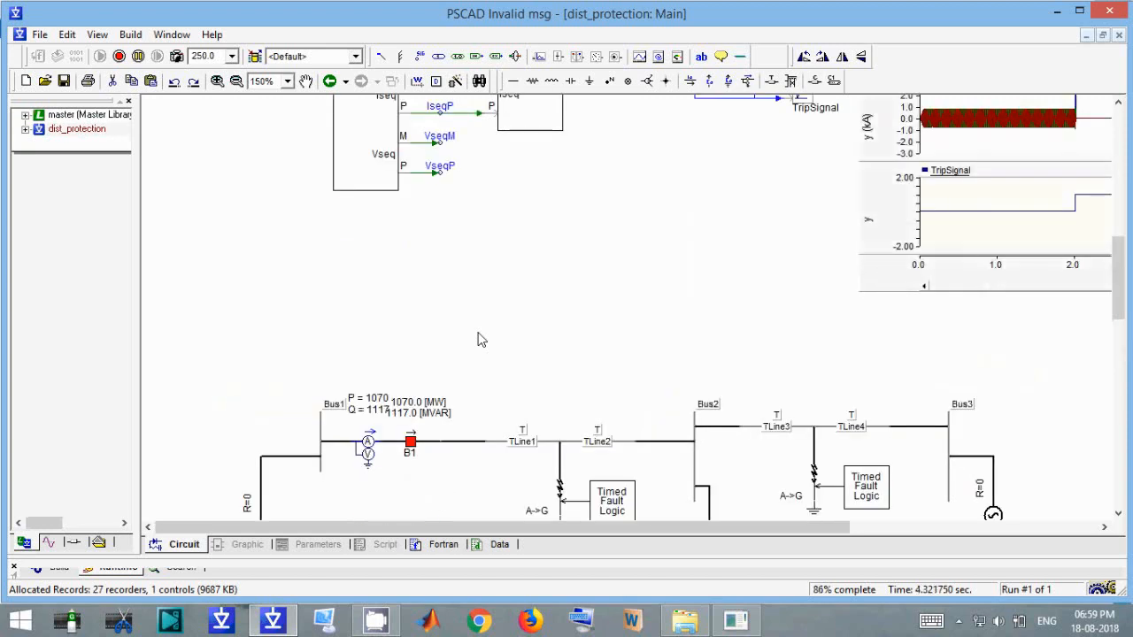
{"action": "left_click_drag", "start_coordinate": [523, 527], "coordinate": [584, 531]}
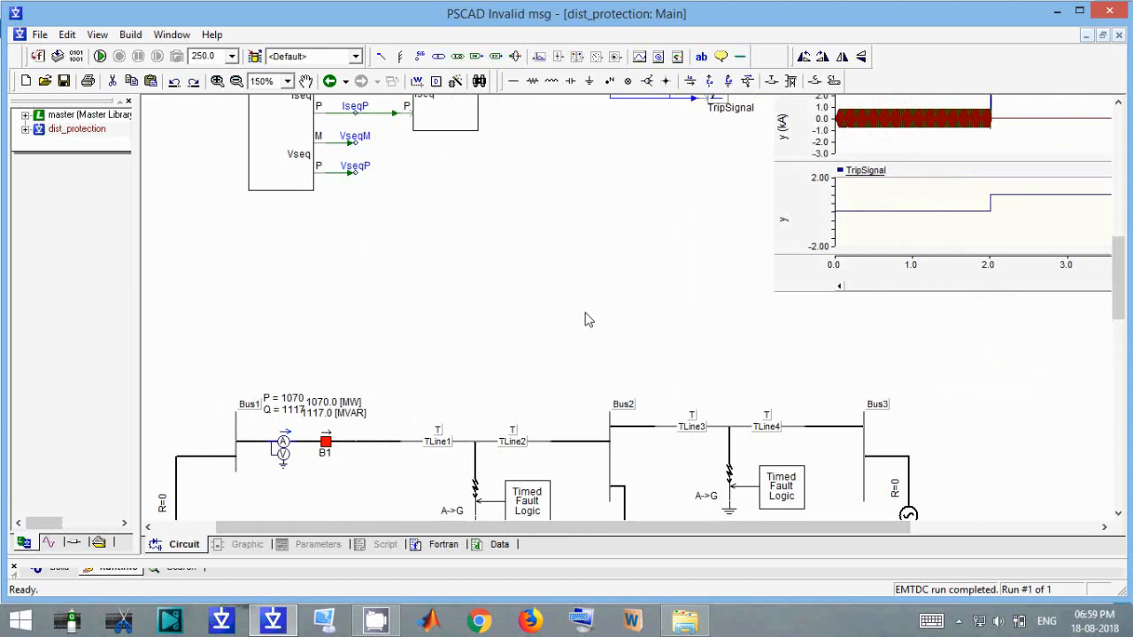
{"action": "scroll", "coordinate": [587, 320], "scroll_direction": "up", "scroll_amount": 5}
{"action": "scroll", "coordinate": [587, 320], "scroll_direction": "down", "scroll_amount": 3}
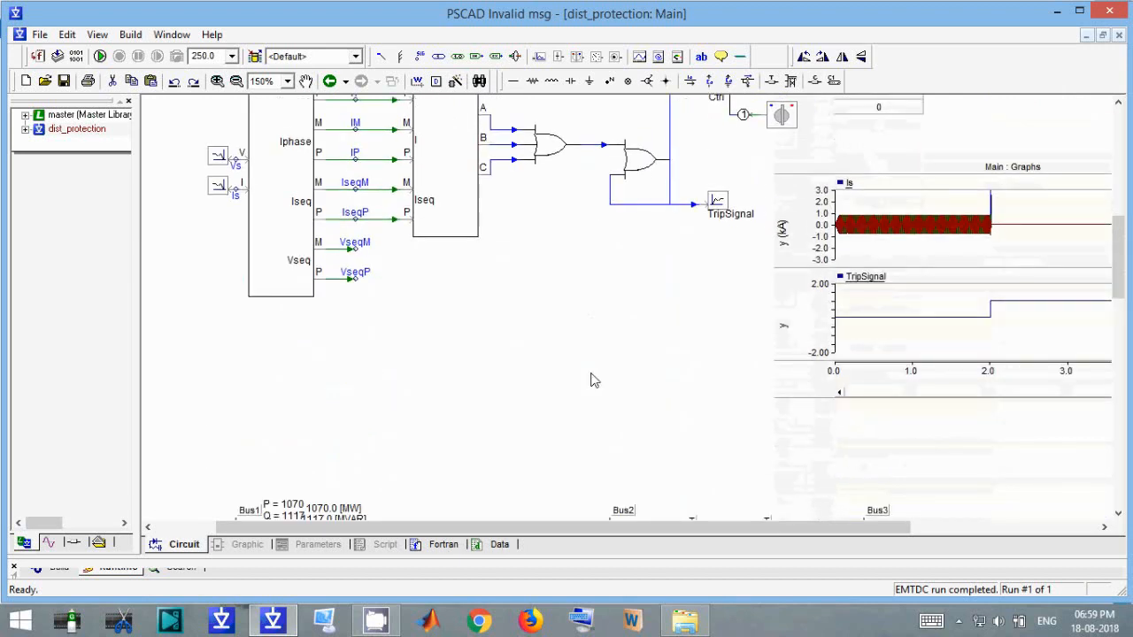
{"action": "left_click_drag", "start_coordinate": [659, 524], "coordinate": [775, 514]}
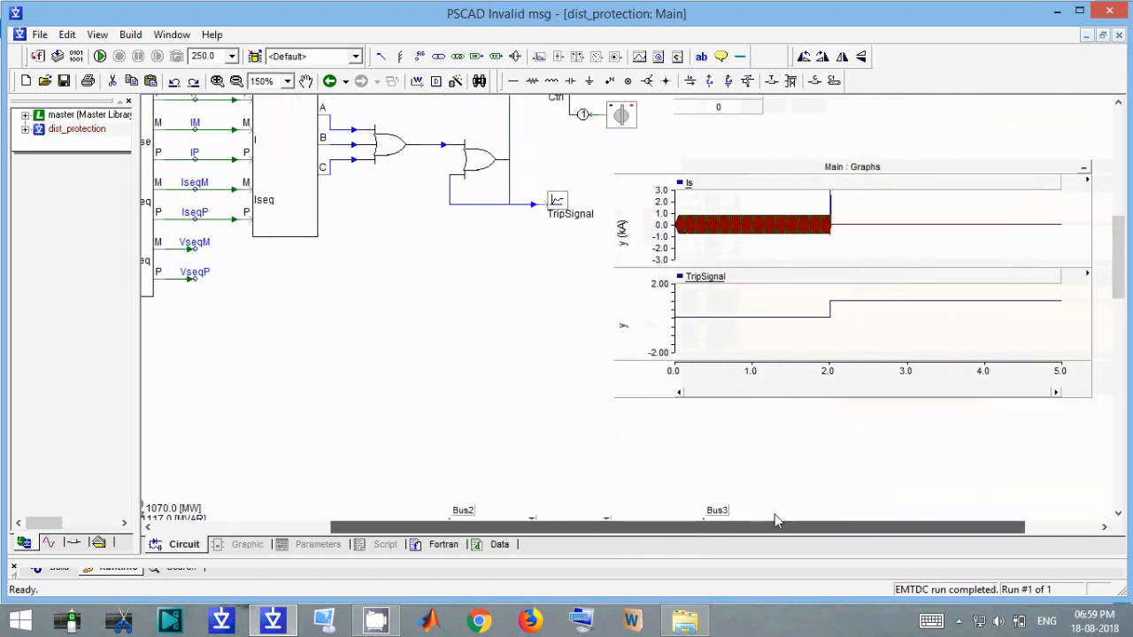
{"action": "left_click_drag", "start_coordinate": [849, 259], "coordinate": [824, 184]}
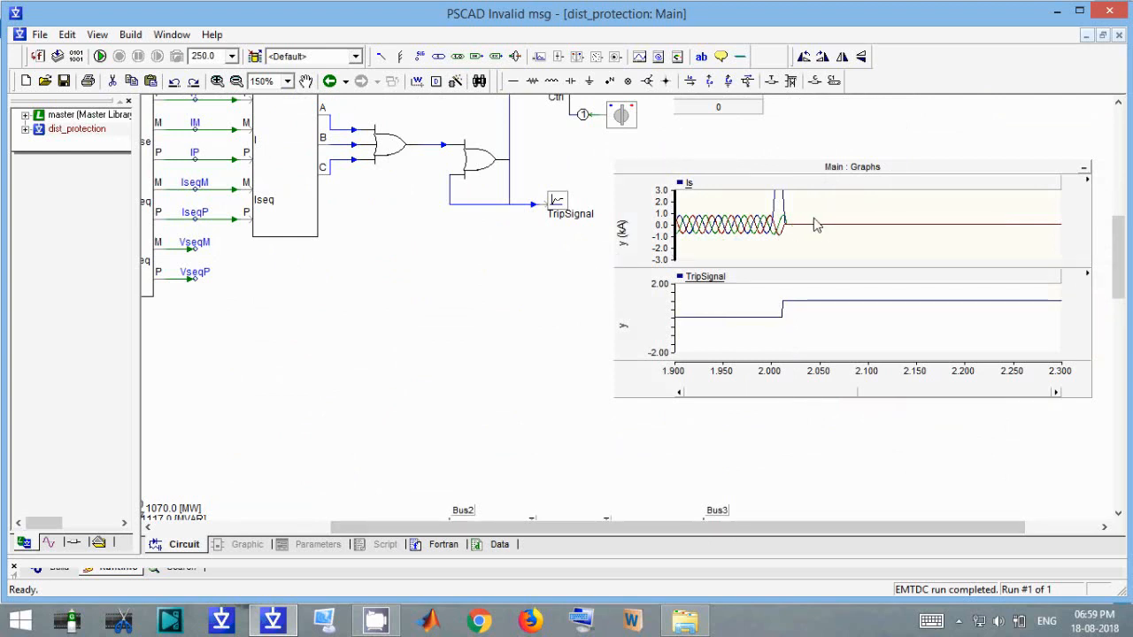
- Open the dist_relay1 module and zoom out its XY plot to compare the impedance trajectory with the Mho circles
{"action": "double_click", "coordinate": [313, 217]}
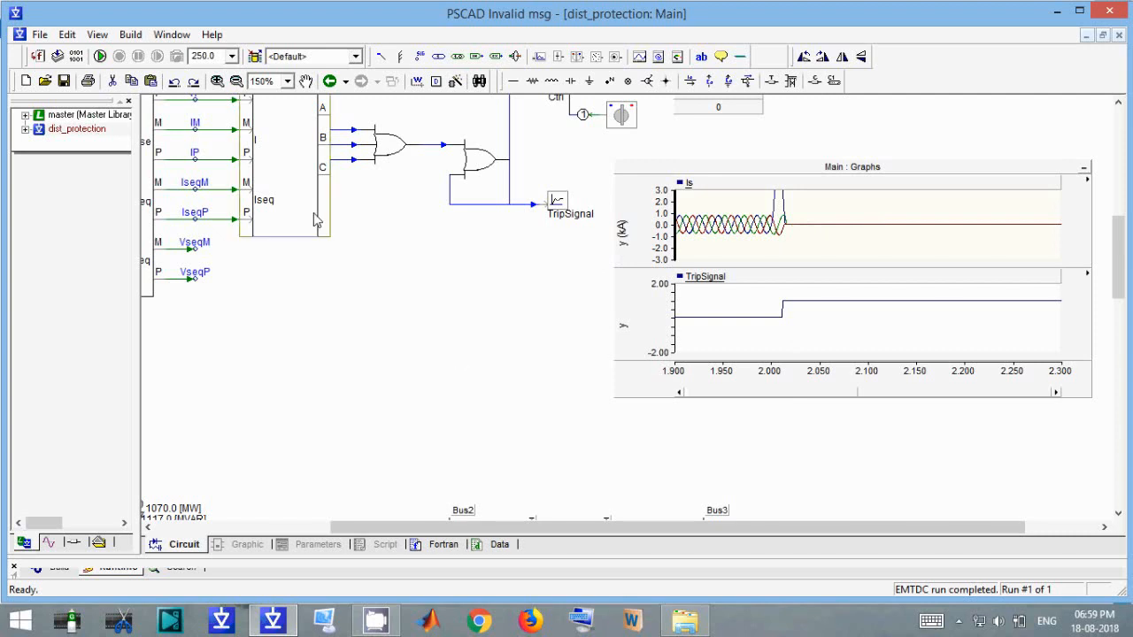
{"action": "left_click_drag", "start_coordinate": [598, 528], "coordinate": [785, 540]}
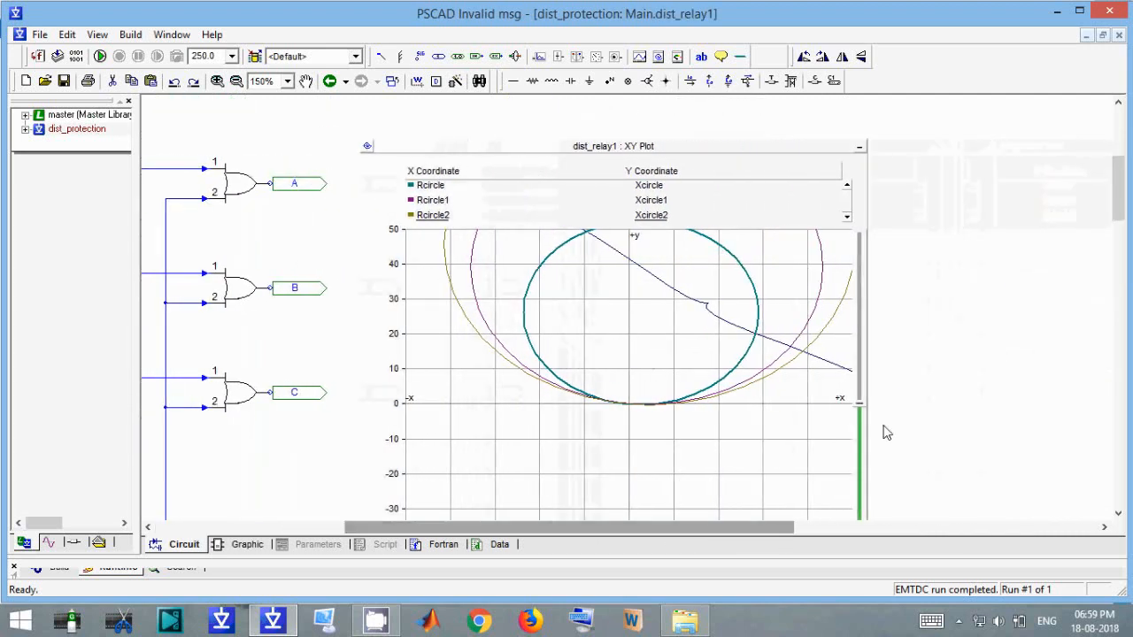
{"action": "scroll", "coordinate": [933, 387], "scroll_direction": "down", "scroll_amount": 3}
{"action": "left_click_drag", "start_coordinate": [863, 301], "coordinate": [859, 245]}
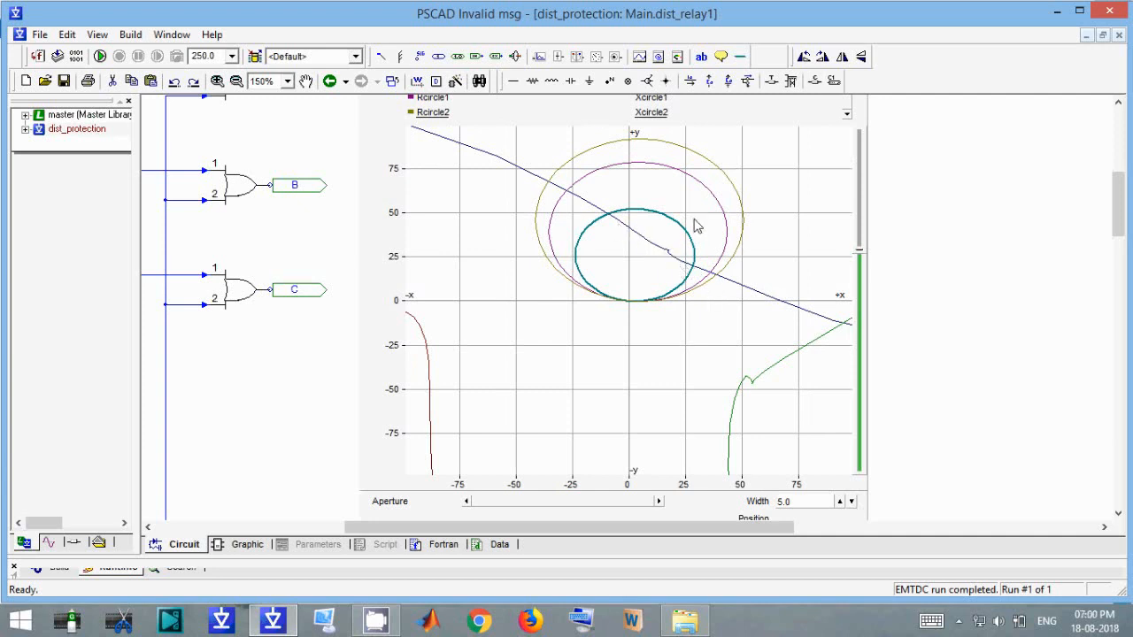
- Return to the main circuit and set the segment length of TLine1 to 90 km
{"action": "double_click", "coordinate": [293, 379]}
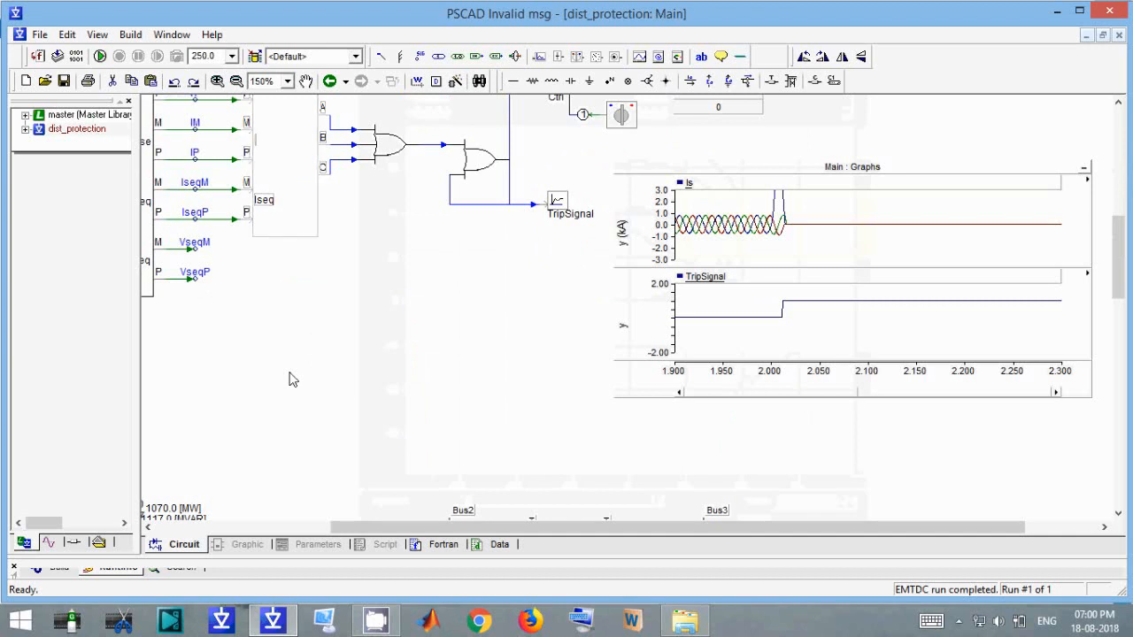
{"action": "scroll", "coordinate": [293, 380], "scroll_direction": "up", "scroll_amount": 5}
{"action": "scroll", "coordinate": [293, 380], "scroll_direction": "down", "scroll_amount": 2}
{"action": "scroll", "coordinate": [293, 380], "scroll_direction": "down", "scroll_amount": 8}
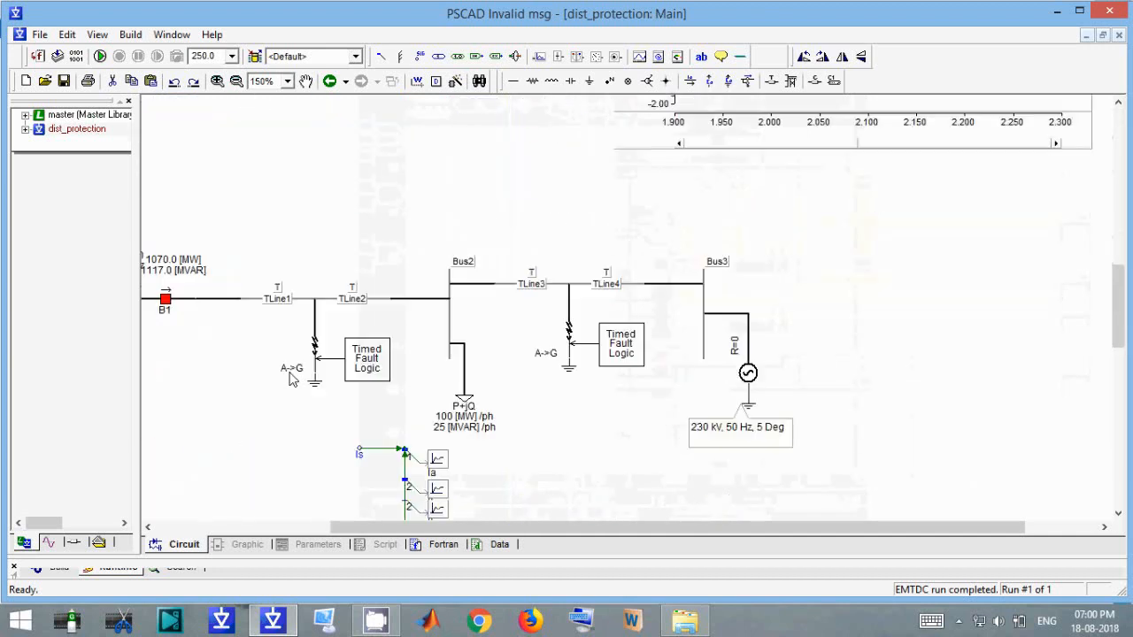
{"action": "double_click", "coordinate": [274, 198]}
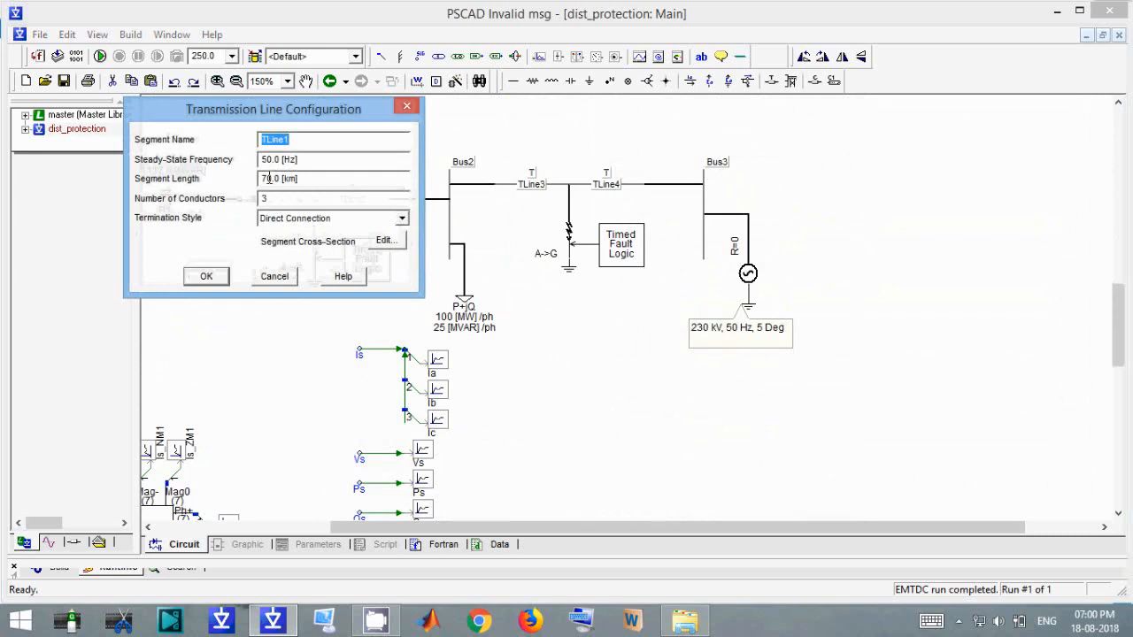
{"action": "left_click_drag", "start_coordinate": [266, 178], "coordinate": [252, 177]}
{"action": "type", "text": "9"}
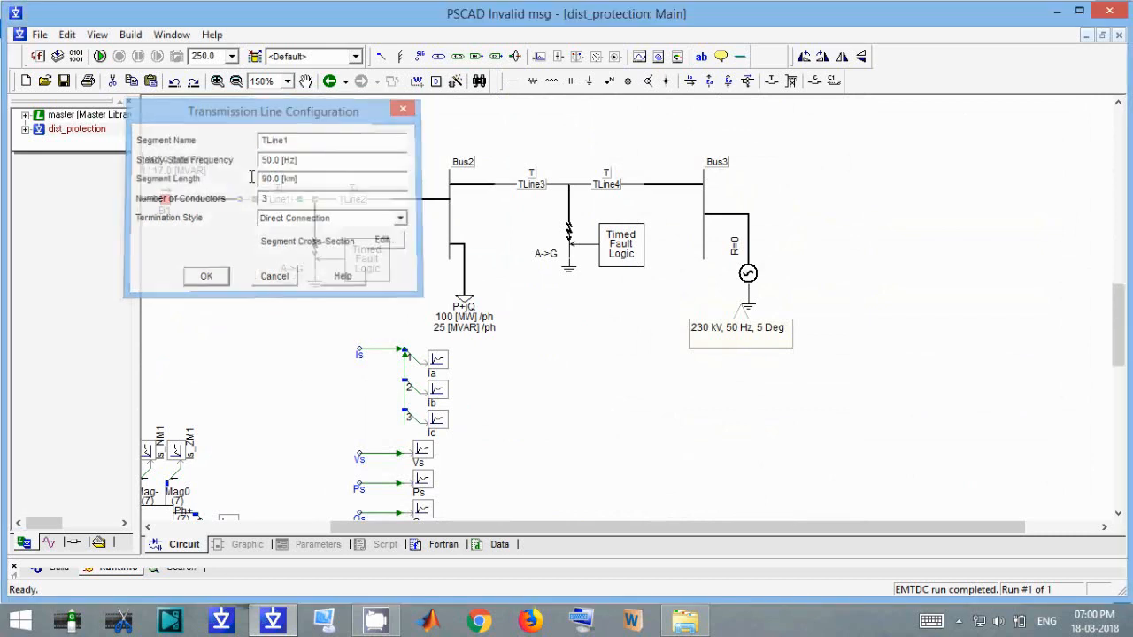
{"action": "key", "text": "Return"}
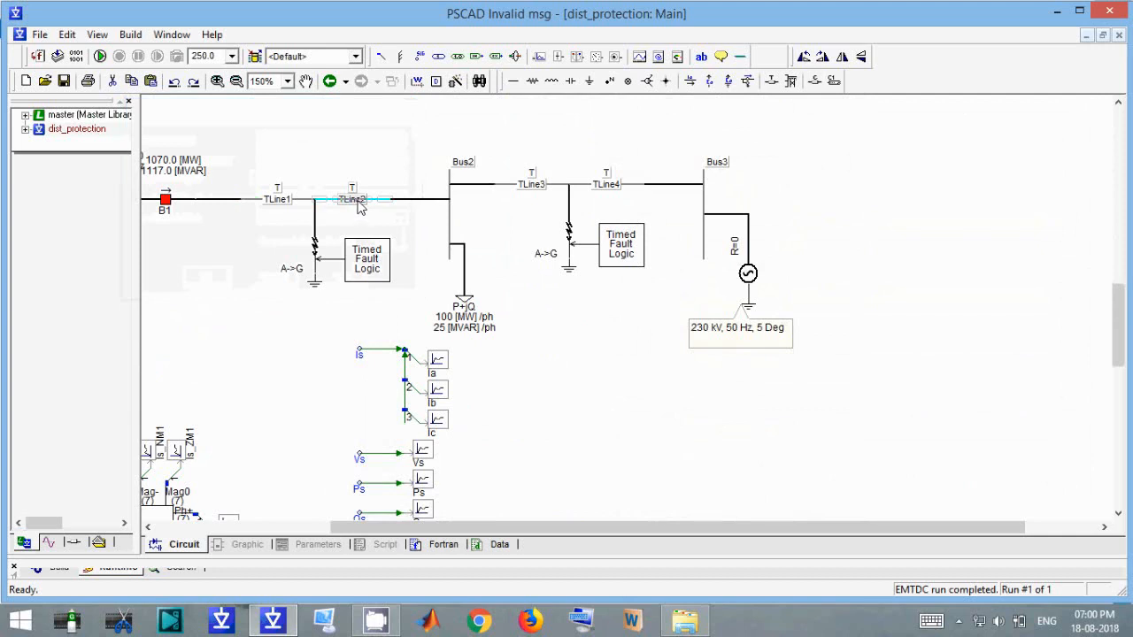
- Set the segment length of TLine2 to 10 km
{"action": "double_click", "coordinate": [353, 199]}
{"action": "left_click_drag", "start_coordinate": [351, 180], "coordinate": [252, 181]}
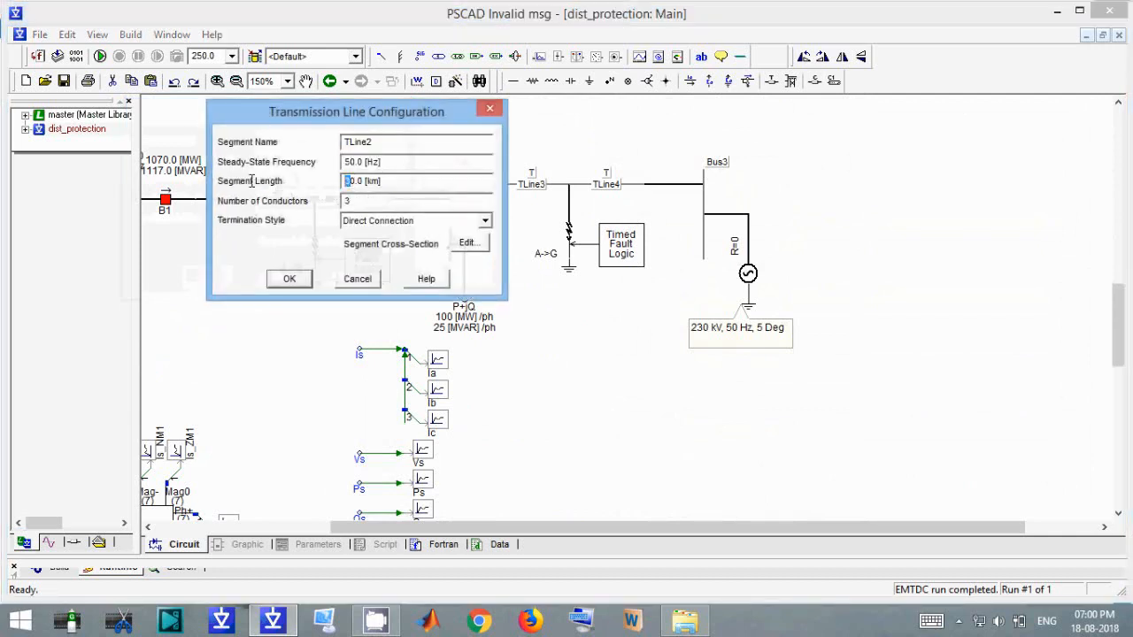
{"action": "type", "text": "1"}
{"action": "key", "text": "Return"}
{"action": "left_click", "coordinate": [265, 178]}
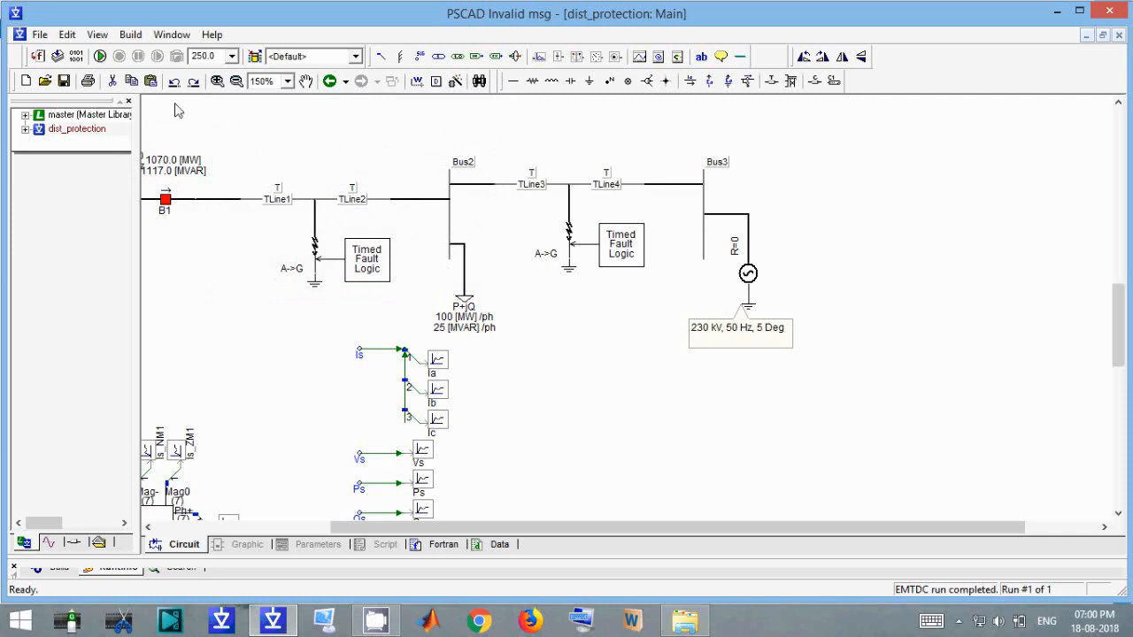
- Rerun the simulation and examine the impedance trajectory against the Mho circles in the dist_relay1 XY plot
{"action": "left_click", "coordinate": [100, 56]}
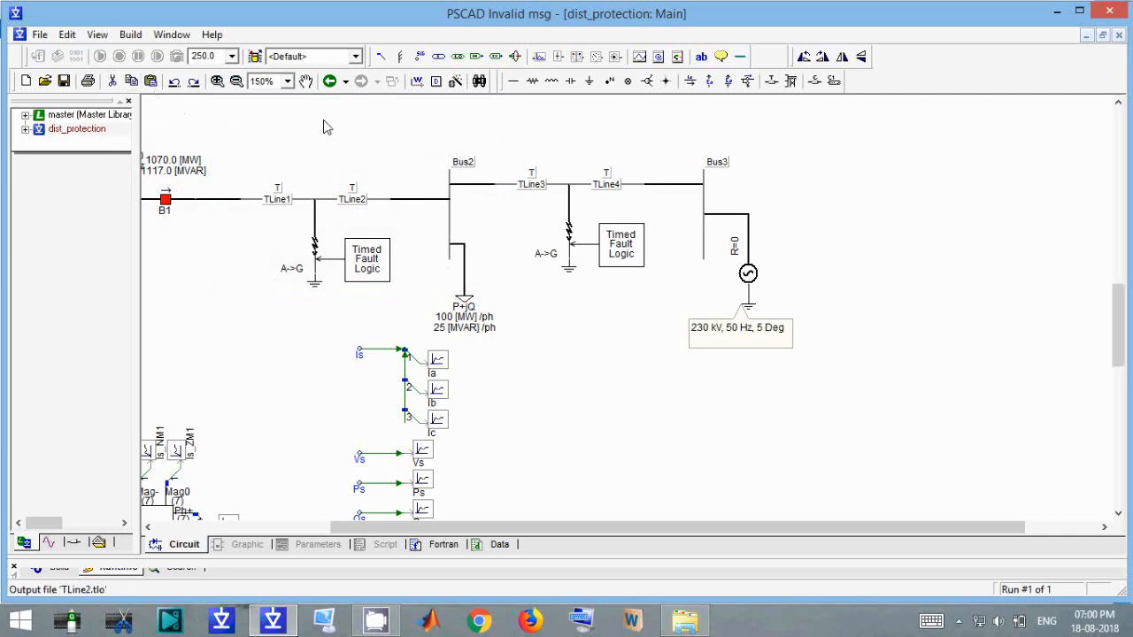
{"action": "scroll", "coordinate": [323, 120], "scroll_direction": "up", "scroll_amount": 5}
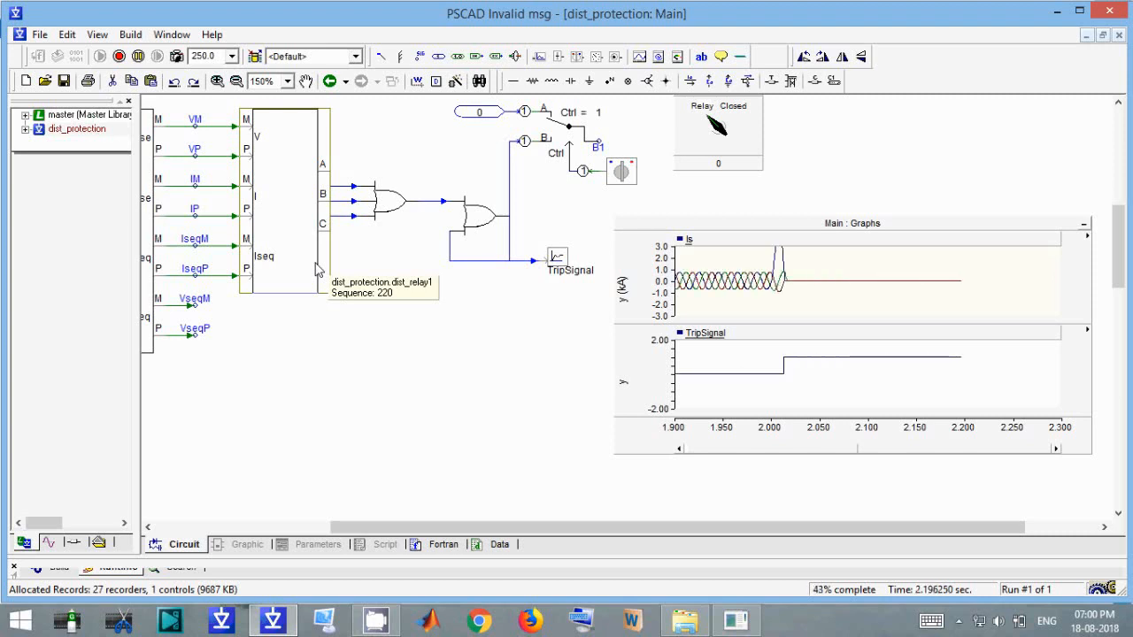
{"action": "double_click", "coordinate": [316, 269]}
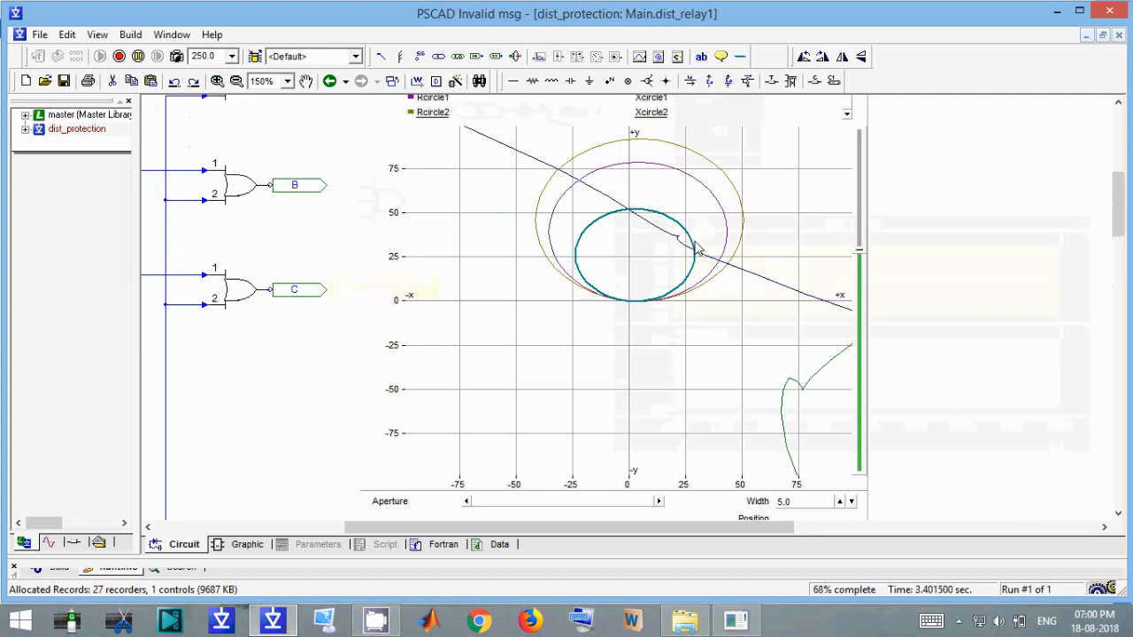
{"action": "mouse_move", "coordinate": [696, 250]}
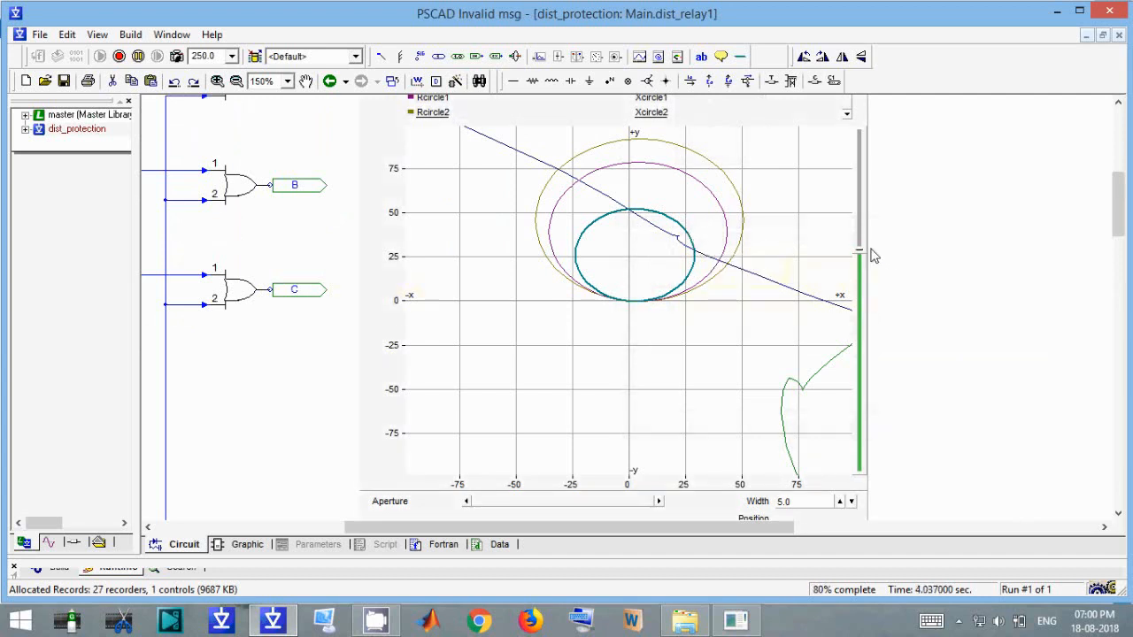
{"action": "mouse_move", "coordinate": [856, 180]}
{"action": "left_mouse_down"}
{"action": "mouse_move", "coordinate": [855, 156]}
{"action": "mouse_move", "coordinate": [857, 183]}
{"action": "left_mouse_up"}
{"action": "mouse_move", "coordinate": [871, 259]}
{"action": "left_mouse_down"}
{"action": "mouse_move", "coordinate": [871, 294]}
{"action": "mouse_move", "coordinate": [861, 259]}
{"action": "left_mouse_up"}
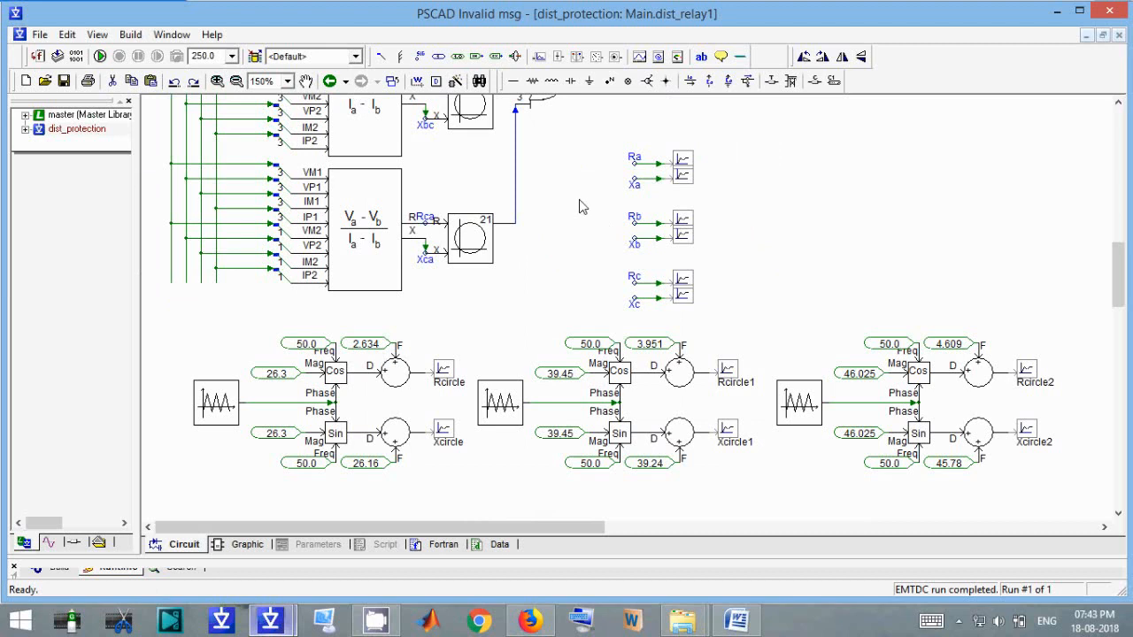
- Examine the relay's impedance elements and the sine and cosine generators that produce the three circle-plotting signal pairs
{"action": "scroll", "coordinate": [580, 206], "scroll_direction": "up", "scroll_amount": 10}
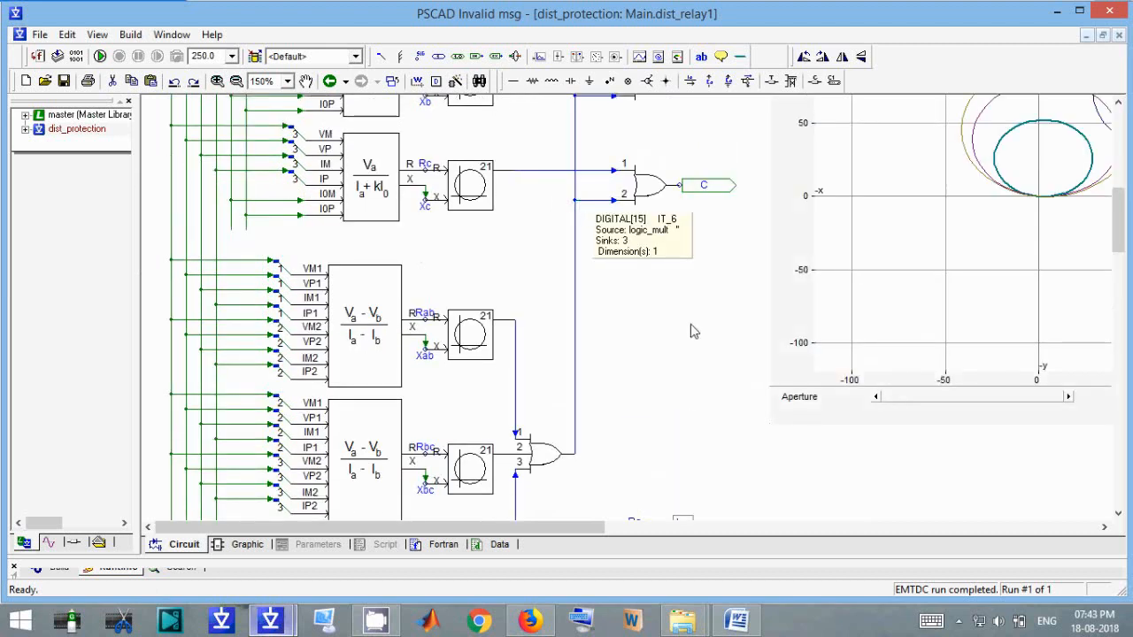
{"action": "scroll", "coordinate": [694, 331], "scroll_direction": "down", "scroll_amount": 10}
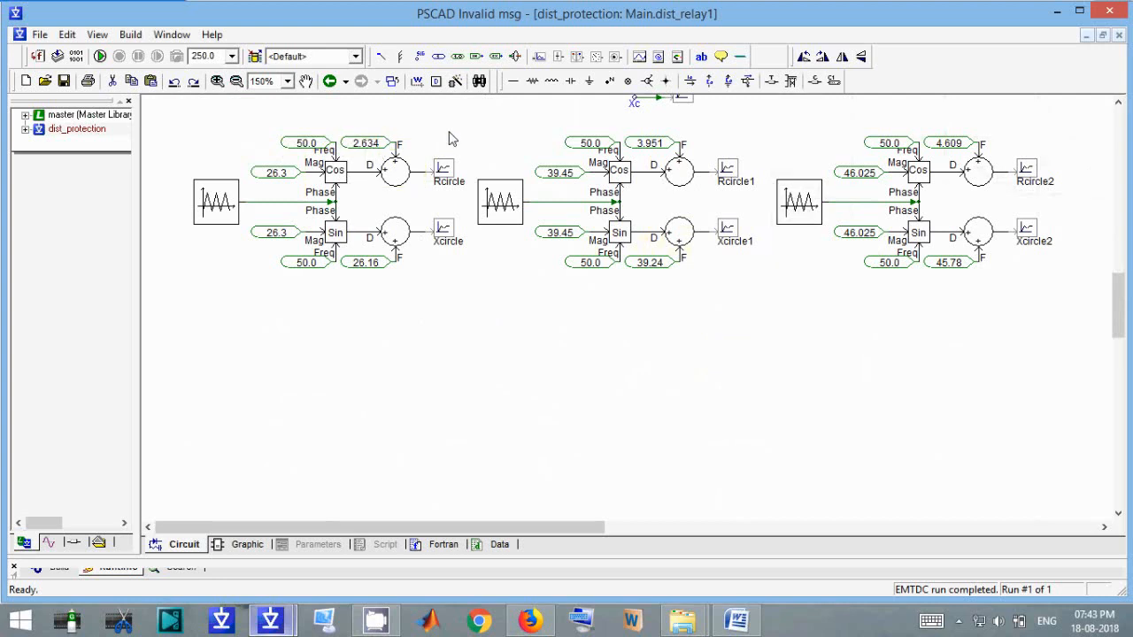
- Open the Windows Calculator and divide the Rcircle offset constant 2.634 by 2
{"action": "scroll", "coordinate": [451, 139], "scroll_direction": "up", "scroll_amount": 5}
{"action": "scroll", "coordinate": [452, 139], "scroll_direction": "down", "scroll_amount": 1}
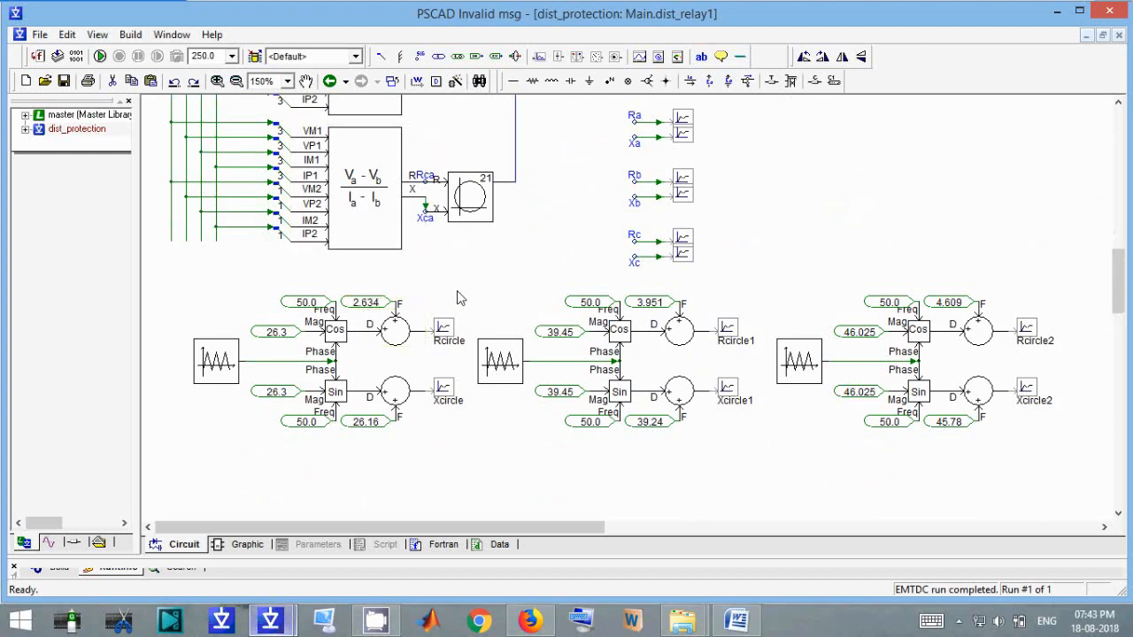
{"action": "key", "text": "super+r"}
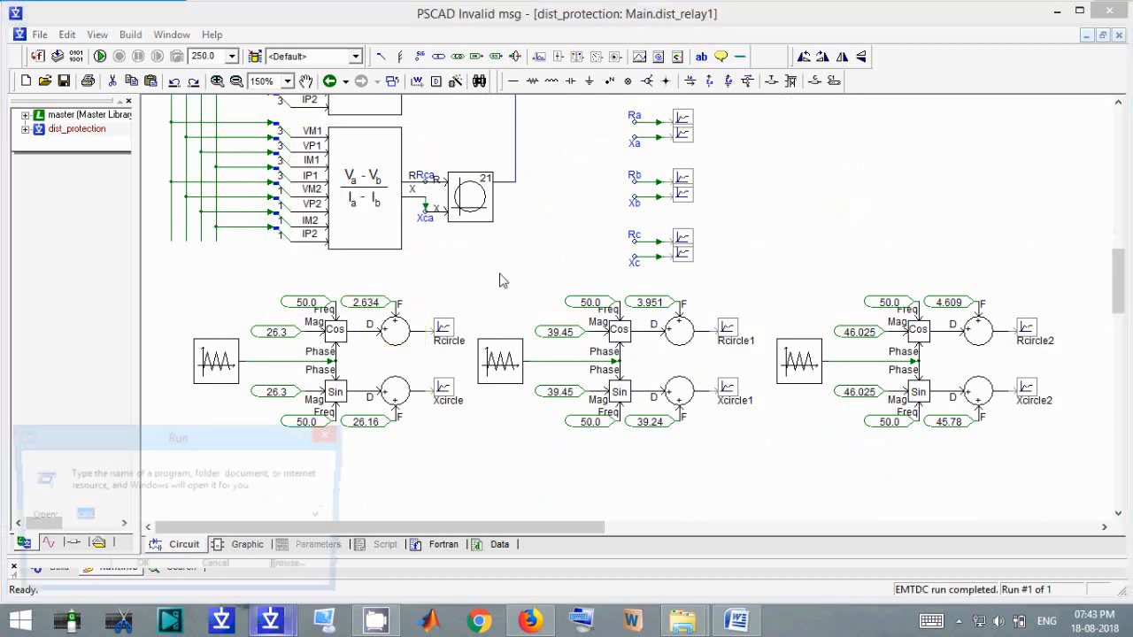
{"action": "key", "text": "Return"}
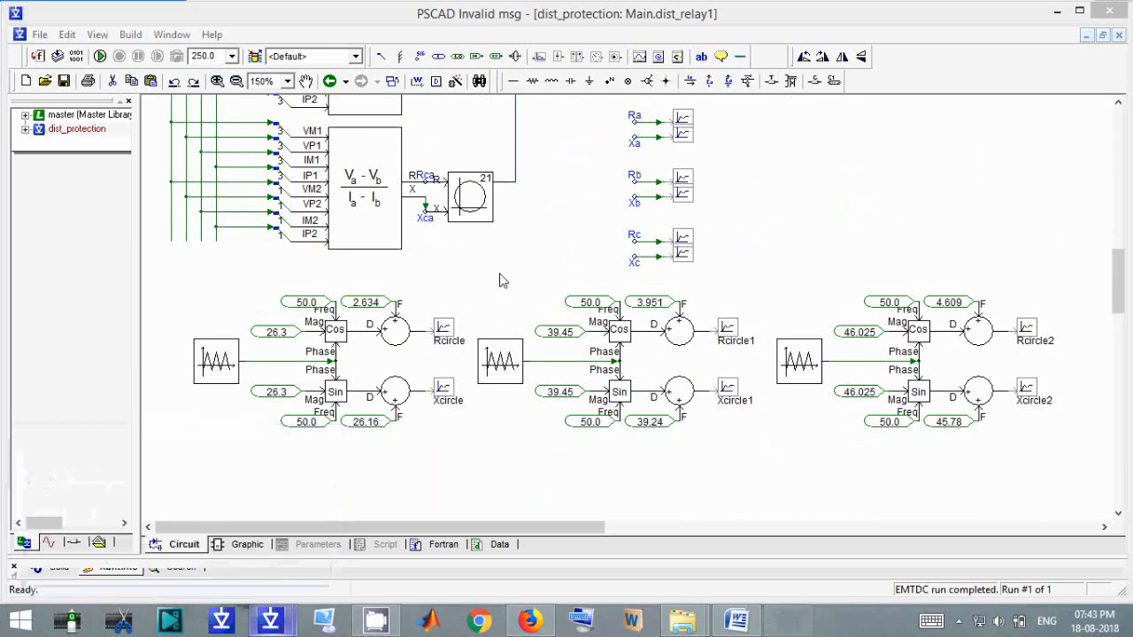
{"action": "type", "text": "2.634/2"}
{"action": "key", "text": "Return"}
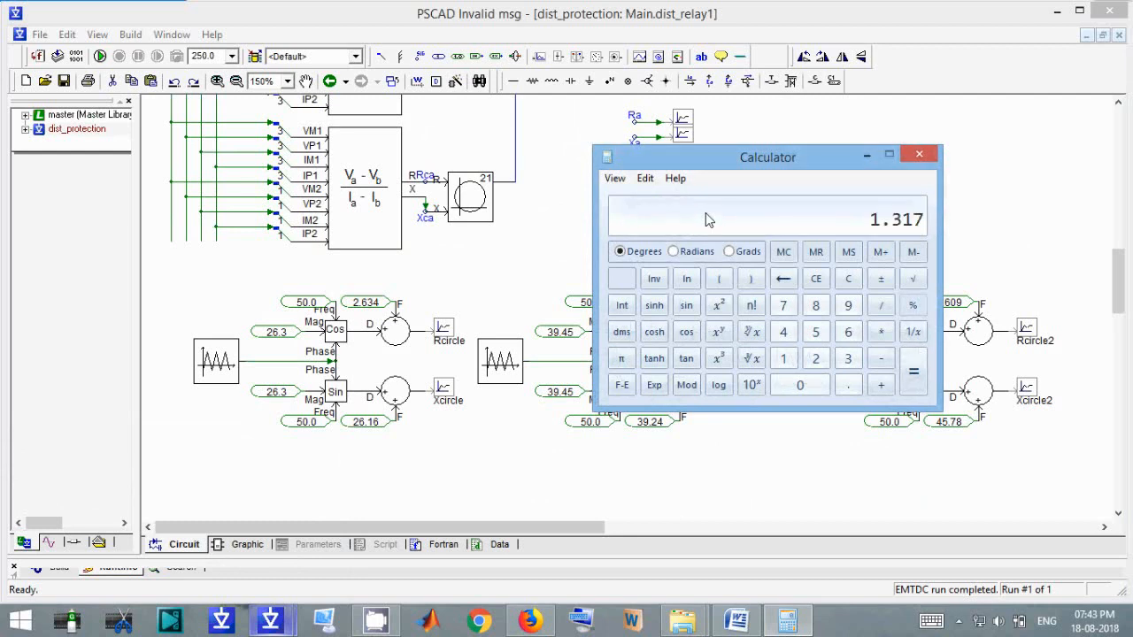
- Return to PSCAD and set the offset constant added to the Rcircle cosine signal to 1.317
{"action": "double_click", "coordinate": [365, 303]}
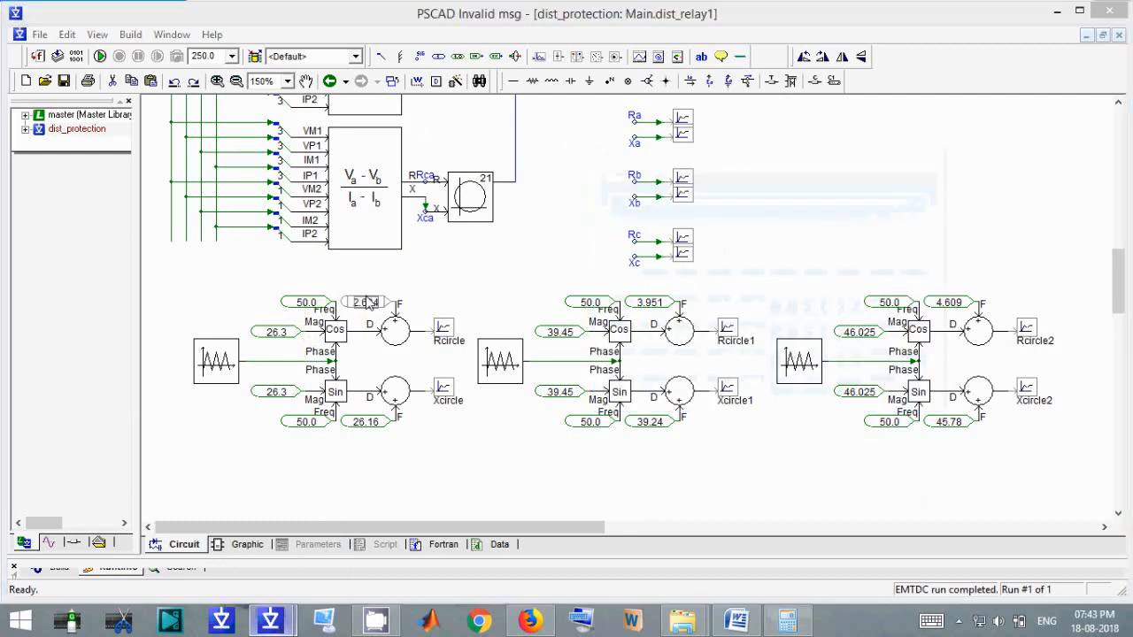
{"action": "left_click", "coordinate": [787, 620]}
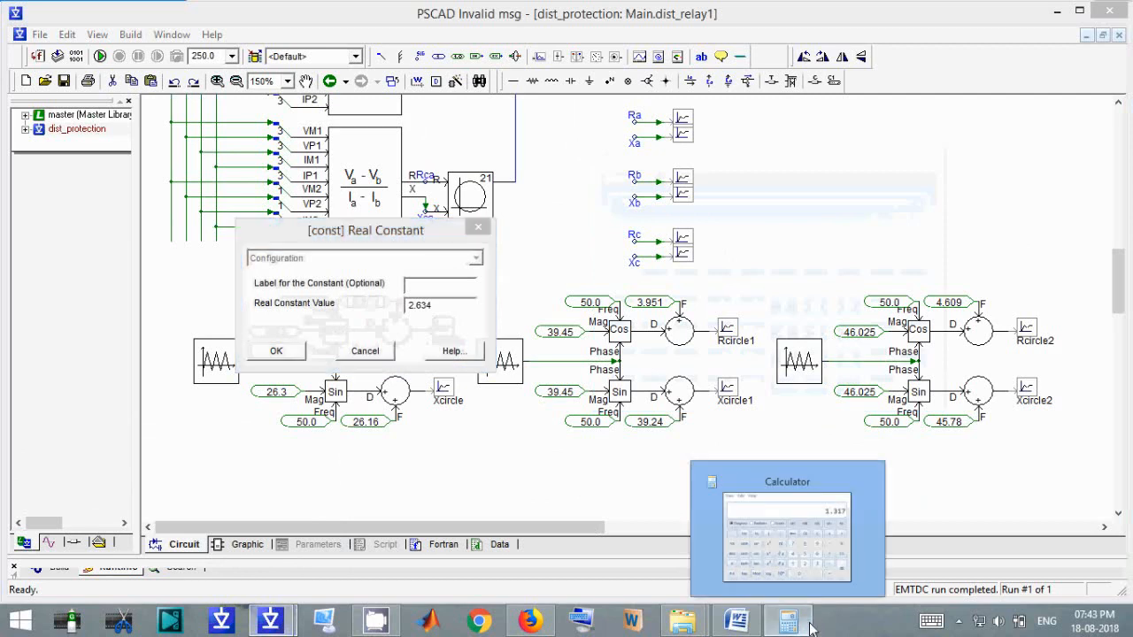
{"action": "left_click", "coordinate": [807, 624]}
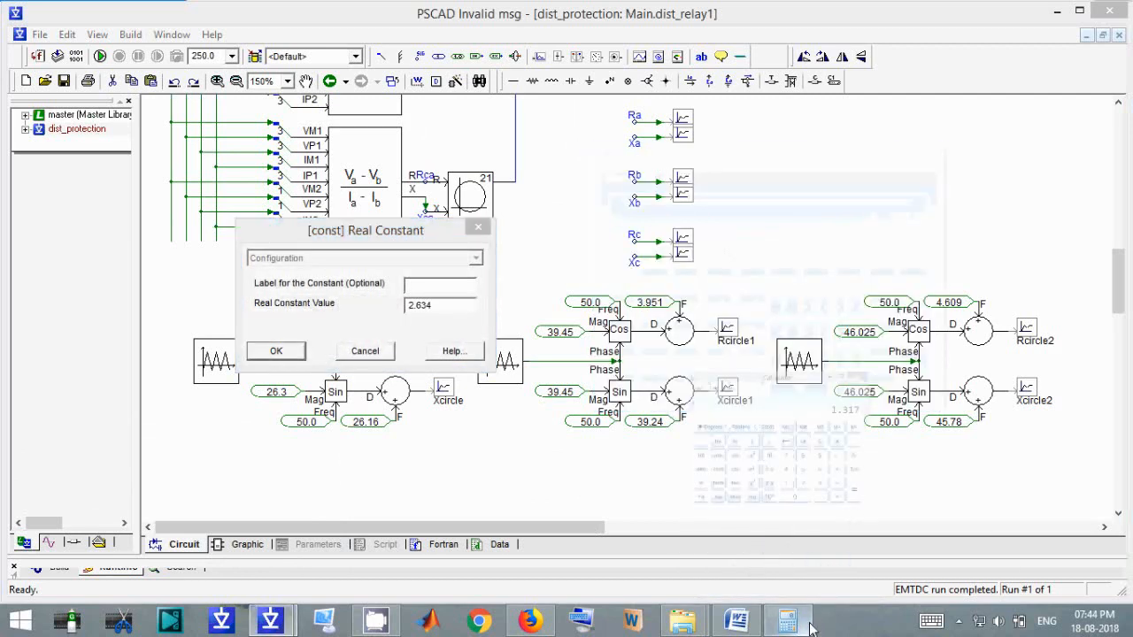
{"action": "left_click_drag", "start_coordinate": [448, 306], "coordinate": [1, 362]}
{"action": "type", "text": "1.31"}
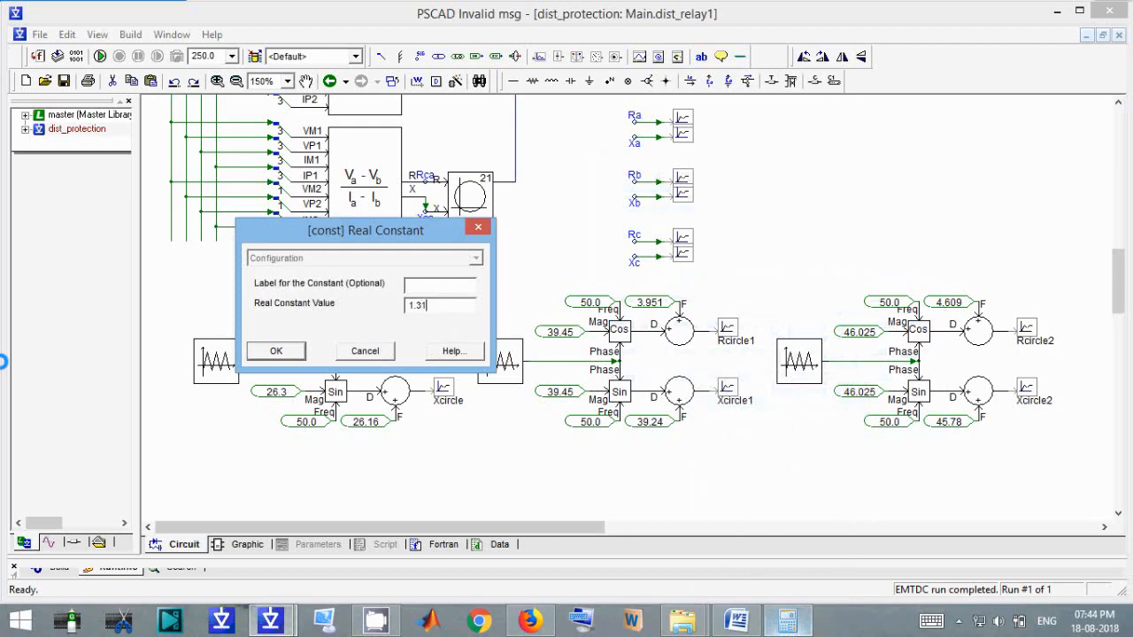
{"action": "type", "text": "7"}
{"action": "key", "text": "Return"}
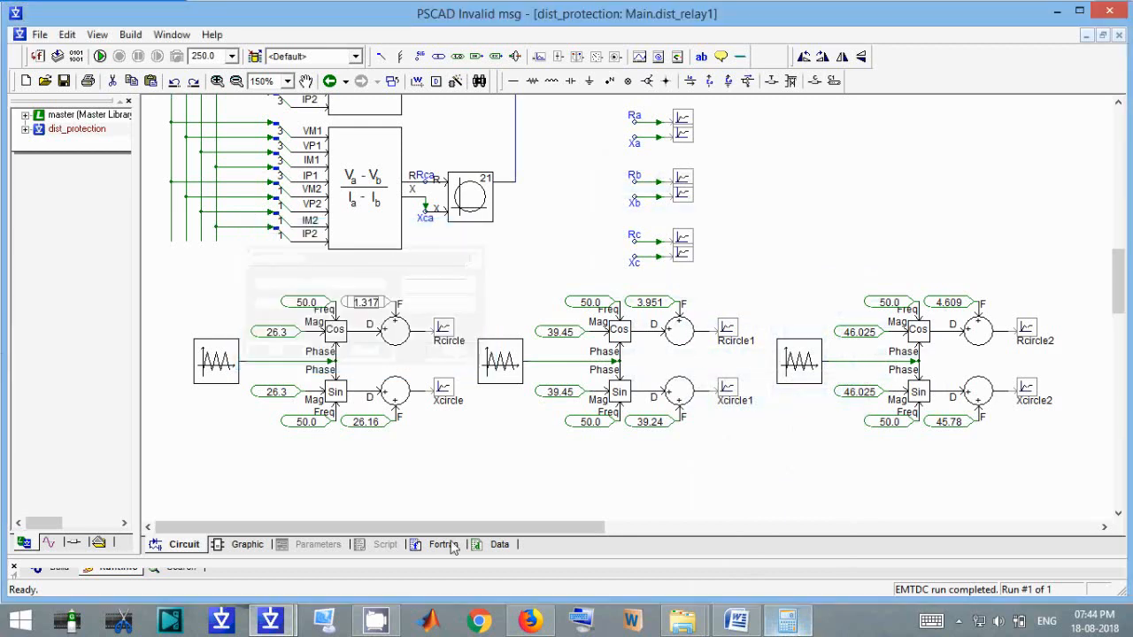
- Divide 26.16 by 2 in the Calculator and set the Xcircle offset constant in PSCAD to 13.08
{"action": "left_click", "coordinate": [787, 621]}
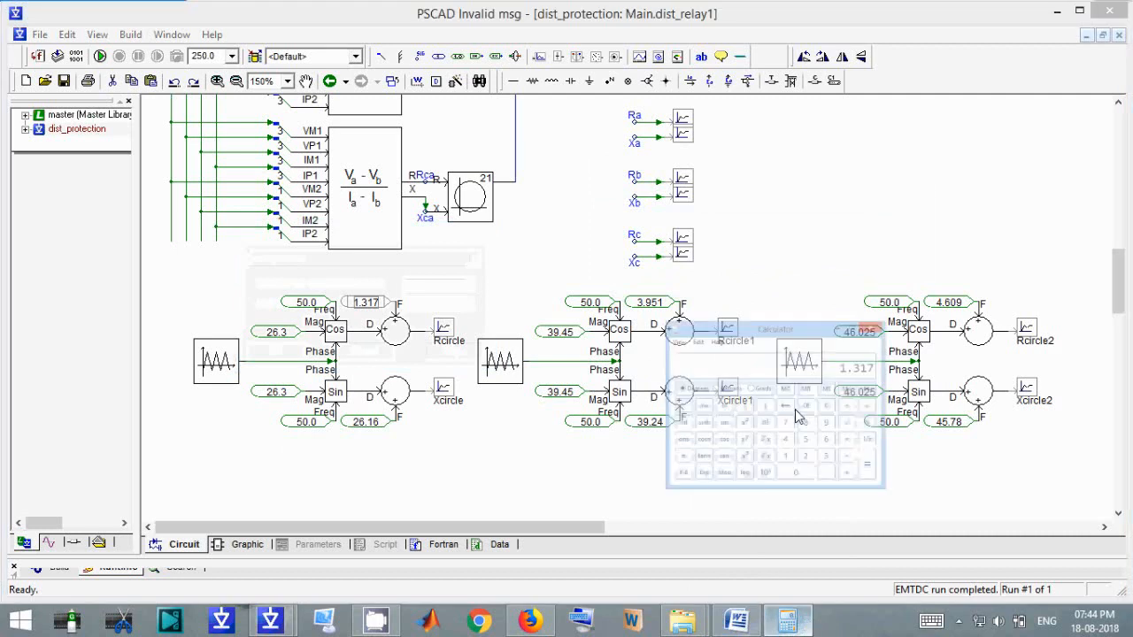
{"action": "type", "text": "26.16/2"}
{"action": "key", "text": "Return"}
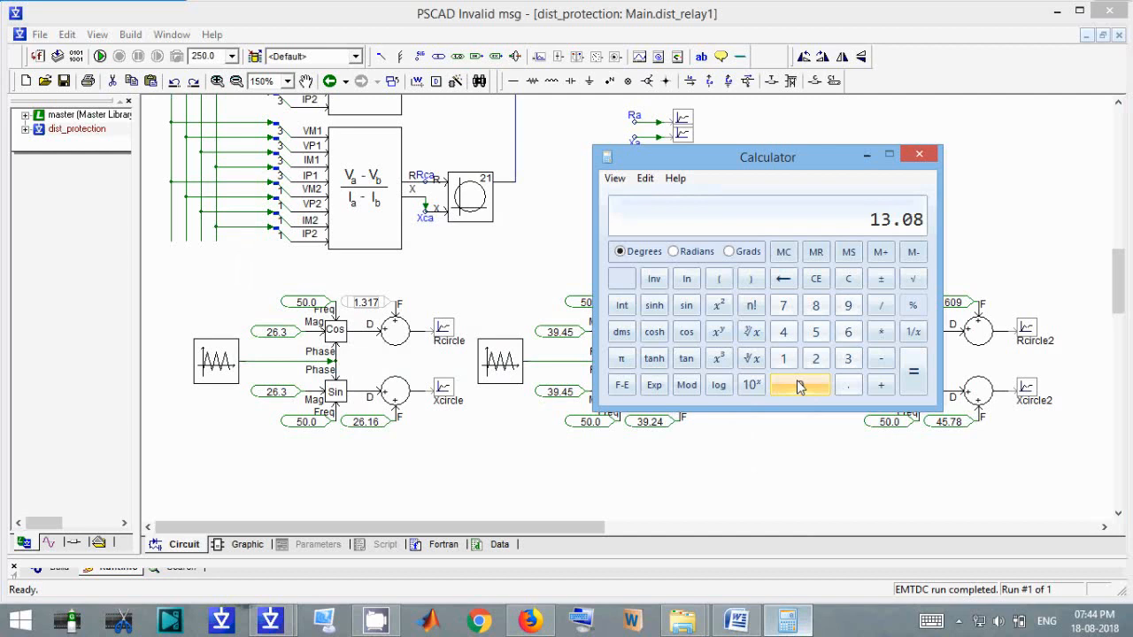
{"action": "left_click", "coordinate": [866, 155]}
{"action": "double_click", "coordinate": [370, 421]}
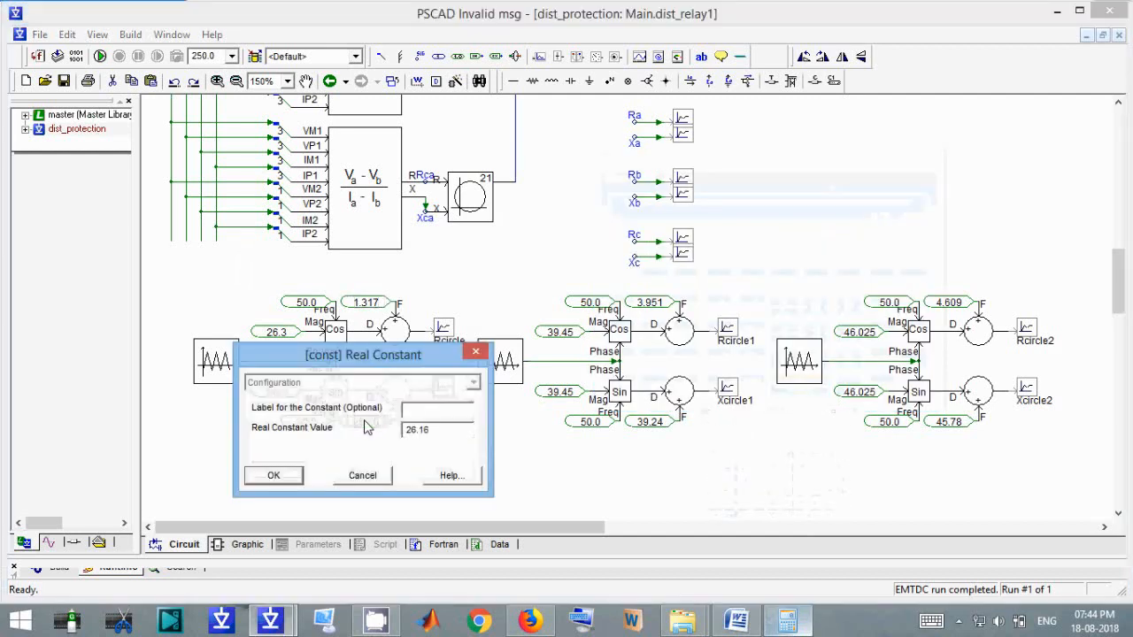
{"action": "left_click_drag", "start_coordinate": [437, 431], "coordinate": [53, 426]}
{"action": "type", "text": "13.08"}
{"action": "key", "text": "Return"}
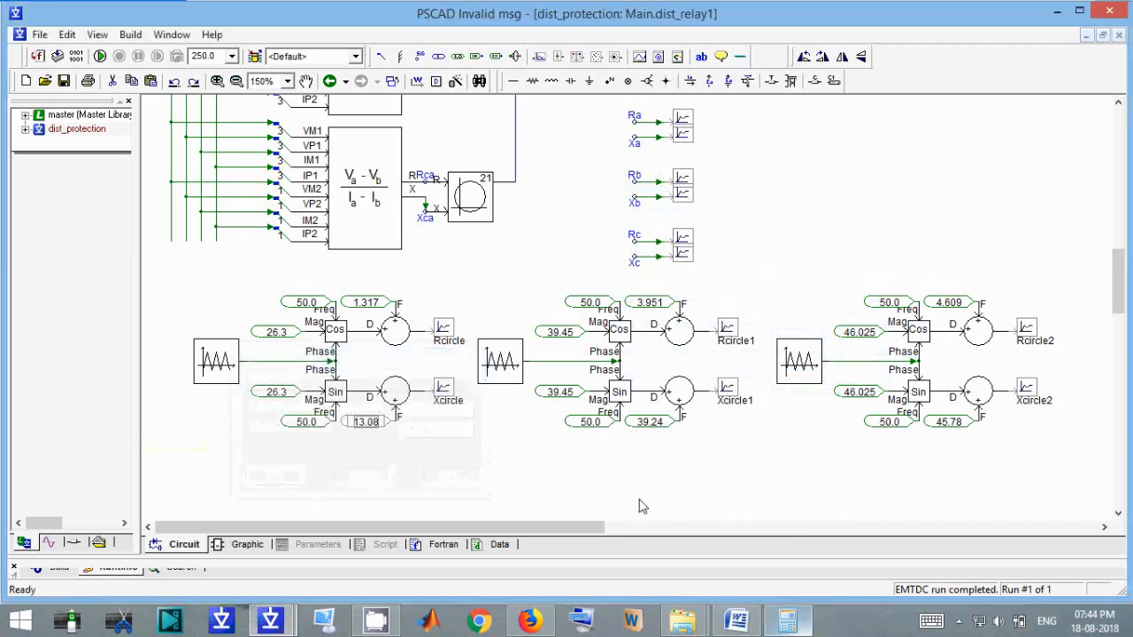
- Switch to the Calculator, divide the first circle's magnitude 26.3 by 2, and minimize the Calculator
{"action": "left_click", "coordinate": [787, 619]}
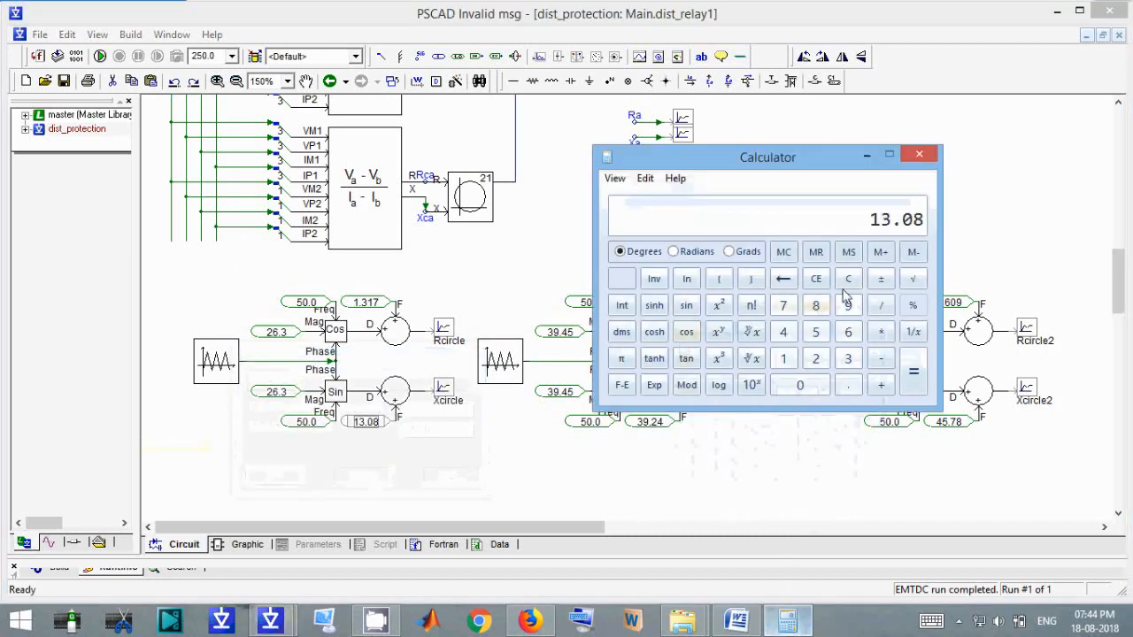
{"action": "type", "text": "26.3"}
{"action": "type", "text": "2"}
{"action": "key", "text": "Return"}
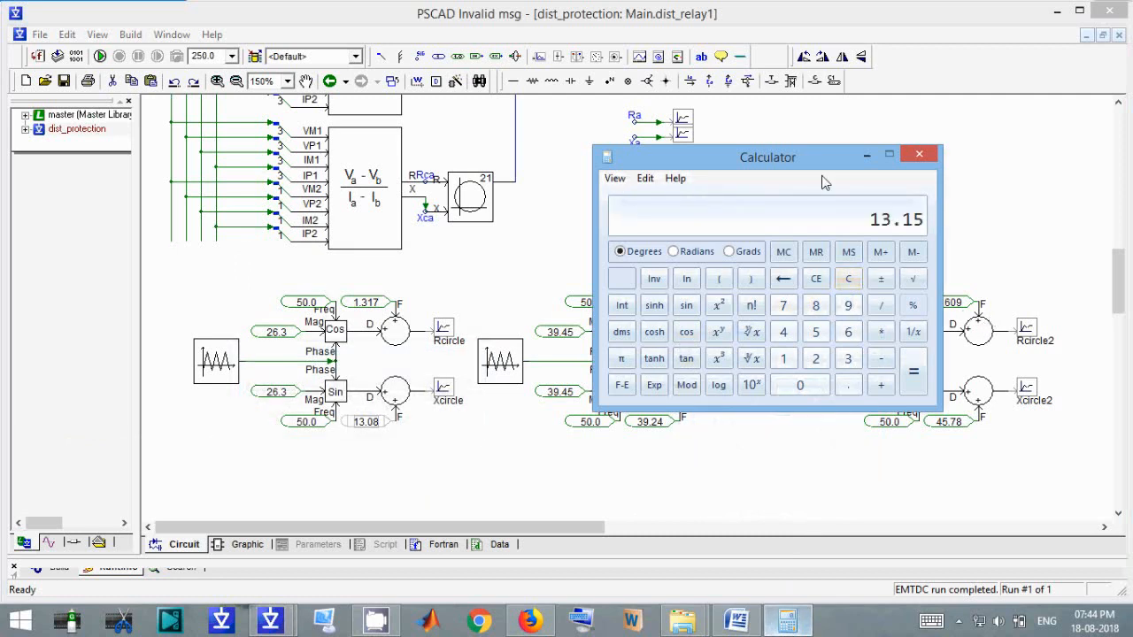
{"action": "left_click", "coordinate": [867, 156]}
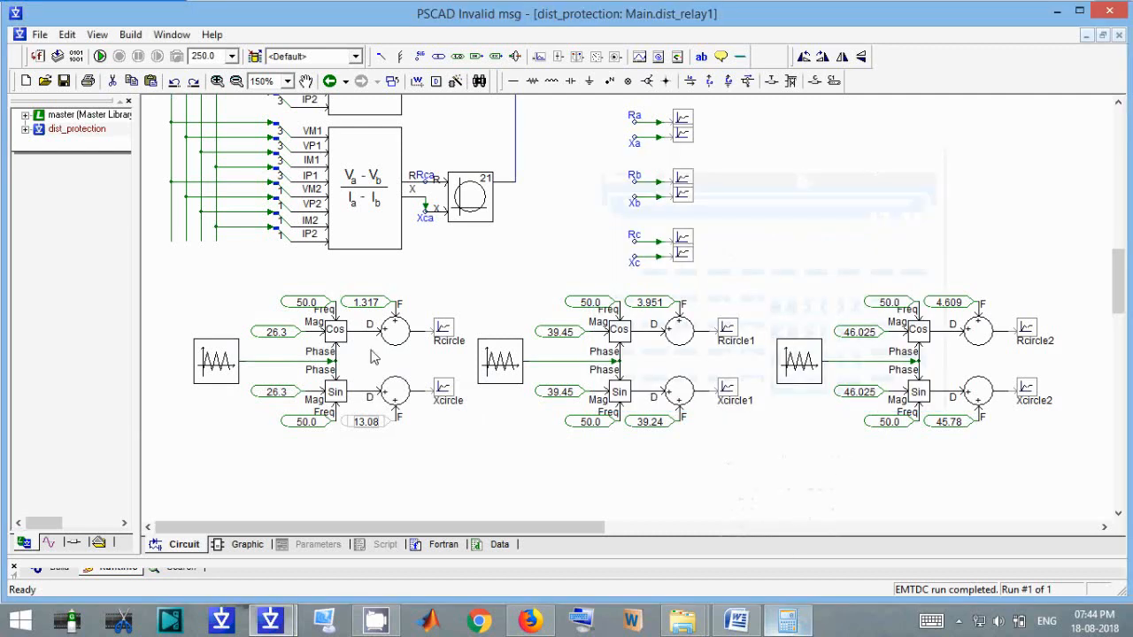
- Set the magnitude constant of the Rcircle cosine generator to 13.15 and copy that value
{"action": "double_click", "coordinate": [276, 332]}
{"action": "type", "text": "13.15"}
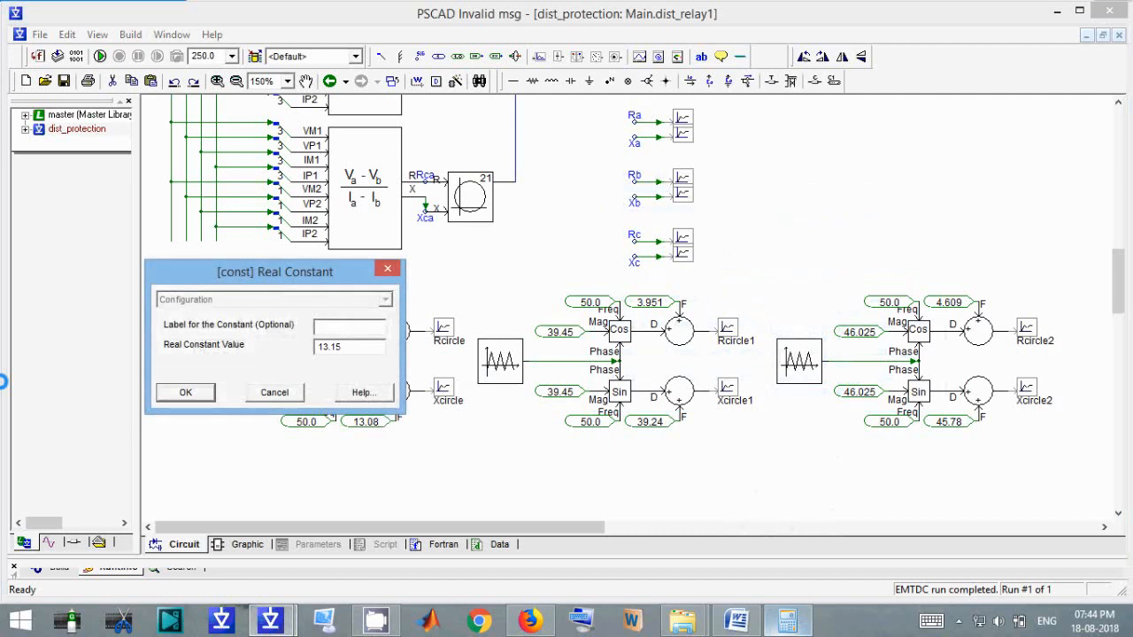
{"action": "key", "text": "shift+Left"}
{"action": "key", "text": "shift+Left"}
{"action": "key", "text": "shift+Left"}
{"action": "key", "text": "shift+Left"}
{"action": "key", "text": "ctrl+c"}
{"action": "key", "text": "Return"}
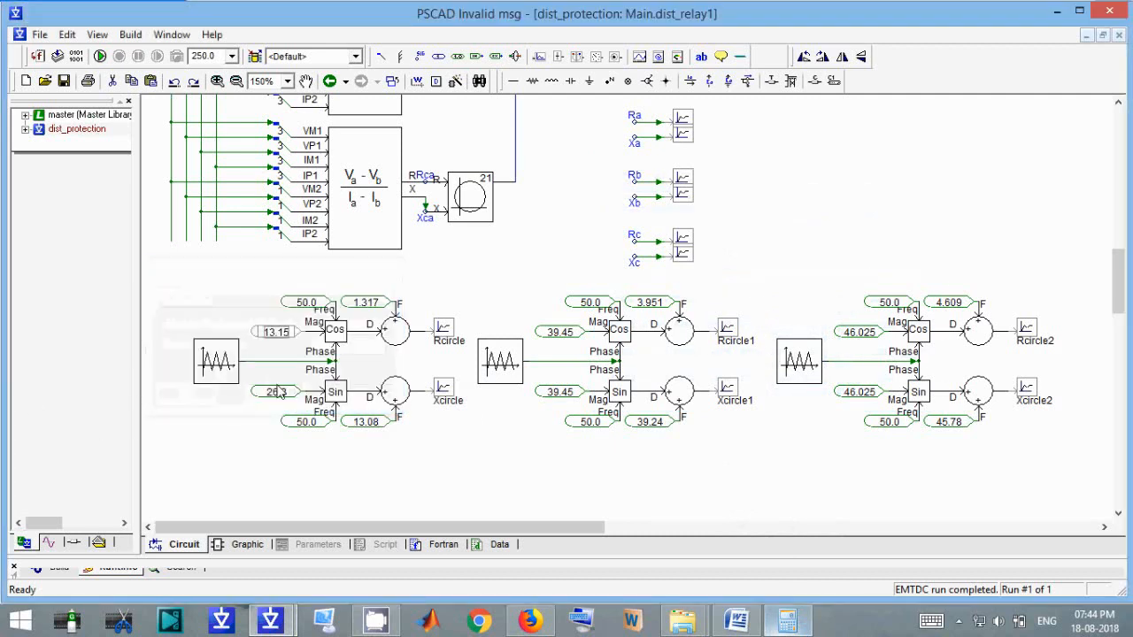
- Paste 13.15 as the magnitude constant of the Xcircle sine generator
{"action": "double_click", "coordinate": [277, 391]}
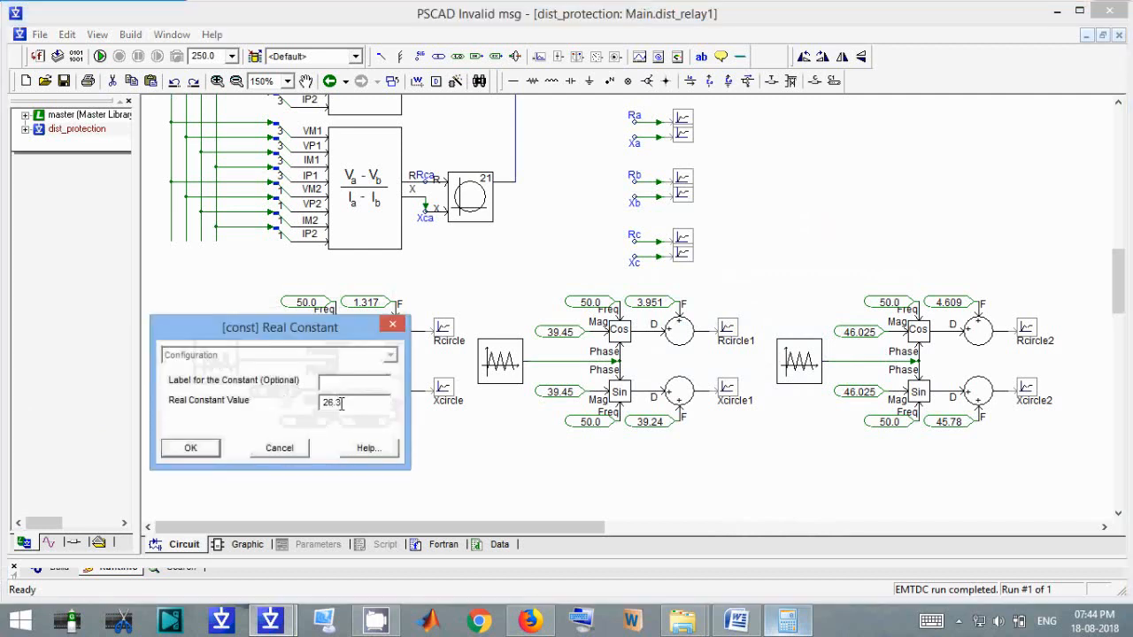
{"action": "left_click_drag", "start_coordinate": [346, 404], "coordinate": [230, 404]}
{"action": "key", "text": "ctrl+v"}
{"action": "key", "text": "Return"}
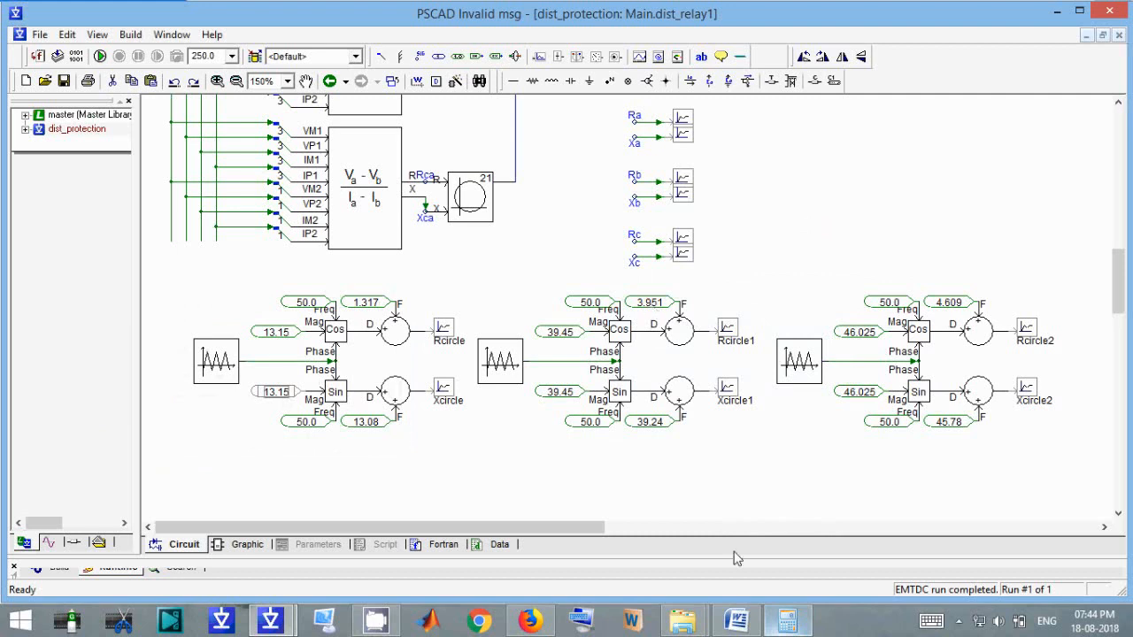
- Switch to the Calculator, move it clear of the second circle's constants, and divide 3.951 by 2
{"action": "left_click", "coordinate": [787, 619]}
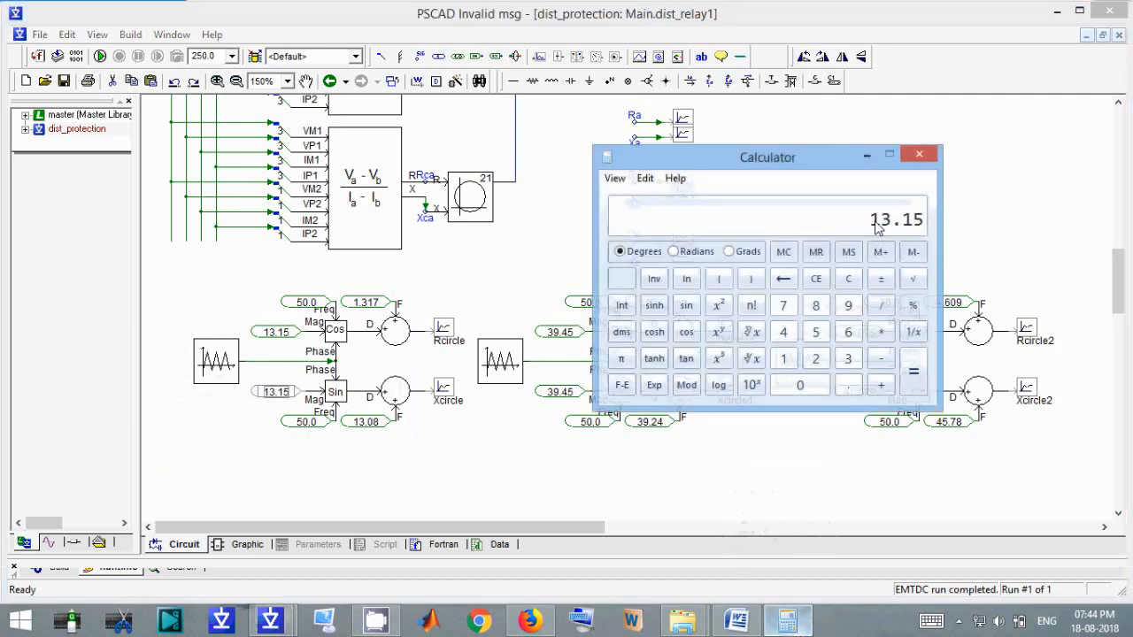
{"action": "left_click_drag", "start_coordinate": [838, 161], "coordinate": [433, 130]}
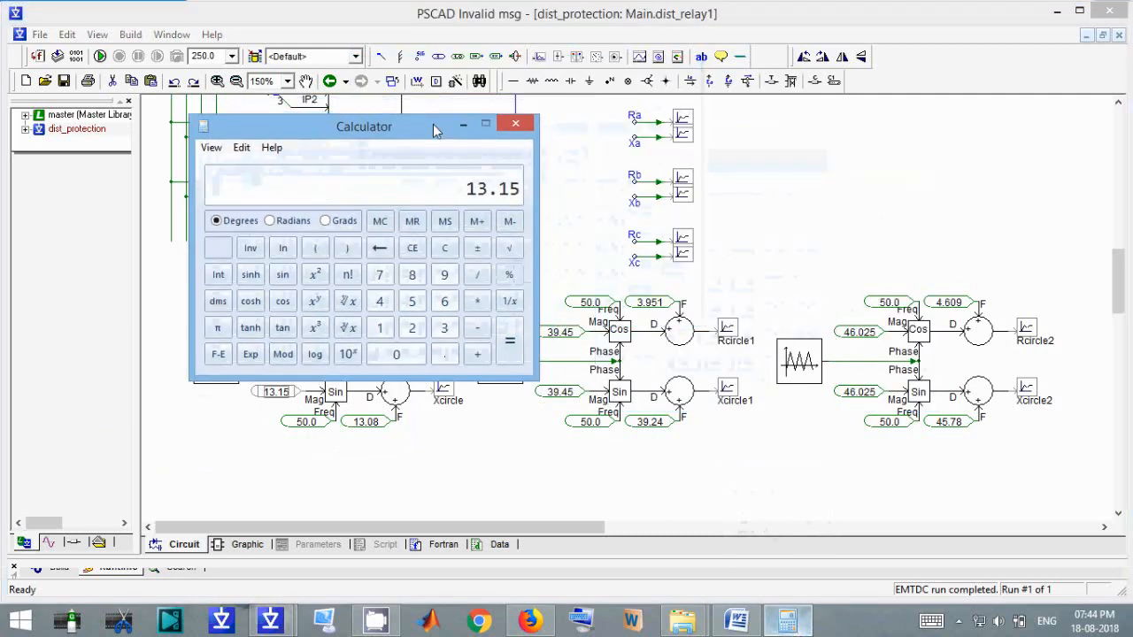
{"action": "type", "text": "3.95"}
{"action": "type", "text": "1"}
{"action": "type", "text": "2"}
{"action": "key", "text": "Return"}
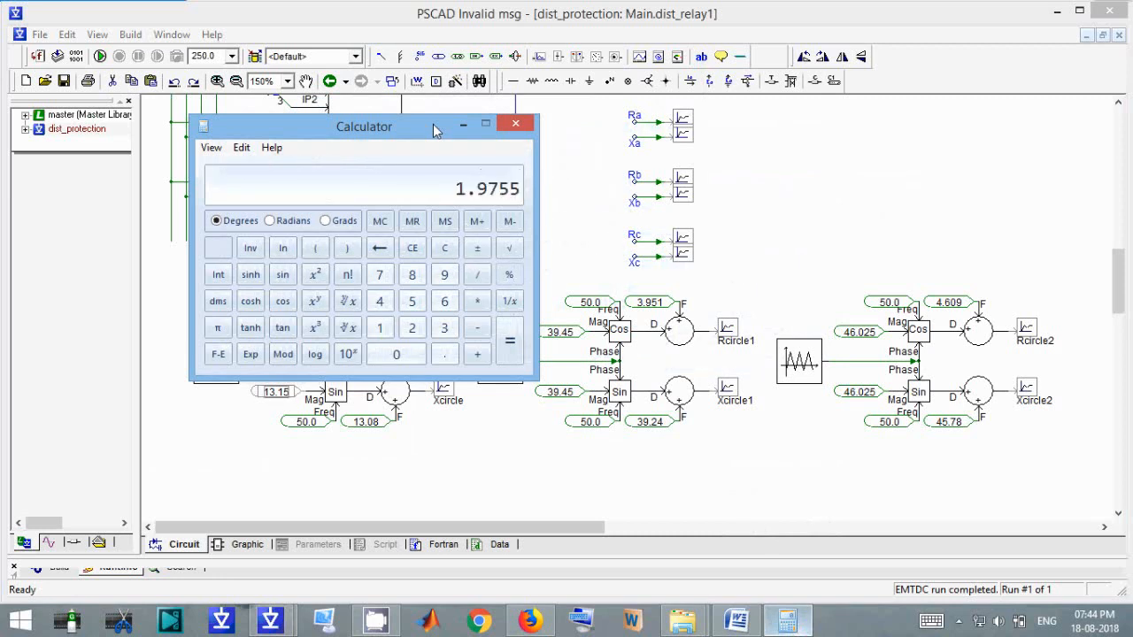
- Return to PSCAD and set the offset constant added to the Rcircle1 cosine signal to 1.975
{"action": "double_click", "coordinate": [652, 305]}
{"action": "double_click", "coordinate": [720, 307]}
{"action": "type", "text": "1.9"}
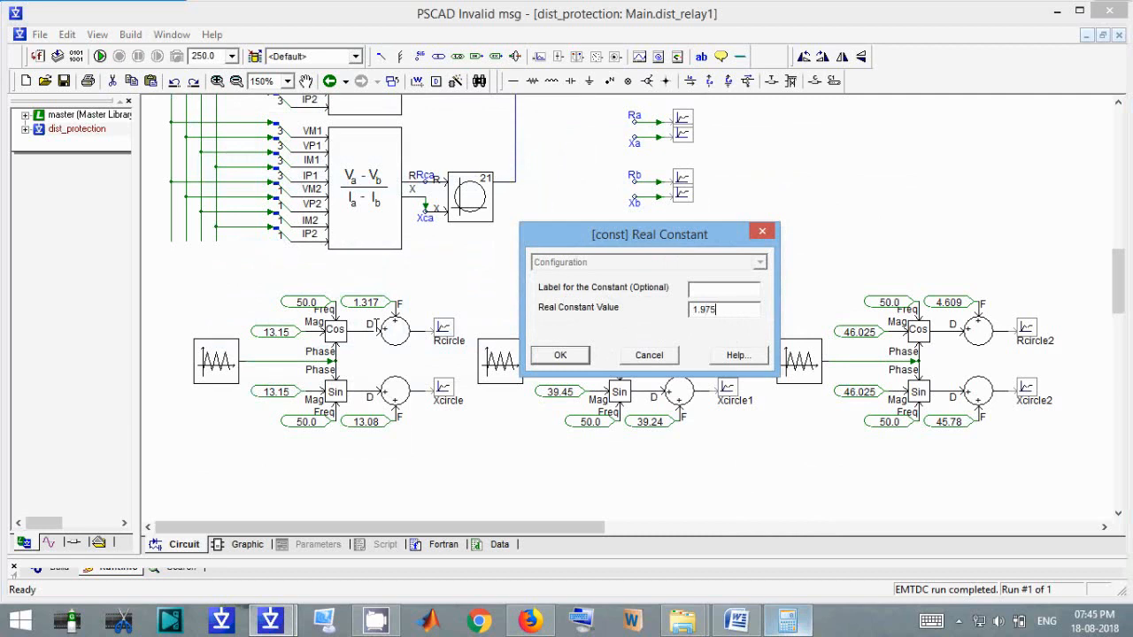
{"action": "type", "text": "75"}
{"action": "key", "text": "Return"}
- Divide 39.24 by 2 in the Calculator and set the Xcircle1 offset constant in PSCAD to 19.62
{"action": "left_click", "coordinate": [788, 622]}
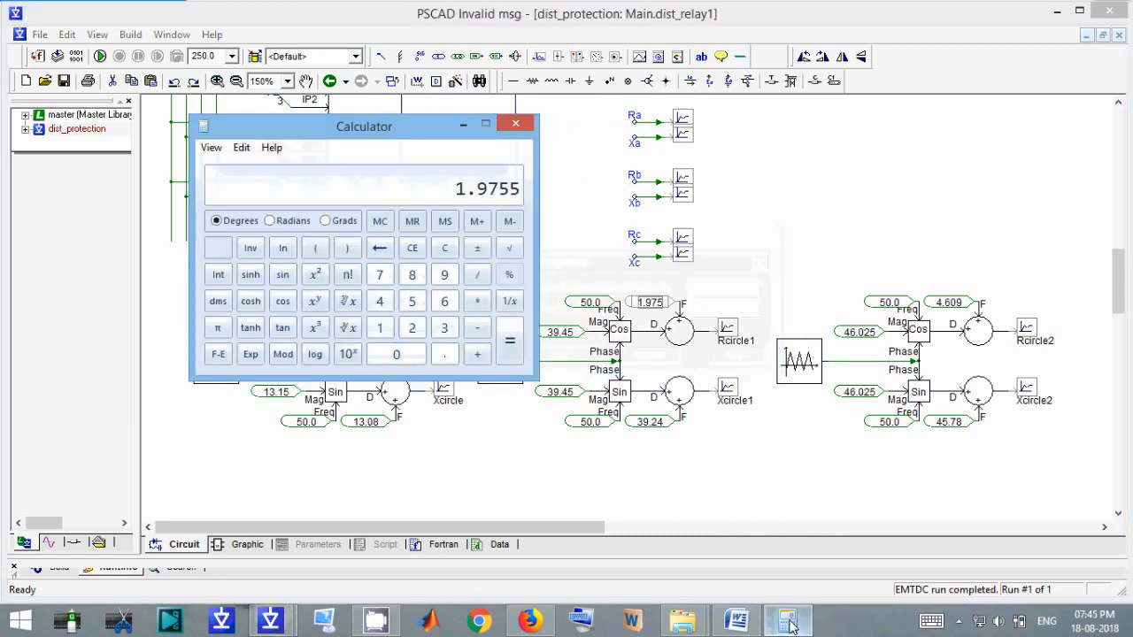
{"action": "type", "text": "39.24"}
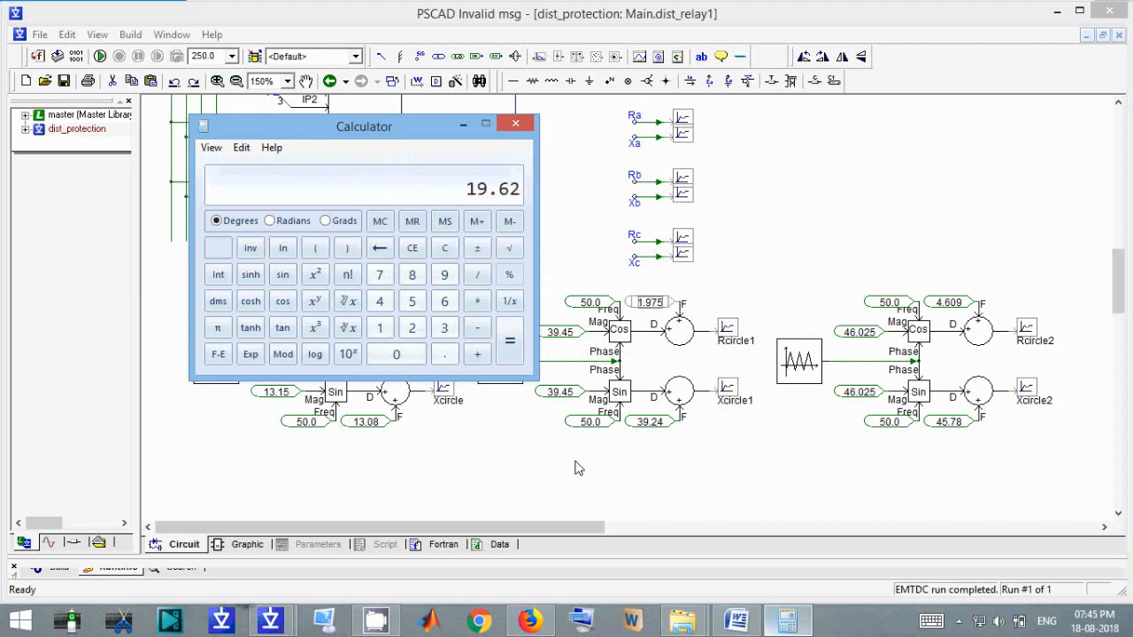
{"action": "double_click", "coordinate": [664, 422]}
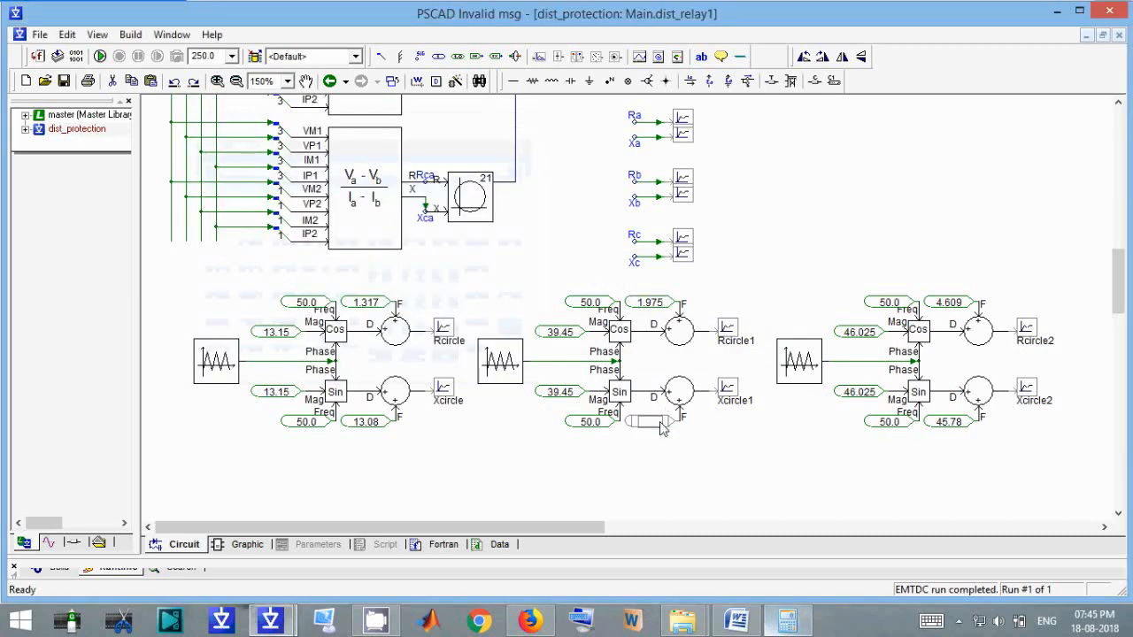
{"action": "left_click_drag", "start_coordinate": [749, 431], "coordinate": [701, 431]}
{"action": "type", "text": "19.62"}
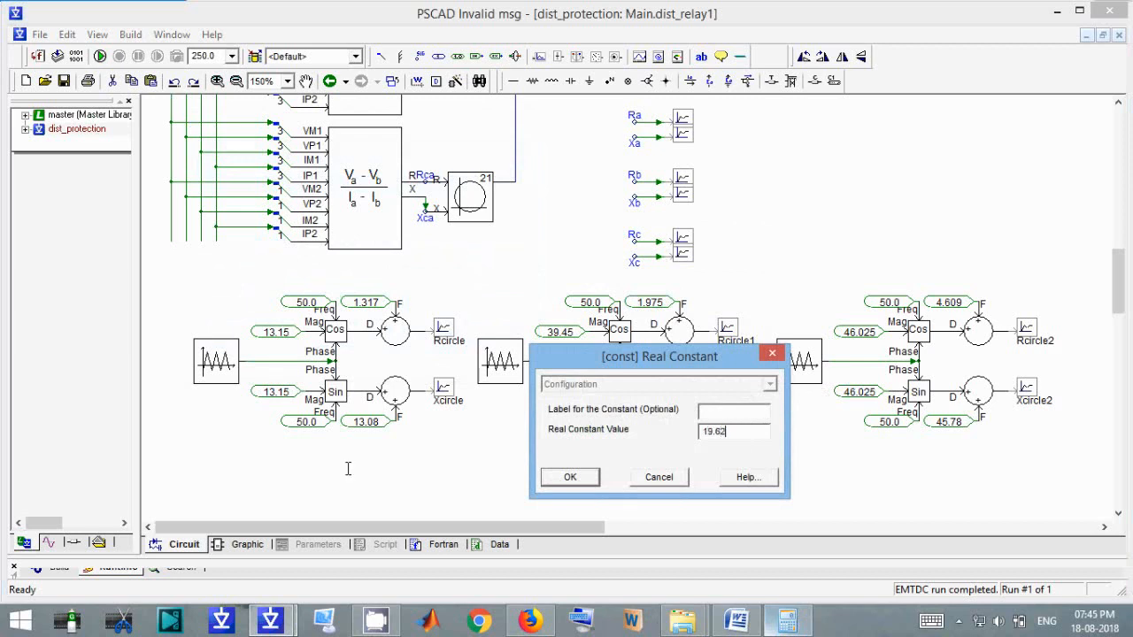
{"action": "key", "text": "Return"}
- Divide 39.45 by 2 in the Calculator and set the Rcircle1 cosine generator's magnitude constant in PSCAD to 19.725
{"action": "left_click", "coordinate": [787, 619]}
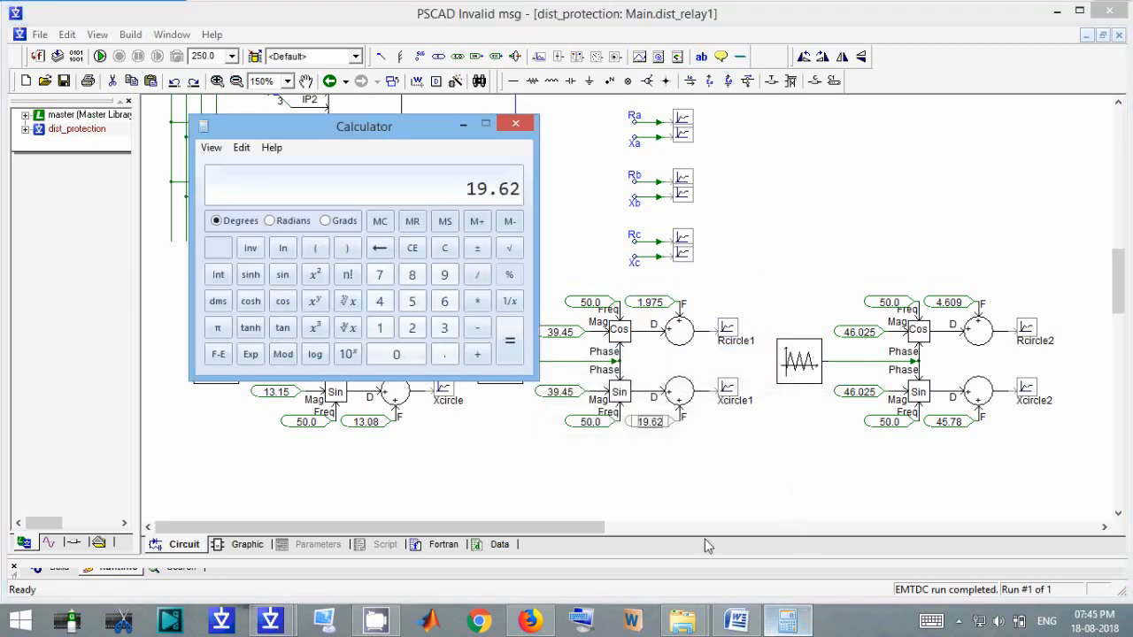
{"action": "type", "text": "39.45/2"}
{"action": "key", "text": "Return"}
{"action": "left_click", "coordinate": [463, 124]}
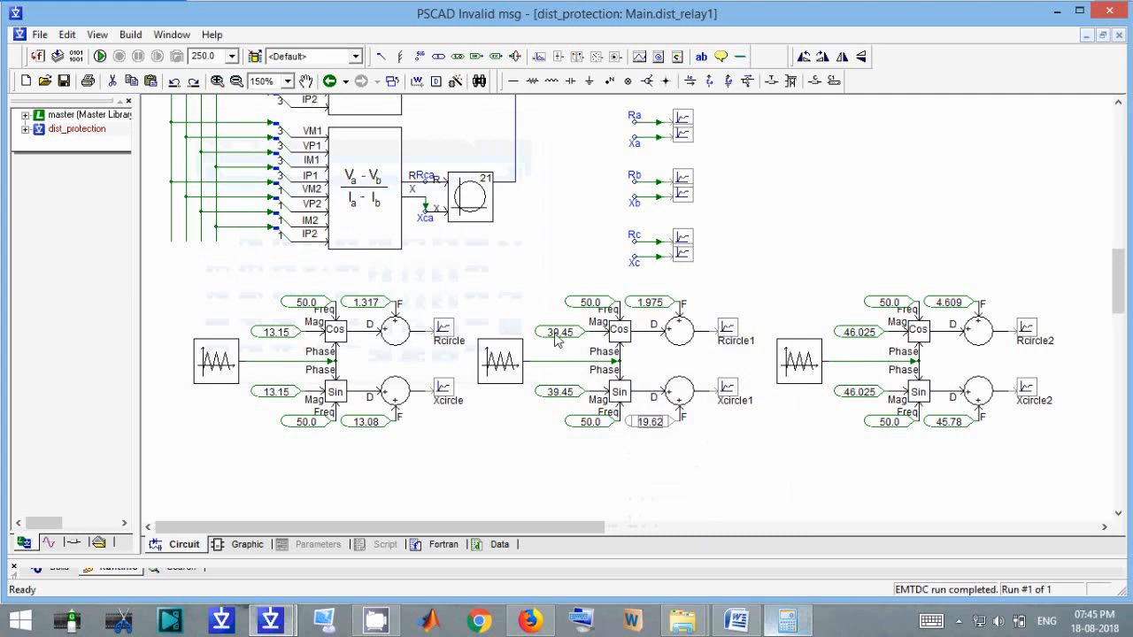
{"action": "double_click", "coordinate": [555, 334]}
{"action": "double_click", "coordinate": [654, 348]}
{"action": "type", "text": "19.725"}
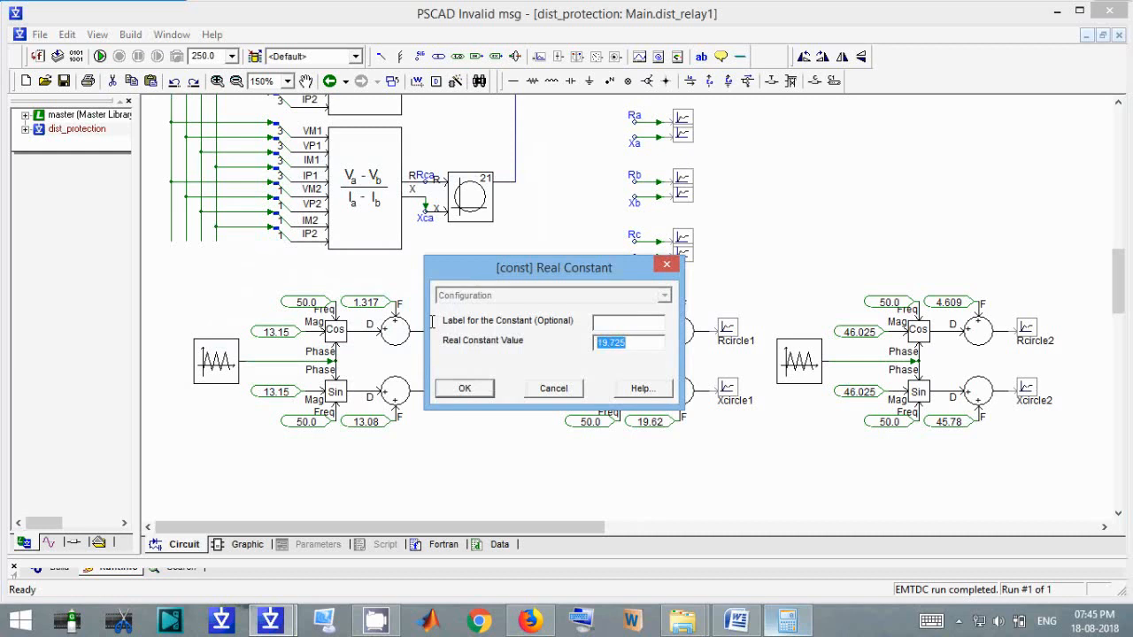
{"action": "key", "text": "Return"}
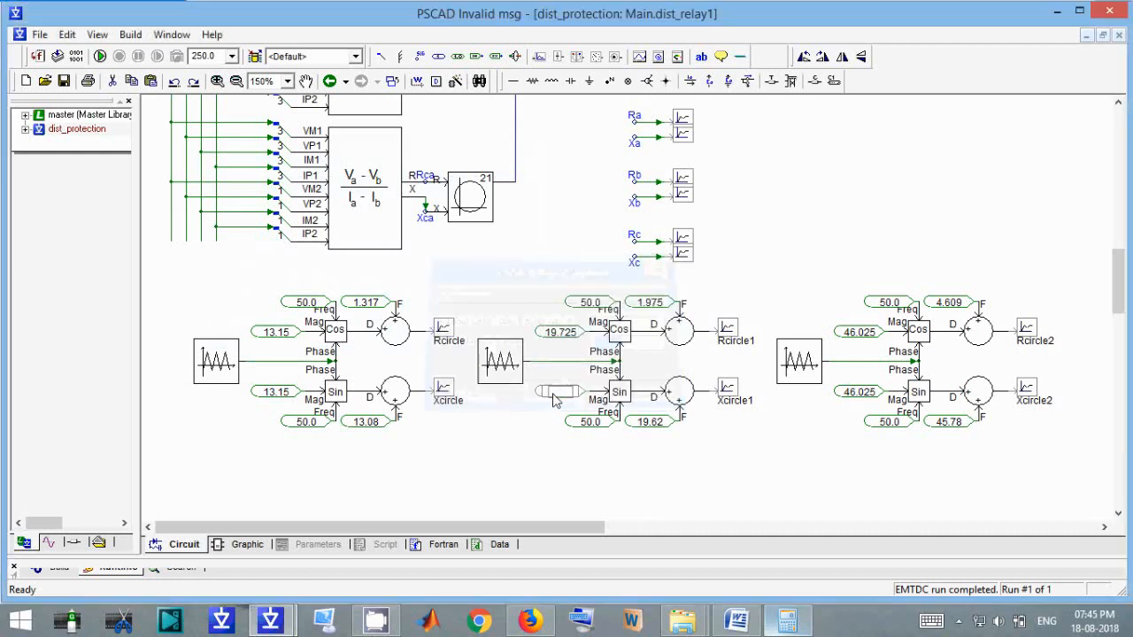
- Set the magnitude constant of the Xcircle1 sine generator to 19.725
{"action": "double_click", "coordinate": [557, 395]}
{"action": "double_click", "coordinate": [626, 408]}
{"action": "type", "text": "19.725"}
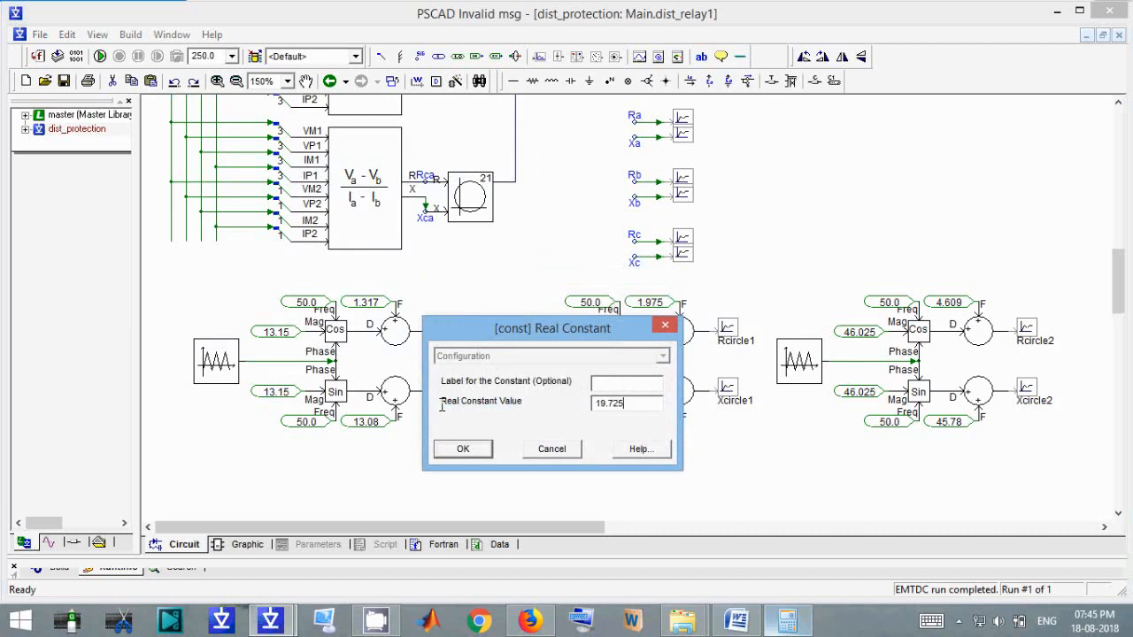
{"action": "key", "text": "Return"}
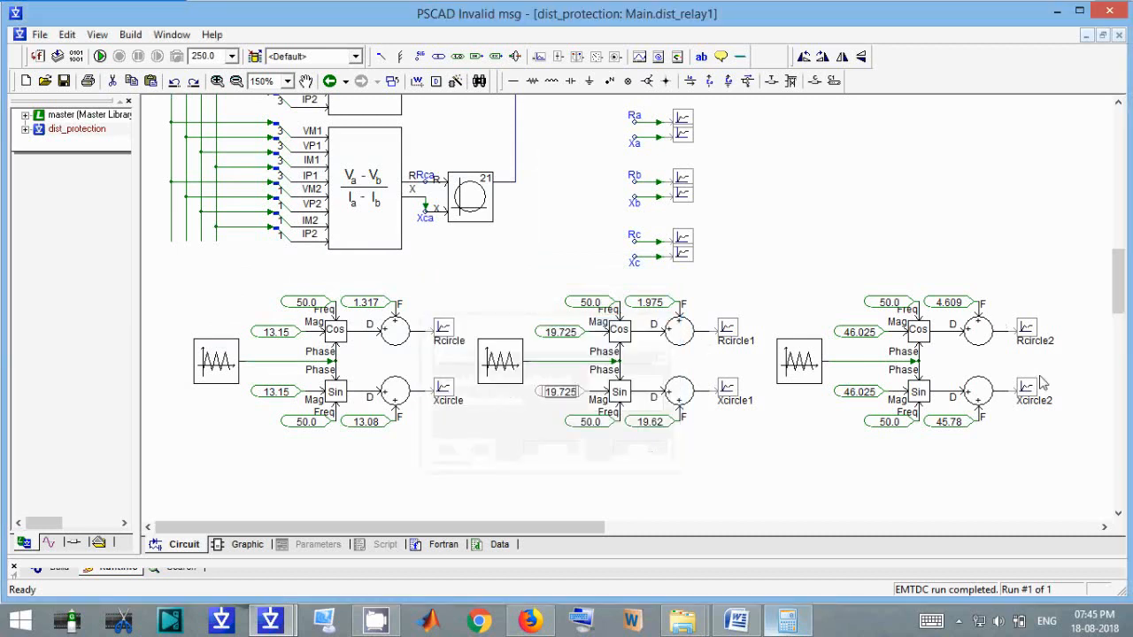
- Divide 4.609 by 2 in the Calculator and set the Rcircle2 offset constant in PSCAD to 2.304
{"action": "left_click", "coordinate": [783, 623]}
{"action": "type", "text": "4.609/2"}
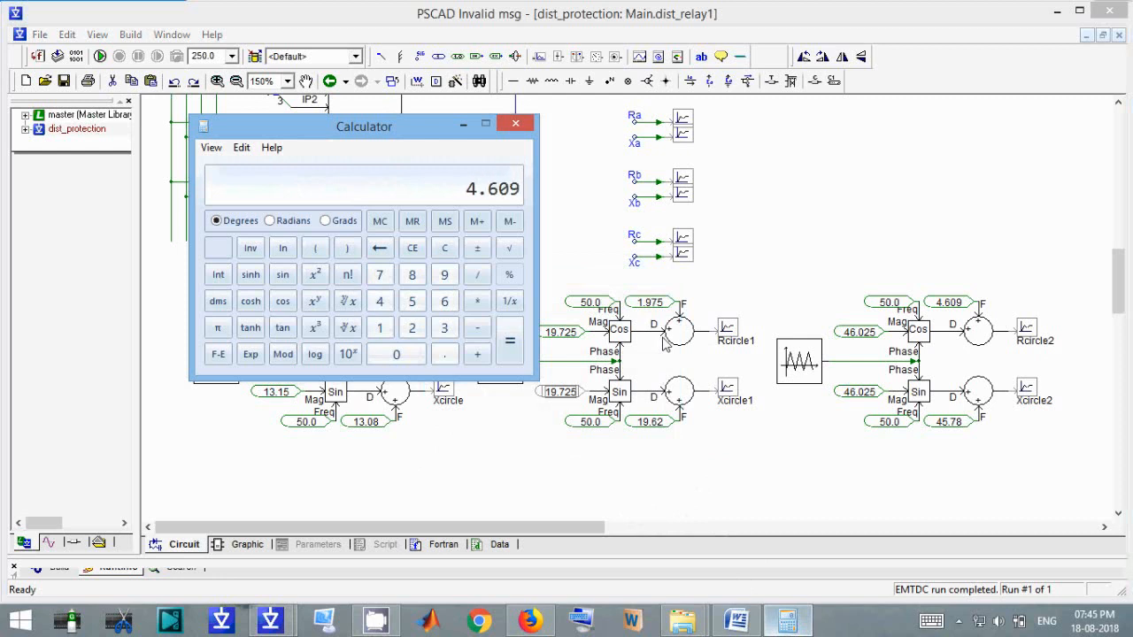
{"action": "key", "text": "Return"}
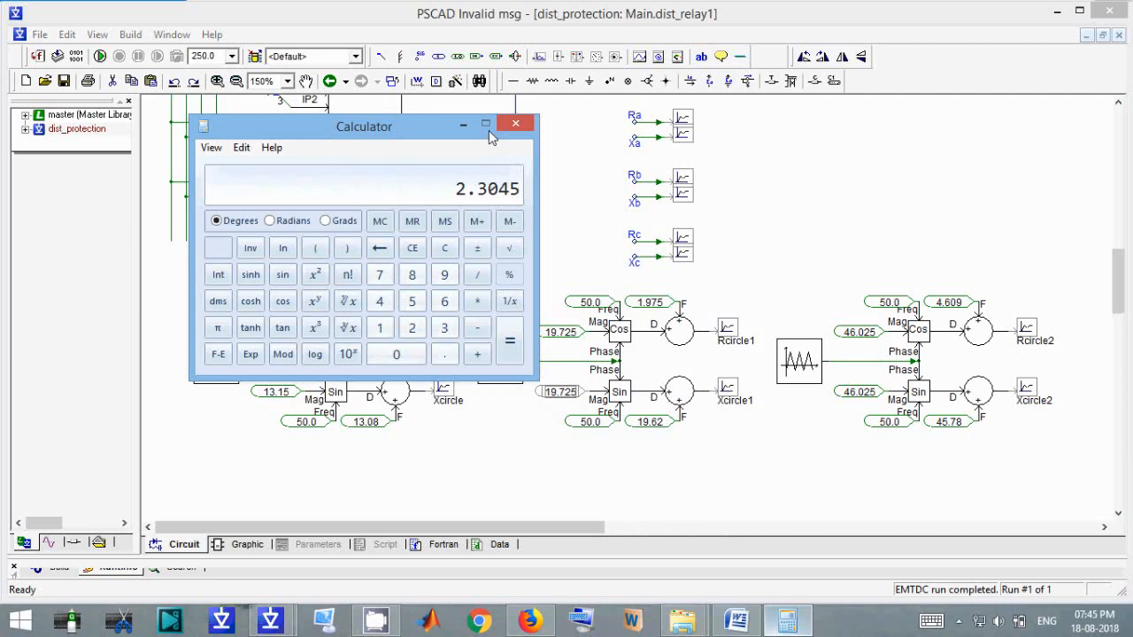
{"action": "double_click", "coordinate": [948, 304]}
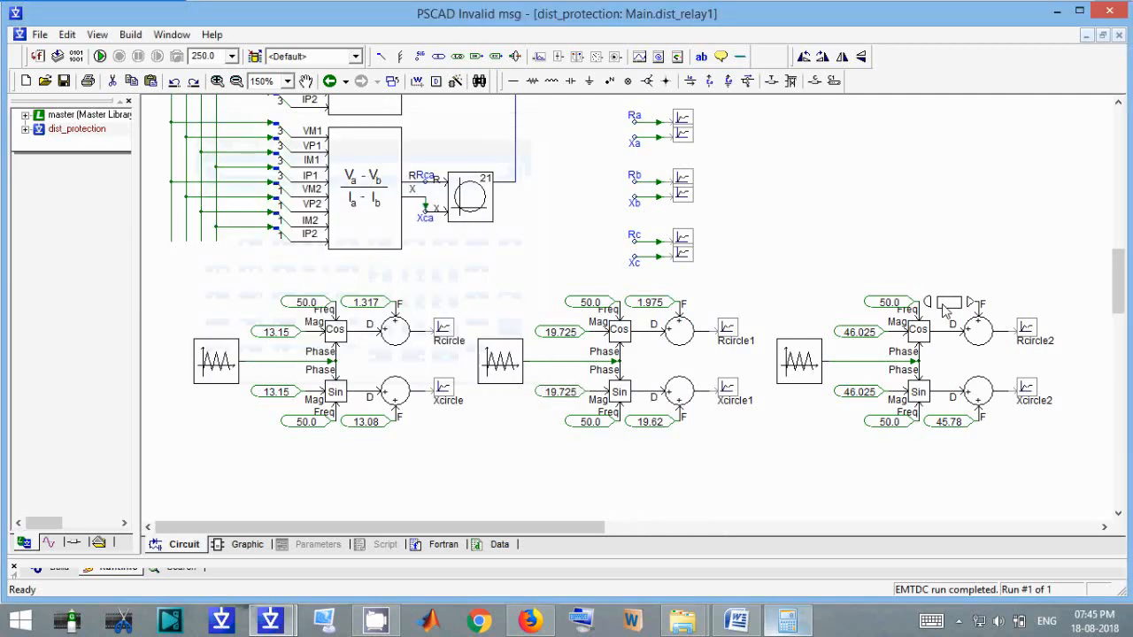
{"action": "double_click", "coordinate": [1018, 312]}
{"action": "type", "text": "2.304"}
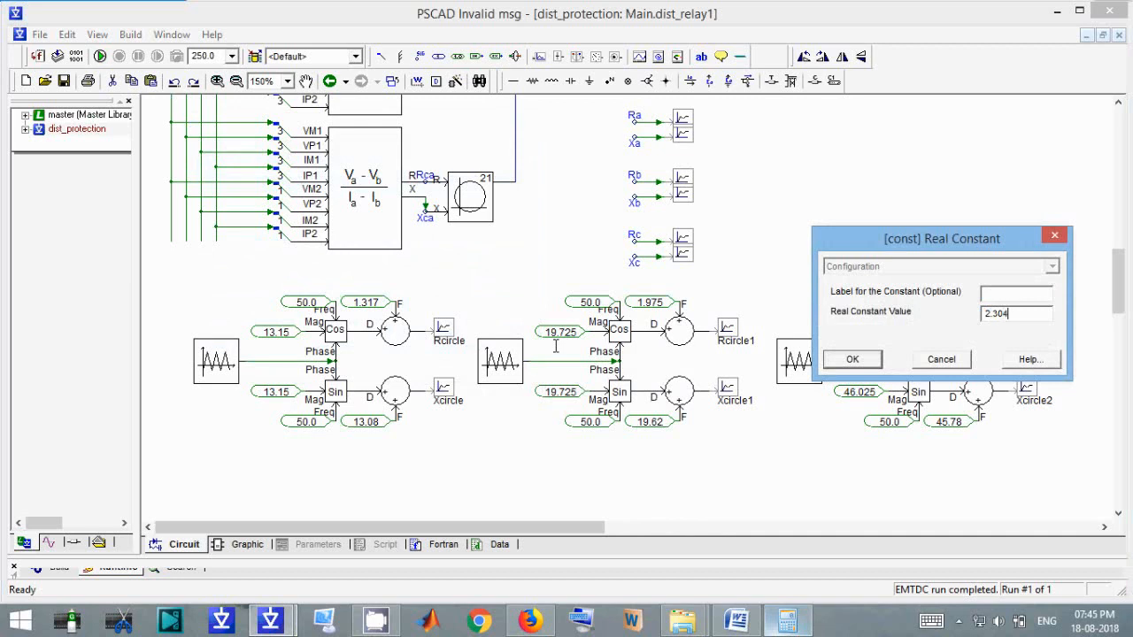
{"action": "key", "text": "Return"}
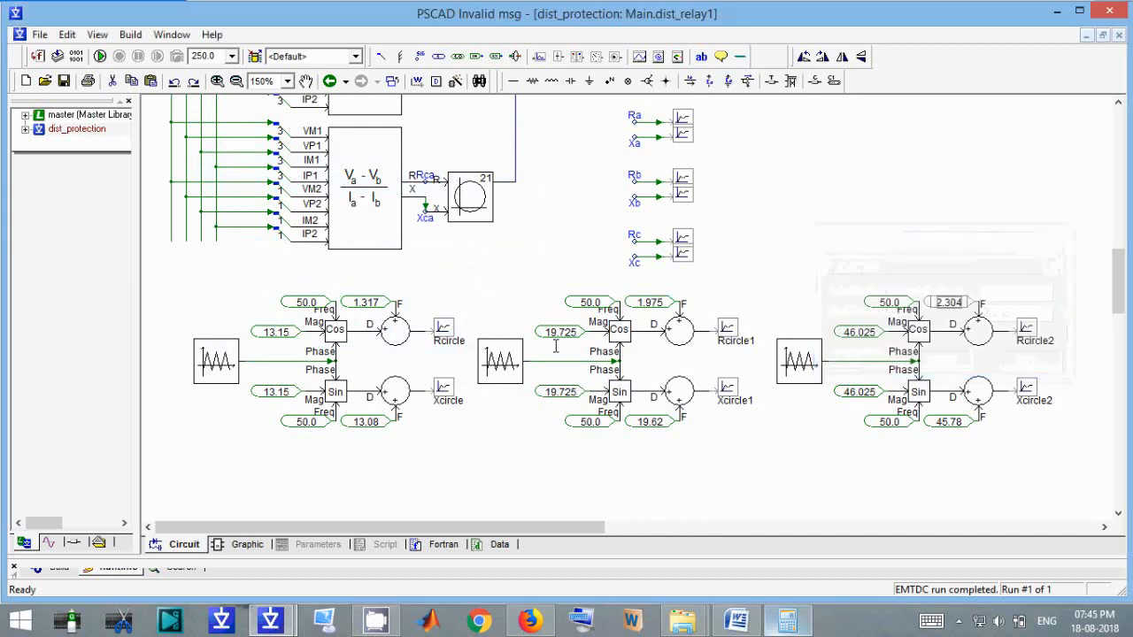
- Divide 45.78 by 2 in the Calculator and set the Xcircle2 offset constant in PSCAD to 22.89
{"action": "left_click", "coordinate": [788, 622]}
{"action": "type", "text": "45.78"}
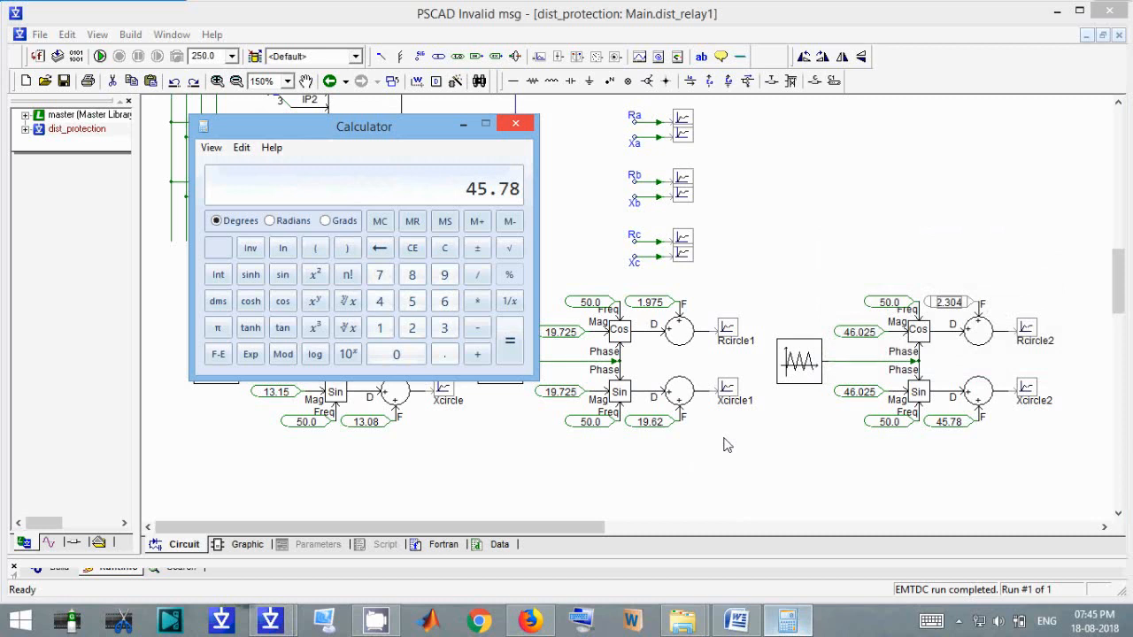
{"action": "type", "text": "/2"}
{"action": "key", "text": "Return"}
{"action": "double_click", "coordinate": [951, 423]}
{"action": "double_click", "coordinate": [1025, 430]}
{"action": "type", "text": "22.89"}
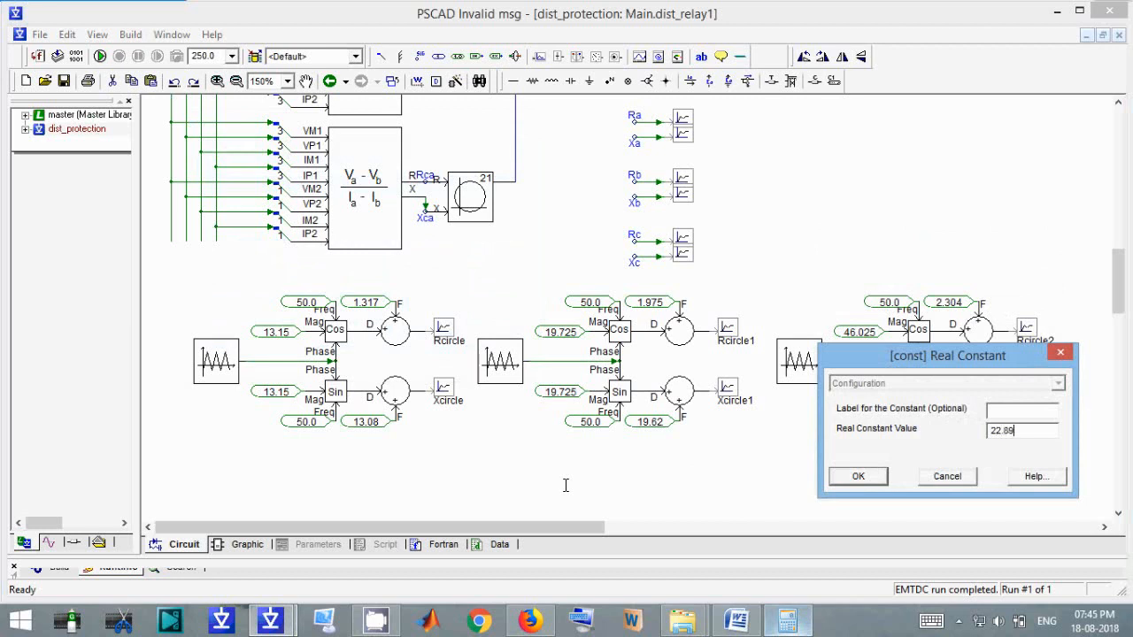
{"action": "key", "text": "Return"}
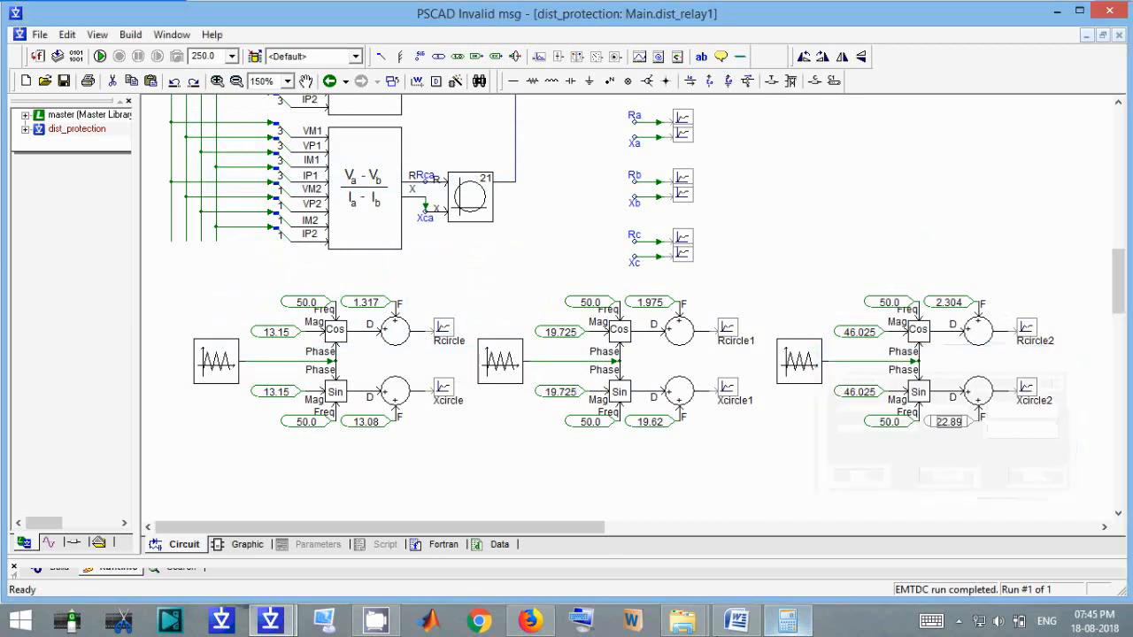
- Divide 46.025 by 2 in the Calculator and set the Rcircle2 cosine generator's magnitude constant in PSCAD to 23.0125
{"action": "left_click", "coordinate": [795, 616]}
{"action": "type", "text": "46.025 / 2"}
{"action": "key", "text": "Return"}
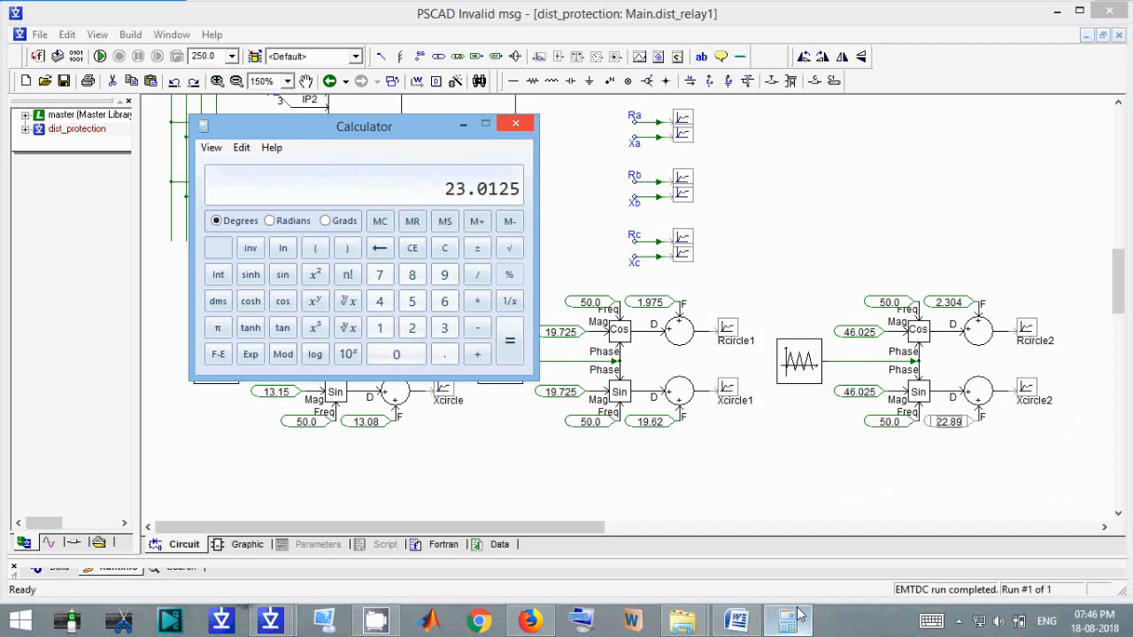
{"action": "left_click", "coordinate": [854, 343]}
{"action": "double_click", "coordinate": [854, 342]}
{"action": "double_click", "coordinate": [932, 345]}
{"action": "type", "text": "22"}
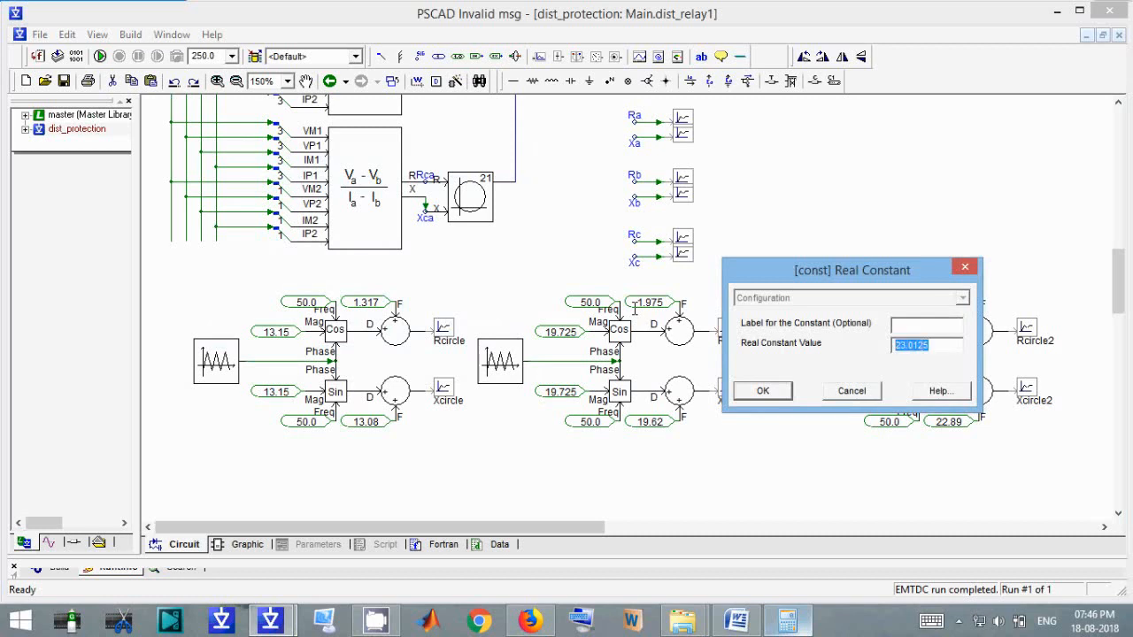
{"action": "key", "text": "Return"}
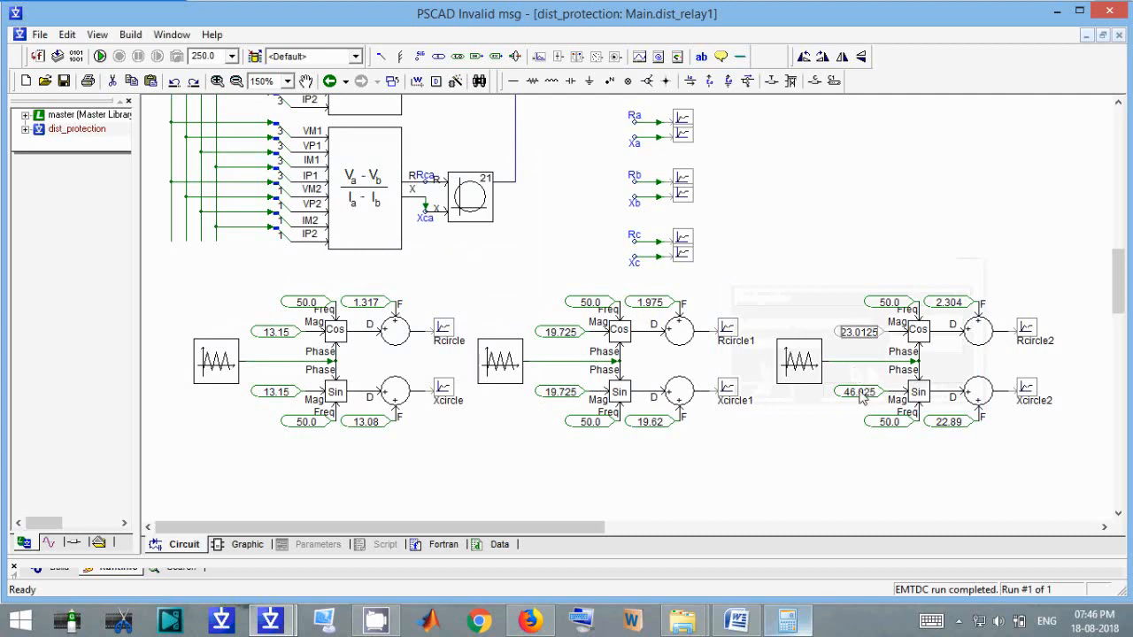
- Set the magnitude constant of the Xcircle2 sine generator to 23.0125
{"action": "double_click", "coordinate": [860, 395]}
{"action": "double_click", "coordinate": [945, 400]}
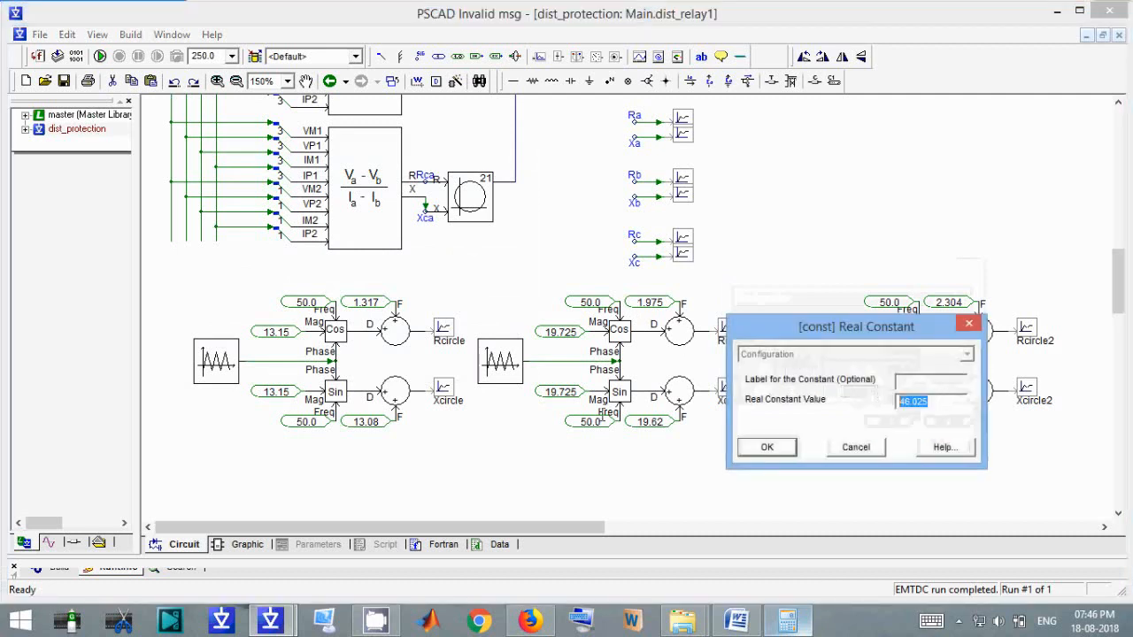
{"action": "type", "text": "23.0125"}
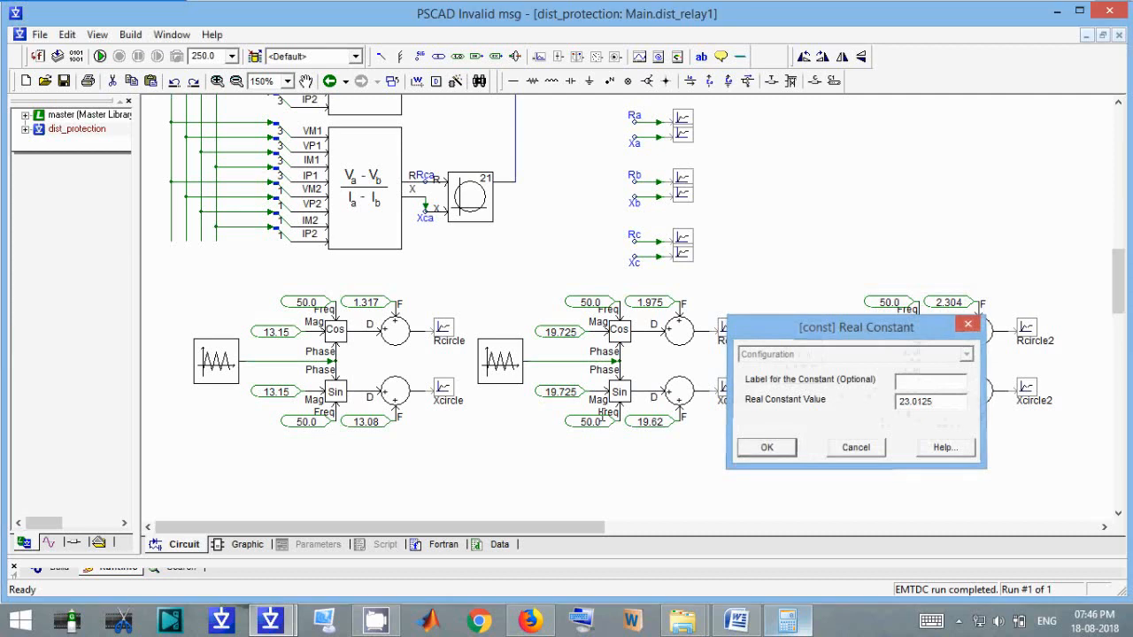
{"action": "key", "text": "Return"}
- Set the circle radius of the Mho Circle block fed by Ra and Xa to 23.0125
{"action": "scroll", "coordinate": [580, 265], "scroll_direction": "up", "scroll_amount": 10}
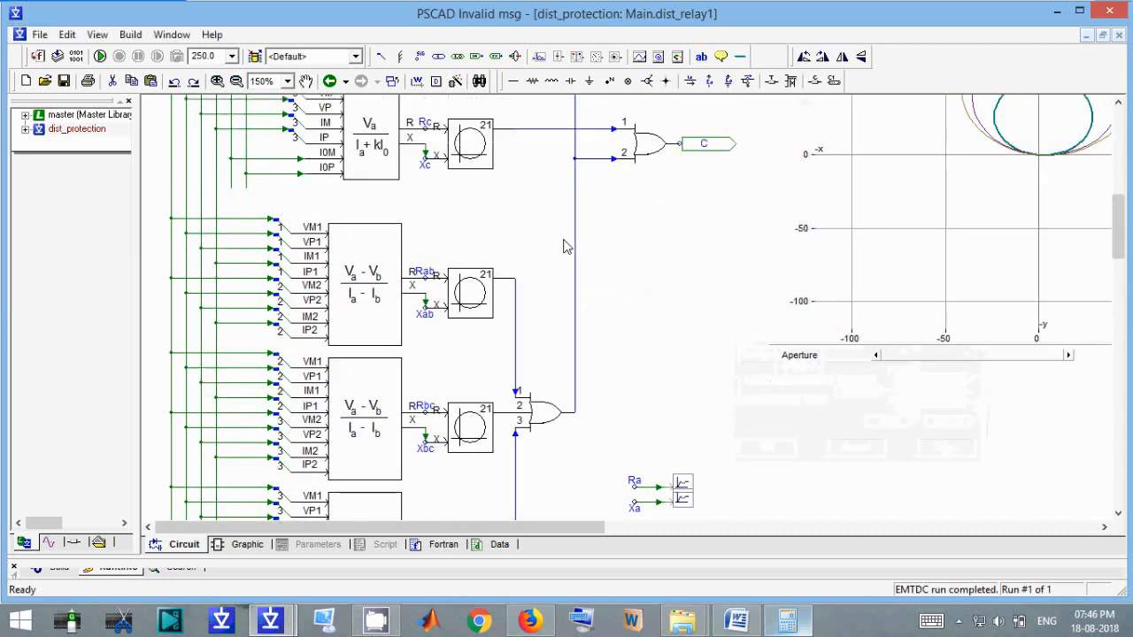
{"action": "double_click", "coordinate": [453, 433]}
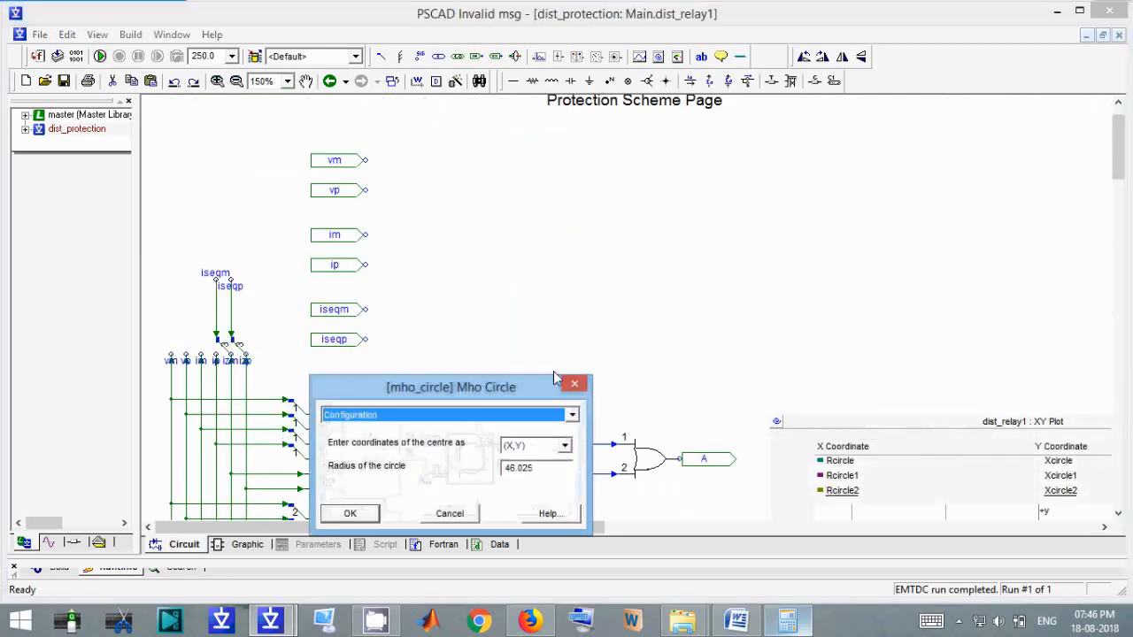
{"action": "left_click", "coordinate": [553, 470]}
{"action": "double_click", "coordinate": [554, 470]}
{"action": "type", "text": "23.0125"}
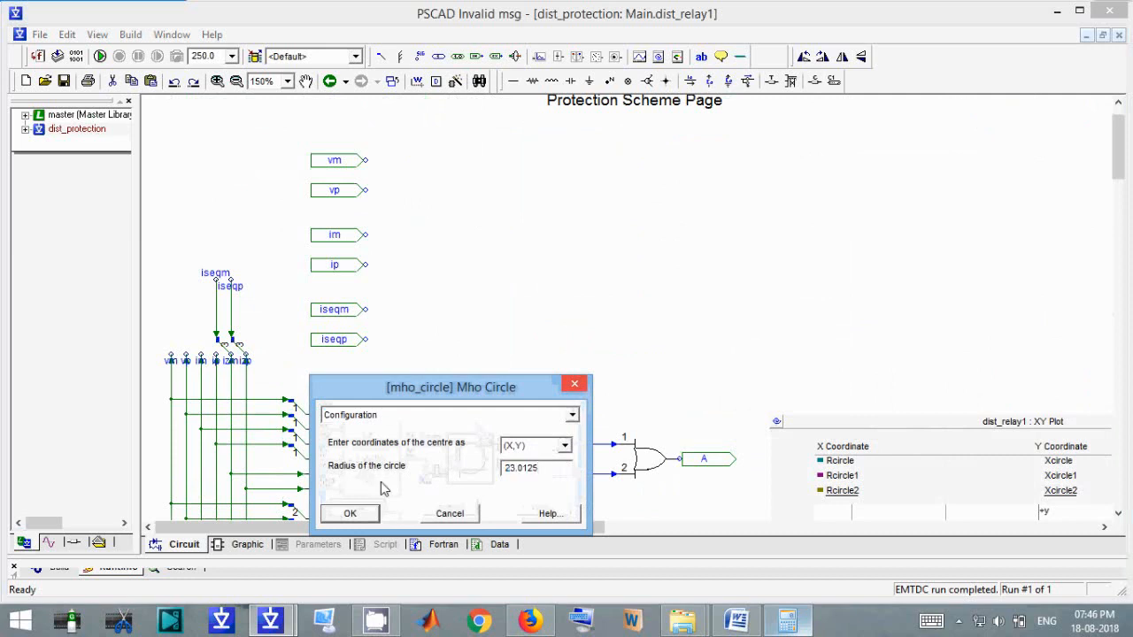
{"action": "left_click", "coordinate": [351, 514]}
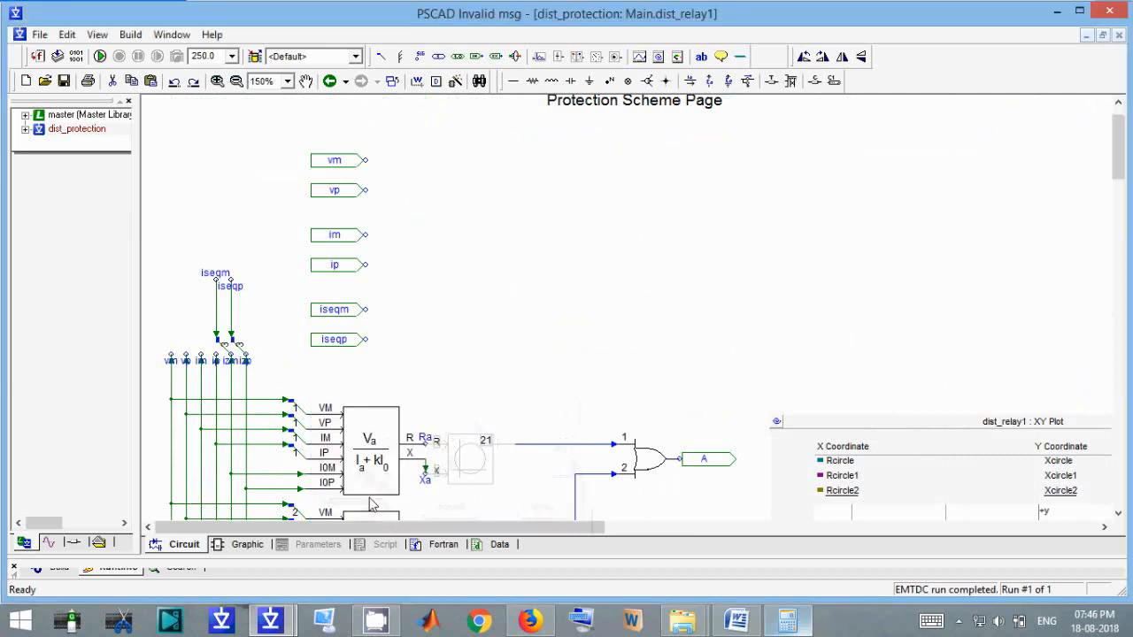
- Delete the old Mho Circle blocks connected to Rb/Xb and Rc/Xc
{"action": "scroll", "coordinate": [471, 342], "scroll_direction": "down", "scroll_amount": 10}
{"action": "scroll", "coordinate": [469, 337], "scroll_direction": "up", "scroll_amount": 15}
{"action": "scroll", "coordinate": [472, 341], "scroll_direction": "down", "scroll_amount": 5}
{"action": "scroll", "coordinate": [471, 340], "scroll_direction": "down", "scroll_amount": 3}
{"action": "left_click", "coordinate": [475, 292]}
{"action": "key", "text": "Delete"}
{"action": "left_click", "coordinate": [484, 395]}
{"action": "key", "text": "Delete"}
- Delete the three phase-to-phase Mho Circle blocks connected to Rab/Xab, Rbc/Xbc and Rca/Xca
{"action": "scroll", "coordinate": [483, 395], "scroll_direction": "down", "scroll_amount": 6}
{"action": "left_click", "coordinate": [466, 214]}
{"action": "key", "text": "Delete"}
{"action": "left_click", "coordinate": [475, 329]}
{"action": "key", "text": "Delete"}
{"action": "left_click", "coordinate": [473, 475]}
{"action": "key", "text": "Delete"}
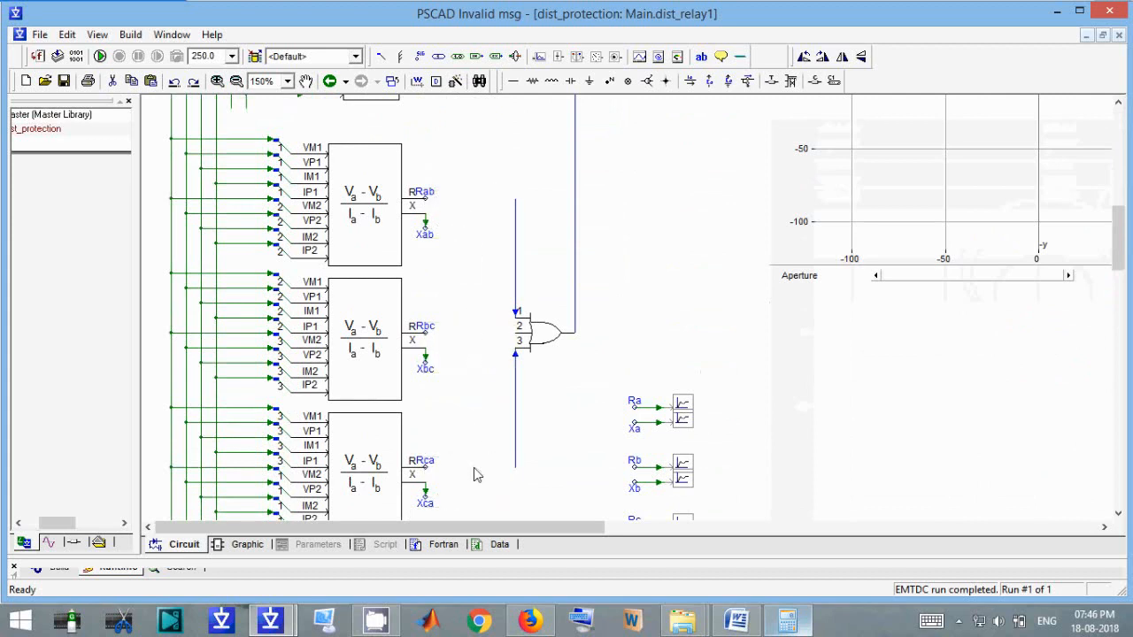
- Paste the updated Mho Circle block between Rb/Xb and OR gate B and between Rc/Xc and OR gate C
{"action": "scroll", "coordinate": [458, 308], "scroll_direction": "up", "scroll_amount": 6}
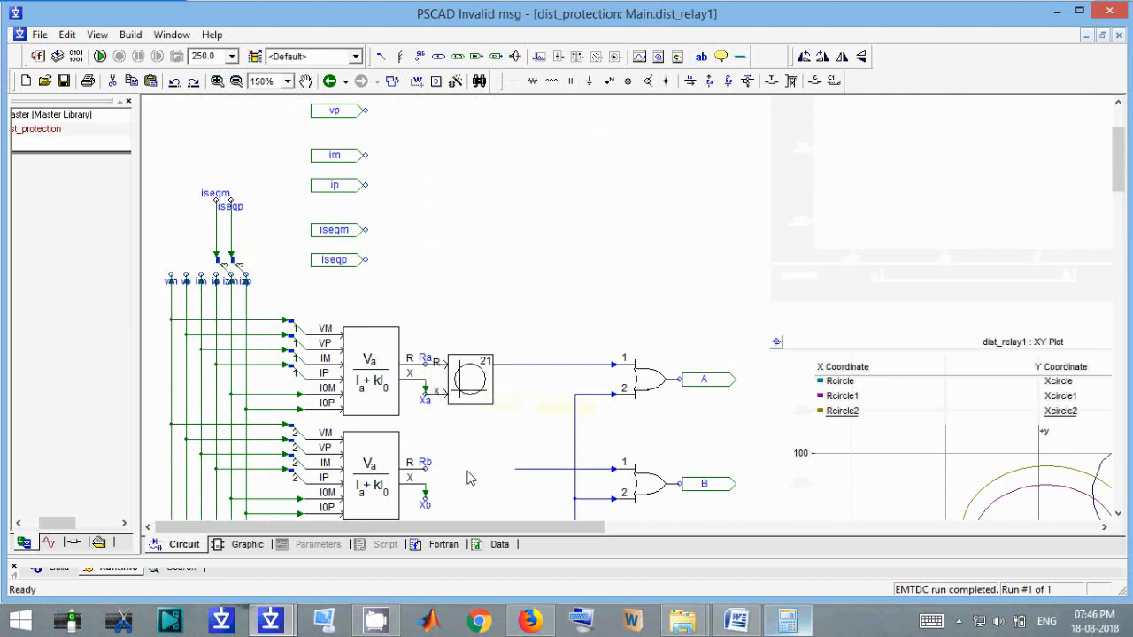
{"action": "key", "text": "ctrl+v"}
{"action": "left_click_drag", "start_coordinate": [468, 477], "coordinate": [468, 489]}
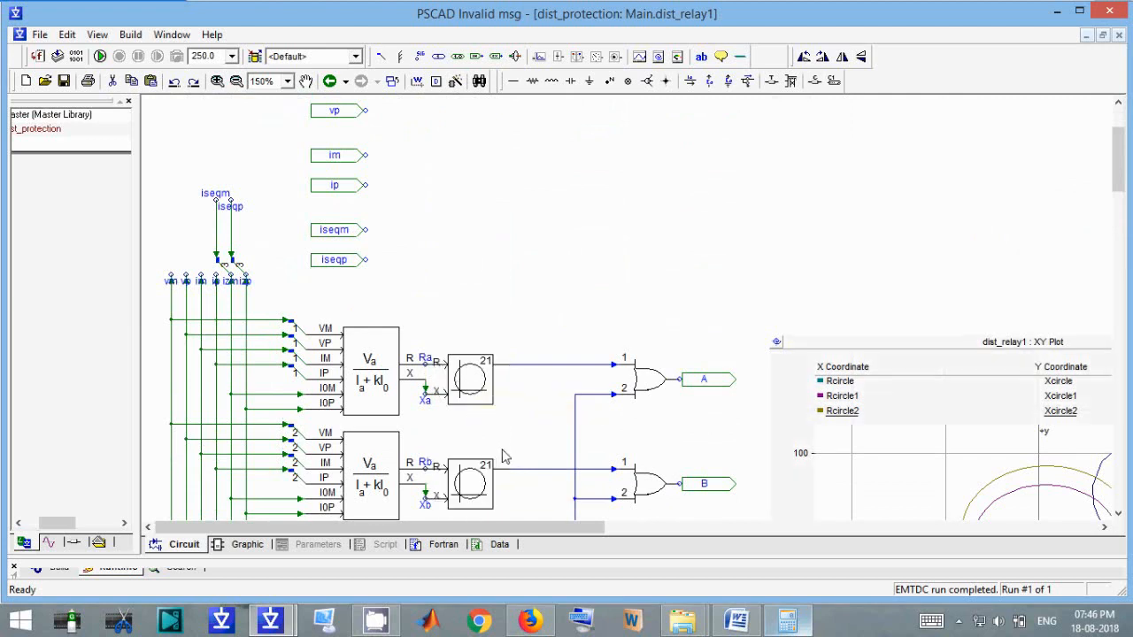
{"action": "scroll", "coordinate": [501, 456], "scroll_direction": "down", "scroll_amount": 5}
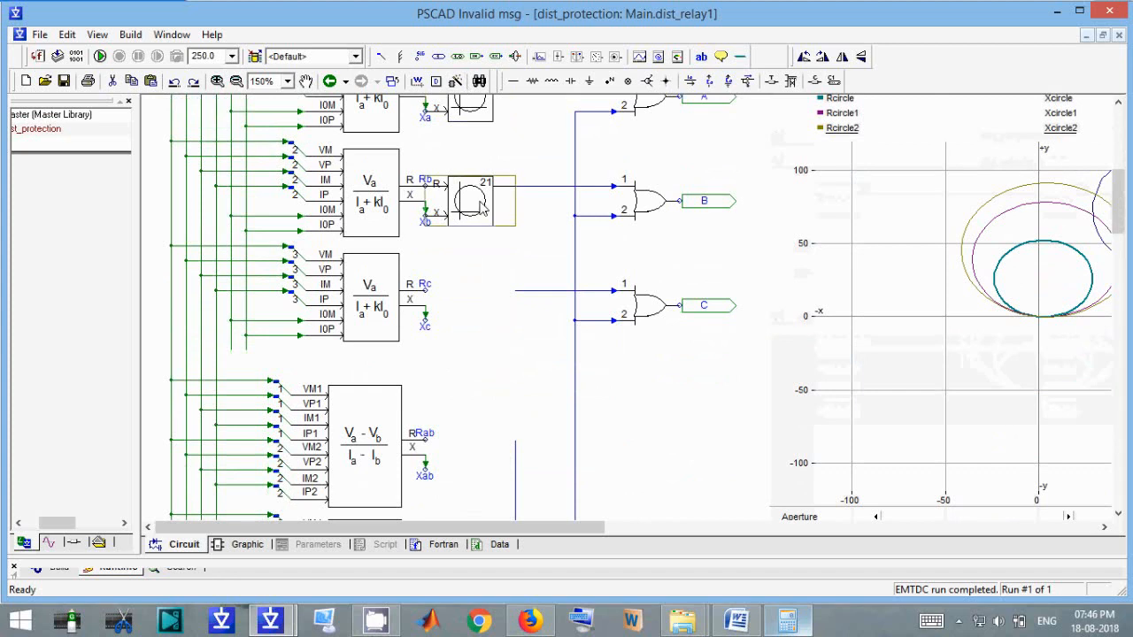
{"action": "double_click", "coordinate": [480, 206]}
{"action": "left_click", "coordinate": [603, 134]}
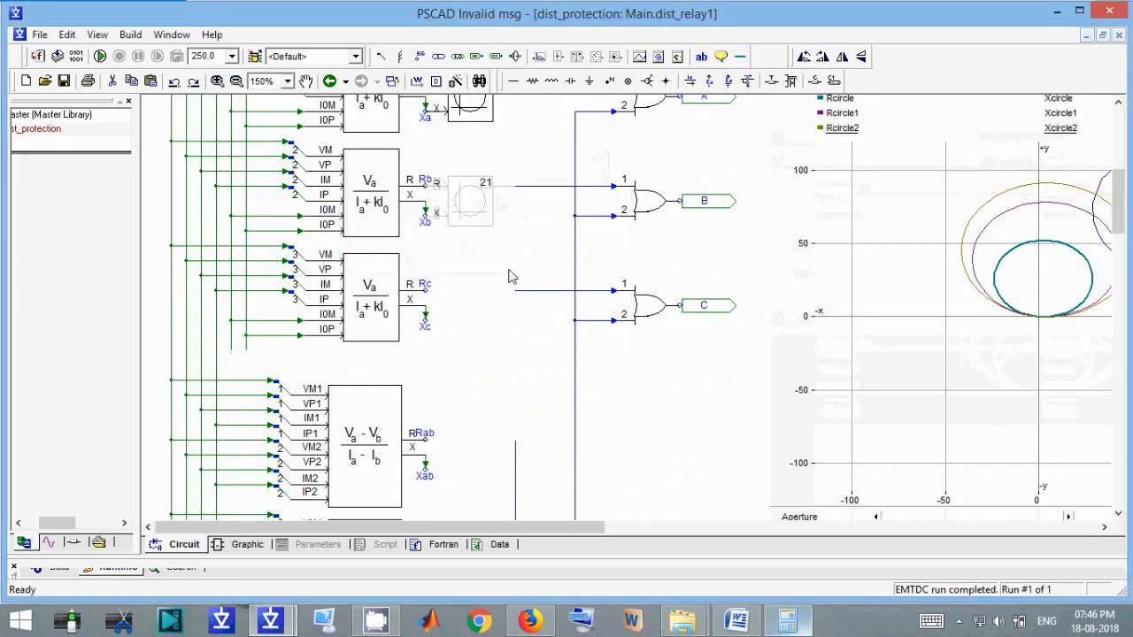
{"action": "key", "text": "ctrl+v"}
{"action": "left_click_drag", "start_coordinate": [471, 302], "coordinate": [471, 317]}
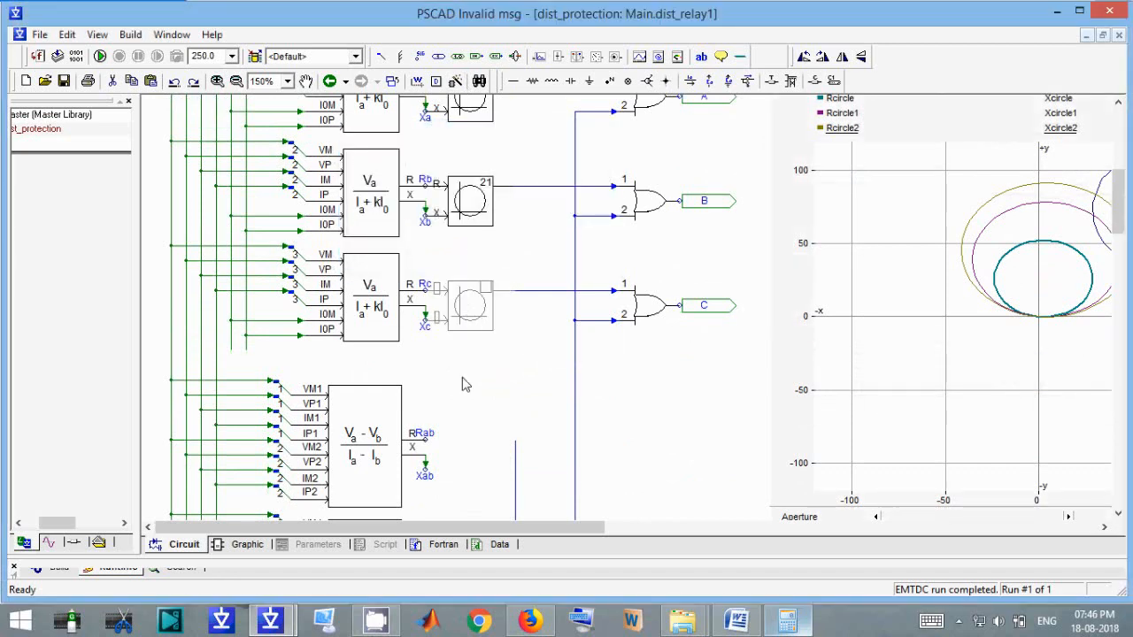
- Paste the updated Mho Circle block at the Rab/Xab, Rbc/Xbc and Rca/Xca outputs, connecting each to the three-input OR gate
{"action": "scroll", "coordinate": [463, 420], "scroll_direction": "down", "scroll_amount": 1}
{"action": "key", "text": "ctrl+v"}
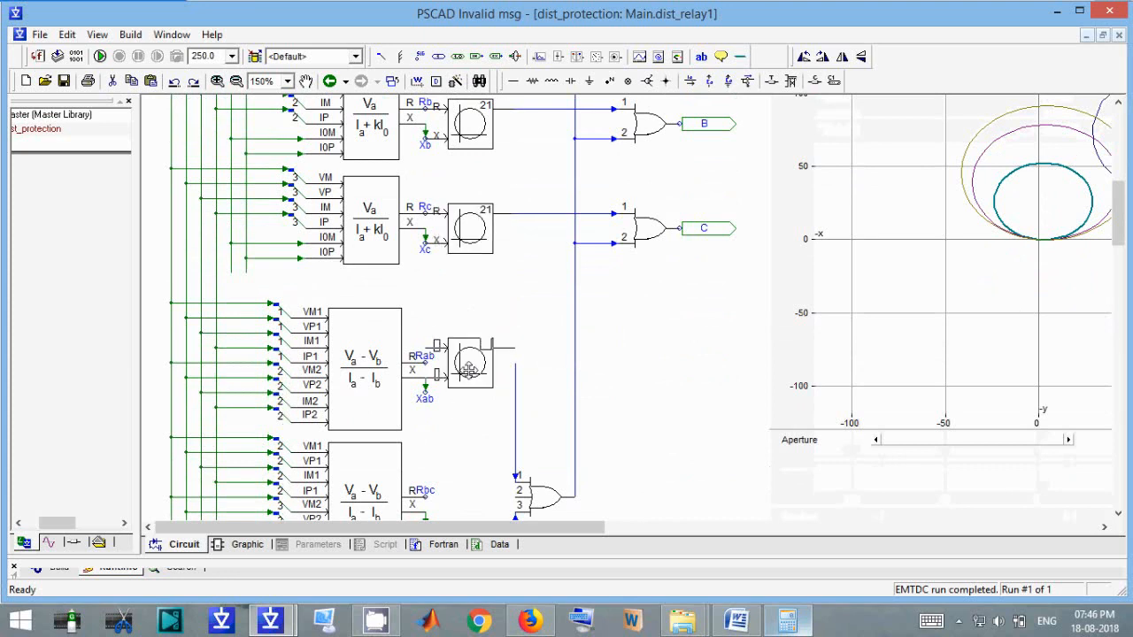
{"action": "left_click_drag", "start_coordinate": [472, 370], "coordinate": [471, 384]}
{"action": "left_click", "coordinate": [472, 493]}
{"action": "scroll", "coordinate": [471, 493], "scroll_direction": "down", "scroll_amount": 3}
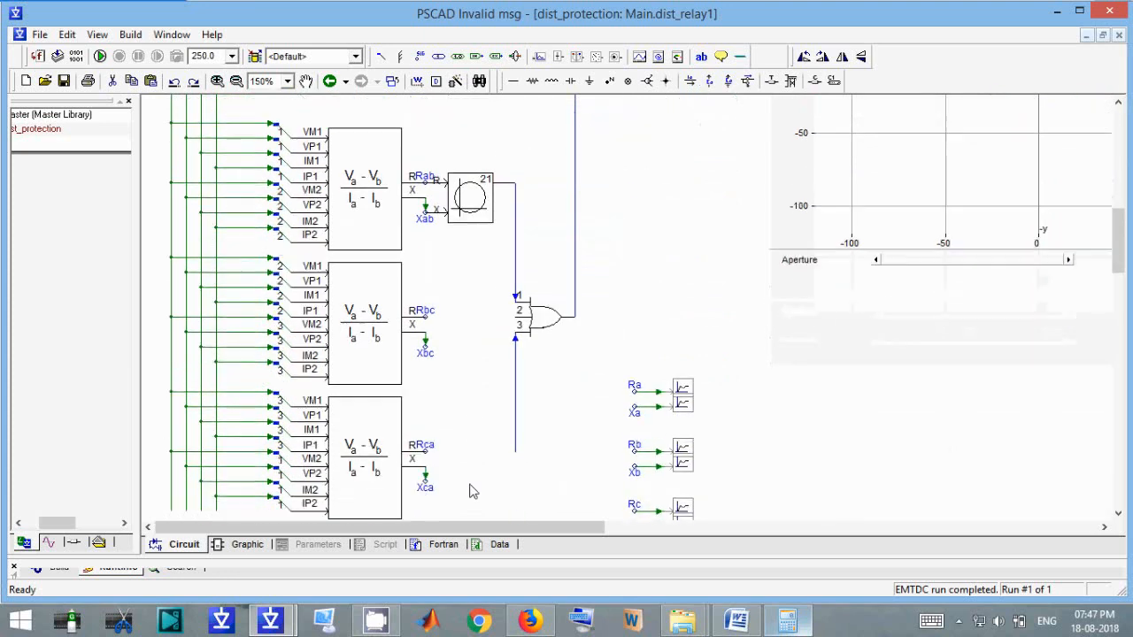
{"action": "key", "text": "ctrl+v"}
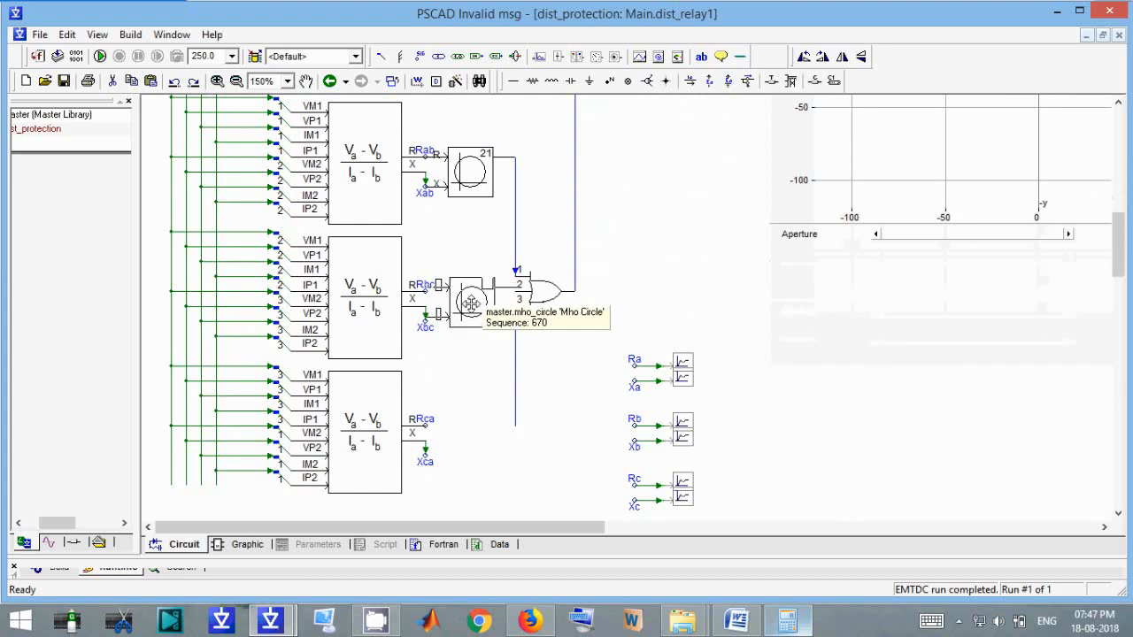
{"action": "left_click_drag", "start_coordinate": [472, 299], "coordinate": [471, 314]}
{"action": "key", "text": "ctrl+v"}
{"action": "left_click_drag", "start_coordinate": [478, 420], "coordinate": [478, 442]}
- Return to the Main page and check the fault time and duration in both Timed Fault Logic blocks
{"action": "double_click", "coordinate": [529, 502]}
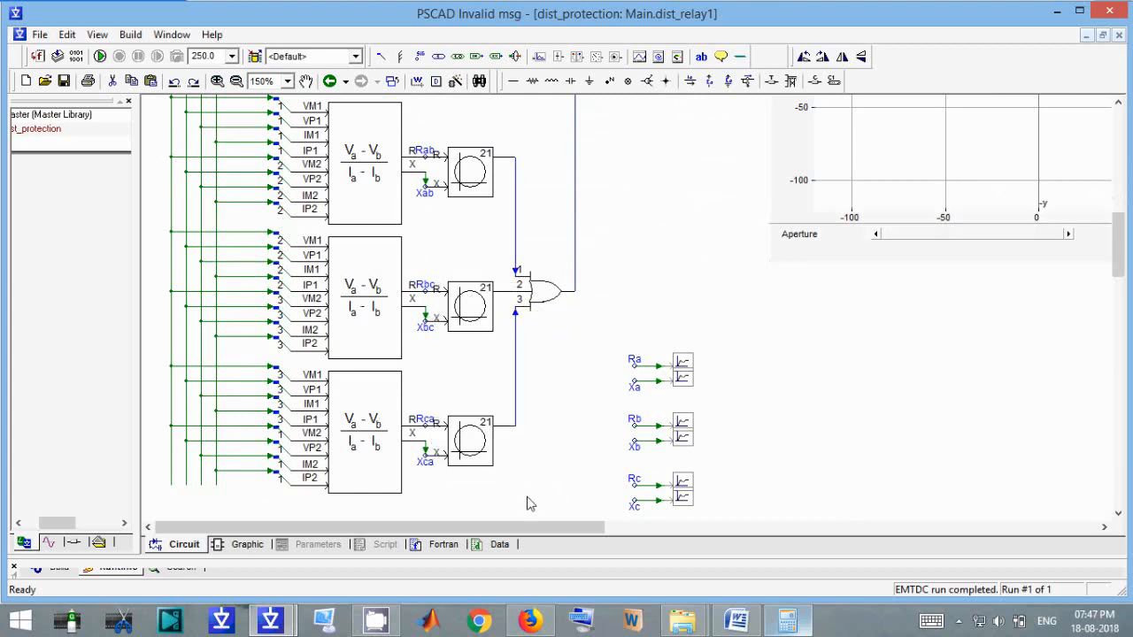
{"action": "scroll", "coordinate": [451, 389], "scroll_direction": "down", "scroll_amount": 5}
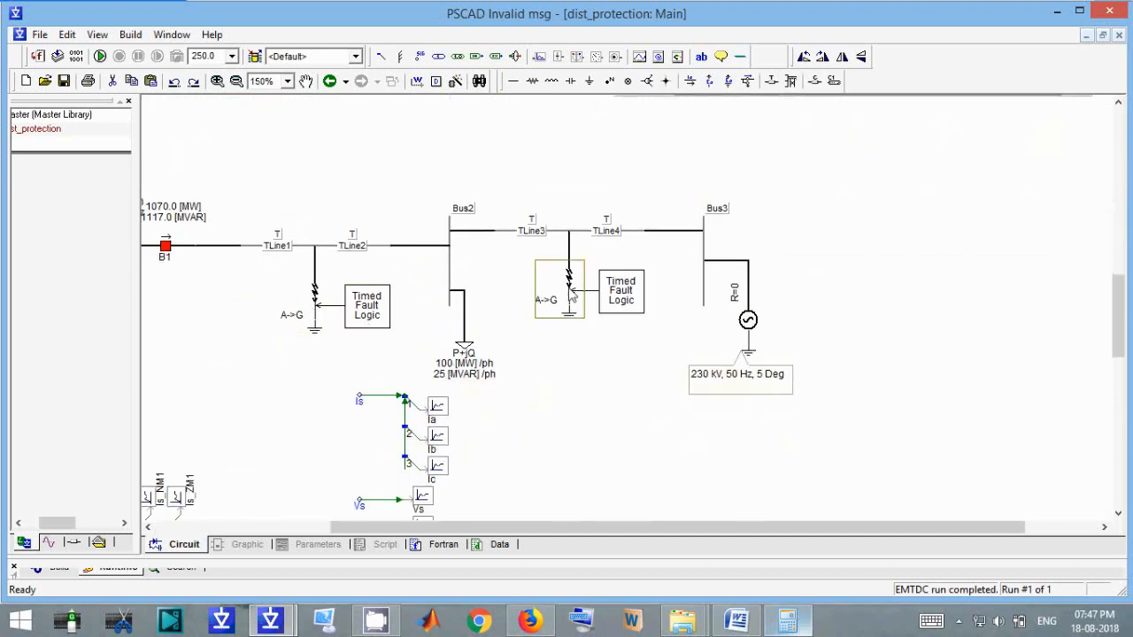
{"action": "double_click", "coordinate": [605, 292]}
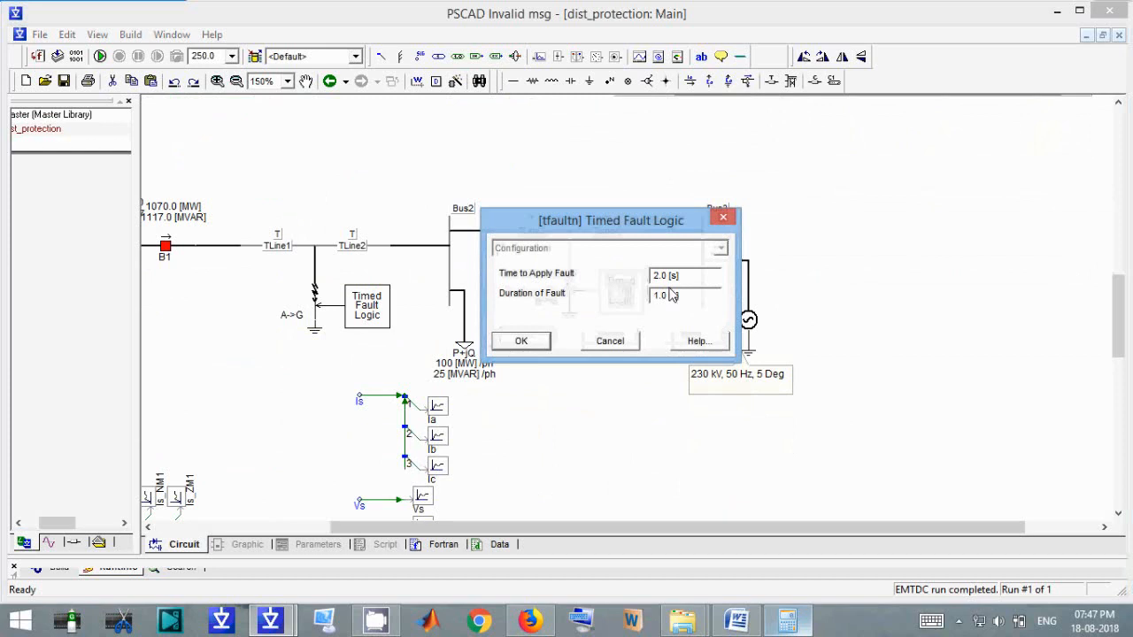
{"action": "key", "text": "Escape"}
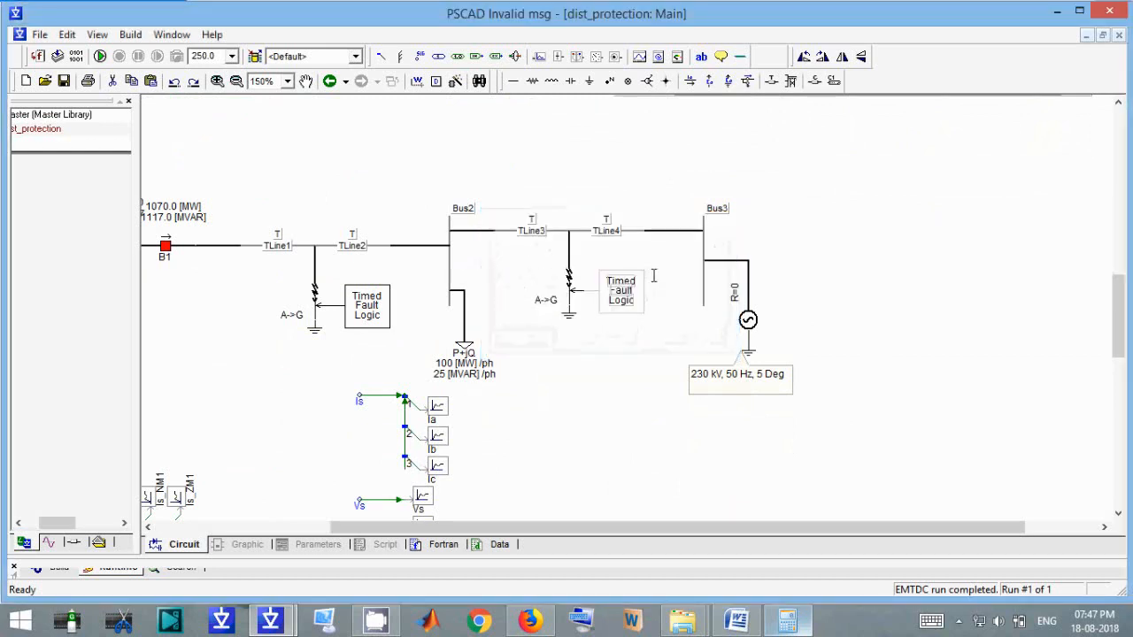
{"action": "double_click", "coordinate": [358, 305]}
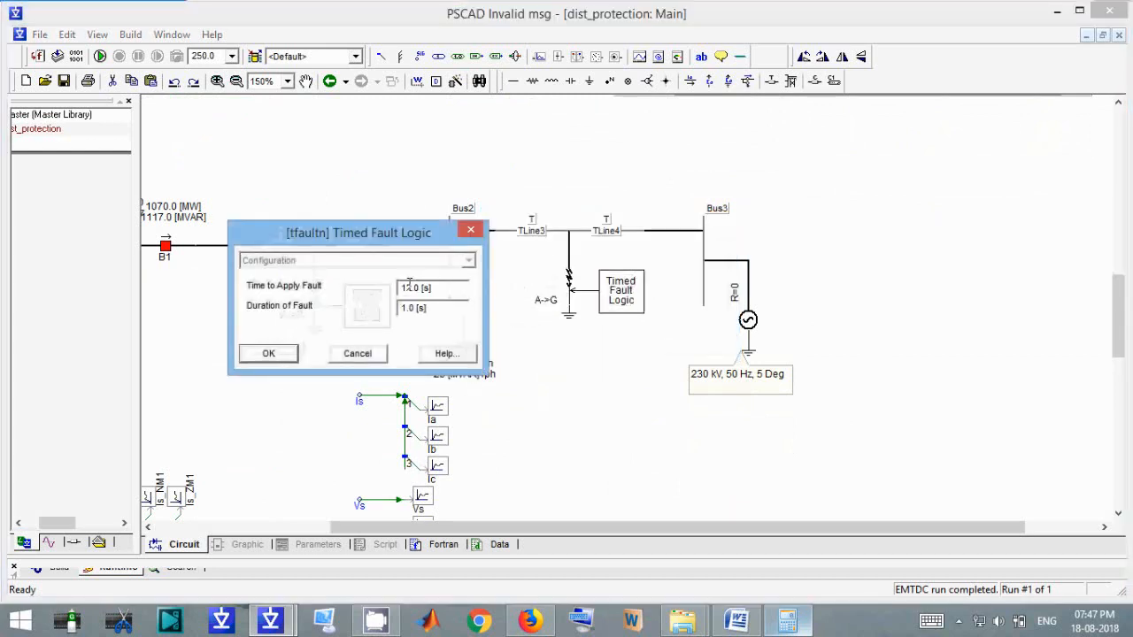
{"action": "key", "text": "Escape"}
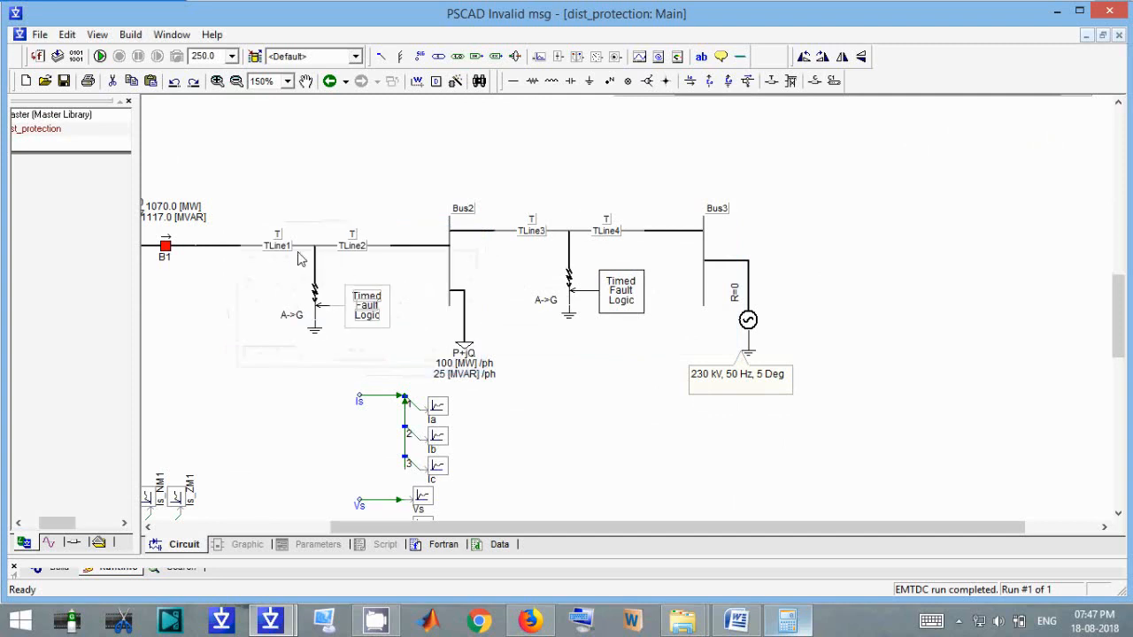
- Check the segment length and other settings in the TLine1 transmission line configuration
{"action": "double_click", "coordinate": [283, 250]}
{"action": "left_click", "coordinate": [215, 328]}
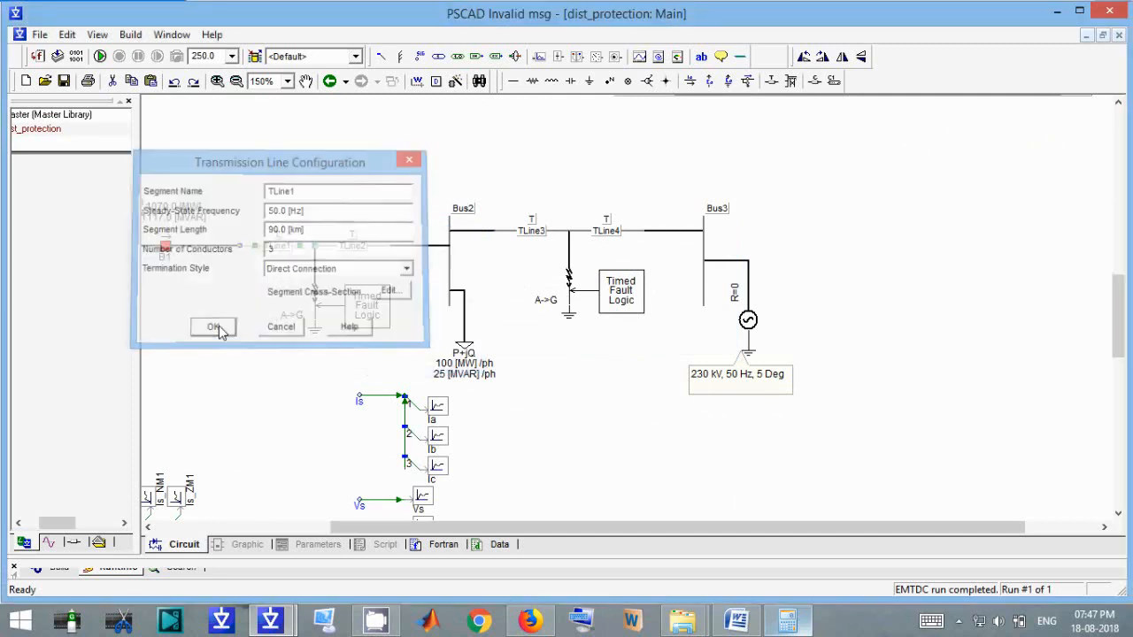
{"action": "left_click", "coordinate": [232, 332]}
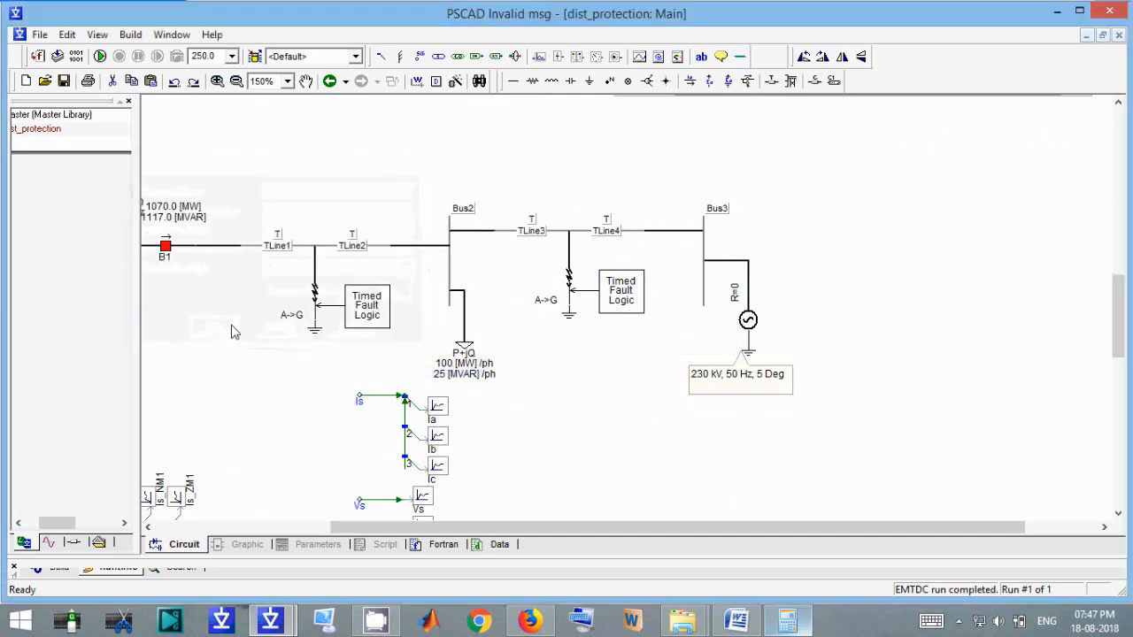
- Run the simulation and bring the Is and TripSignal graphs on the Main page into view
{"action": "left_click", "coordinate": [101, 58]}
{"action": "scroll", "coordinate": [333, 155], "scroll_direction": "up", "scroll_amount": 5}
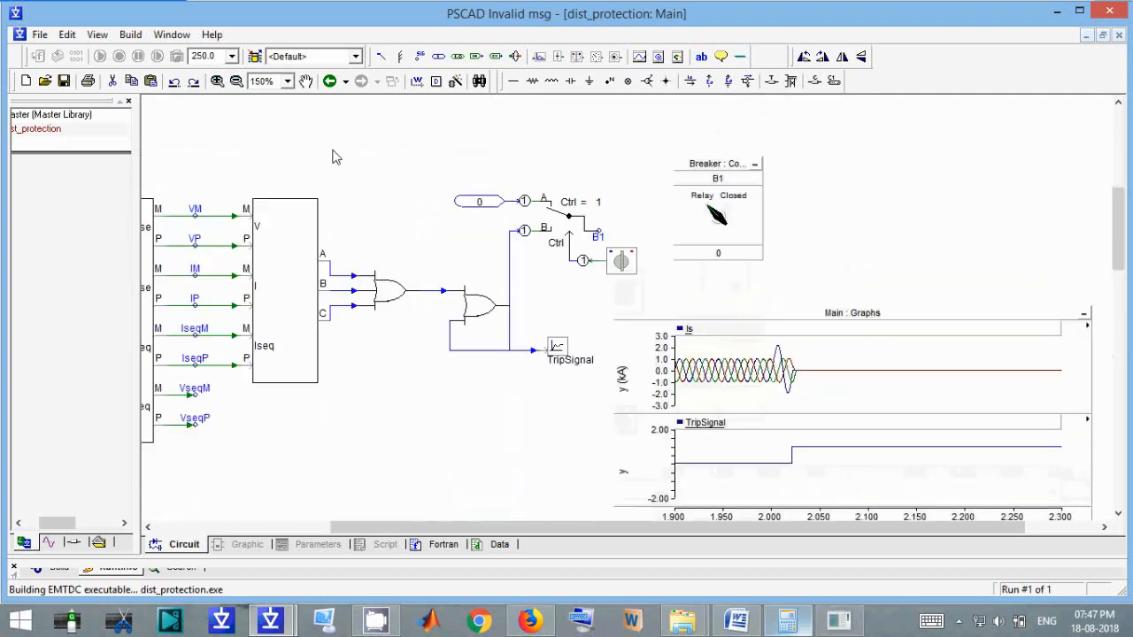
- Open dist_relay1 to examine the impedance trajectories against the Mho circles in the XY plot, enlarge its scale, and return to the Main page
{"action": "double_click", "coordinate": [277, 299]}
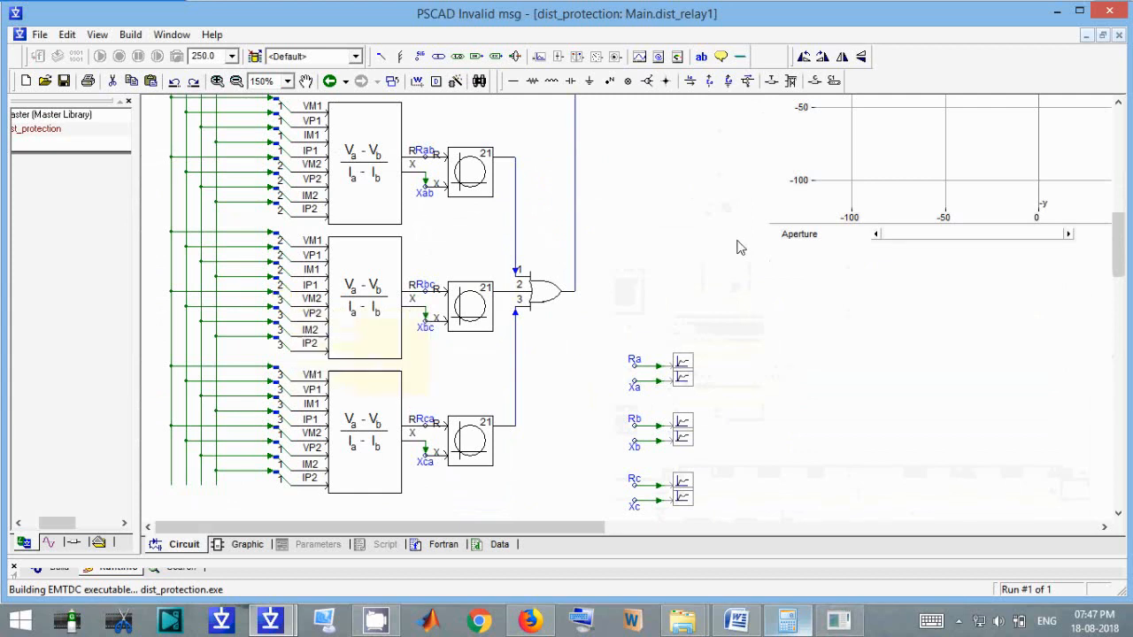
{"action": "left_click_drag", "start_coordinate": [573, 527], "coordinate": [808, 527]}
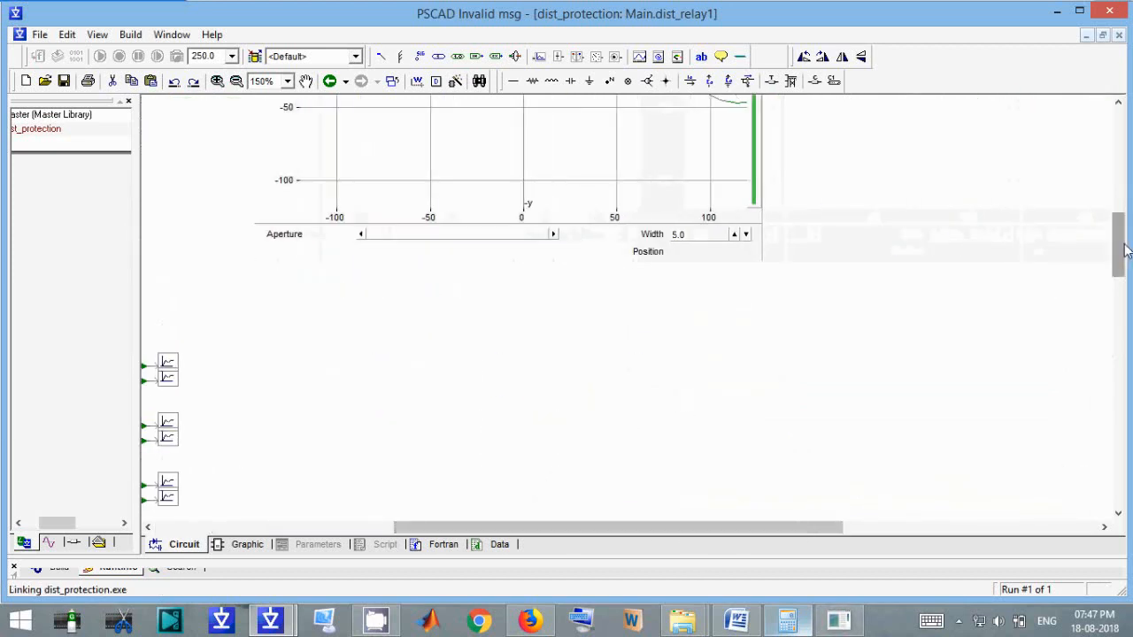
{"action": "left_click_drag", "start_coordinate": [1122, 251], "coordinate": [1120, 187]}
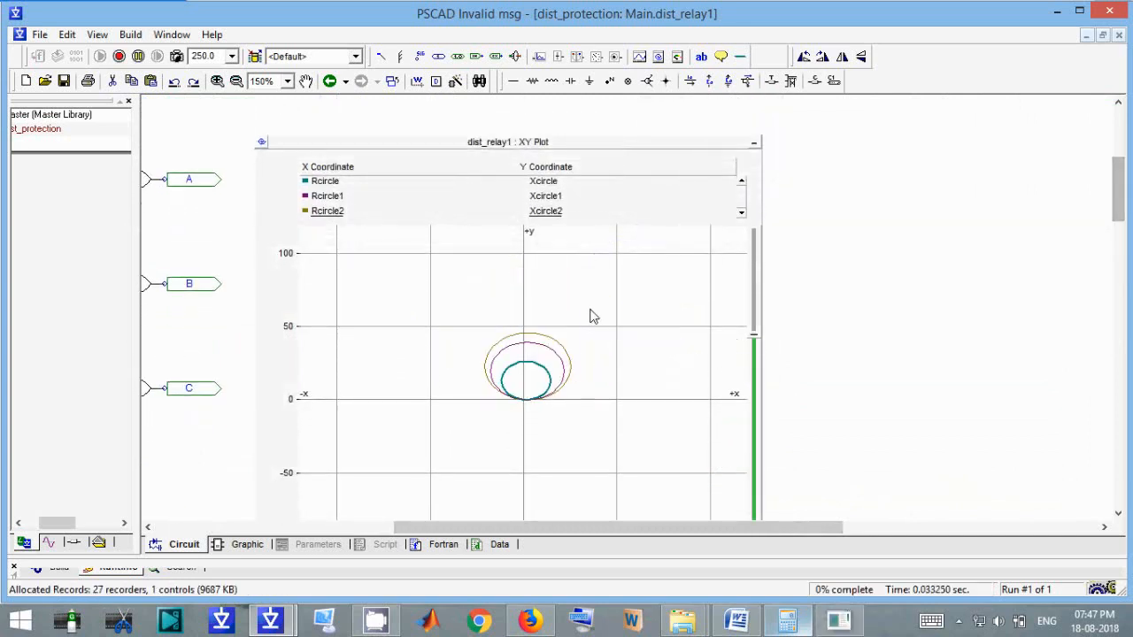
{"action": "left_click_drag", "start_coordinate": [1117, 205], "coordinate": [1116, 226]}
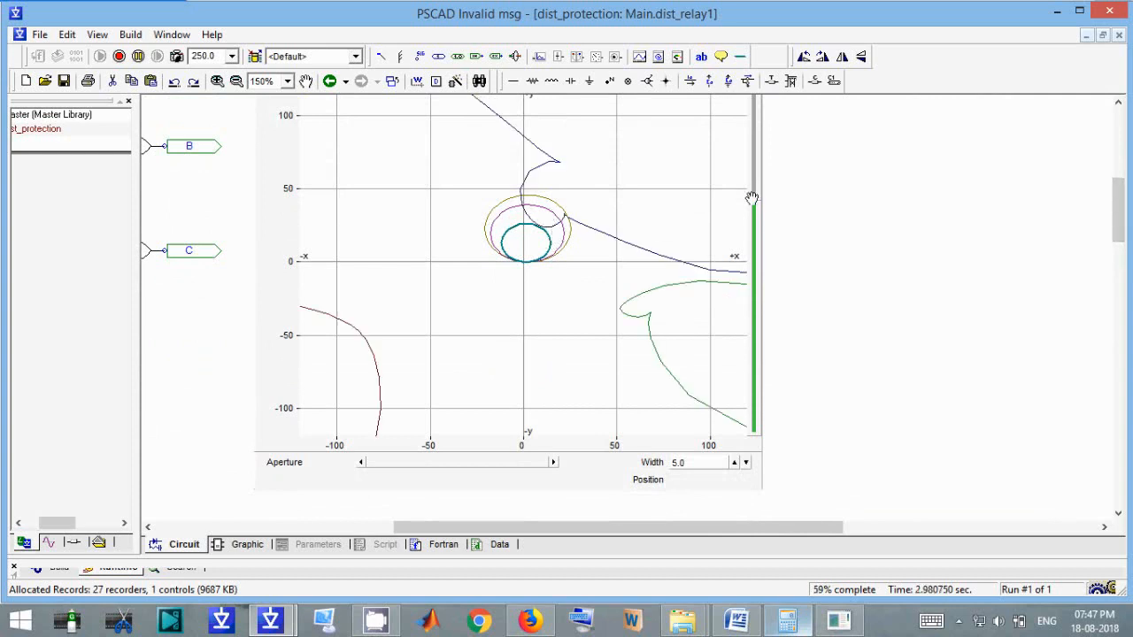
{"action": "left_click_drag", "start_coordinate": [750, 199], "coordinate": [758, 305]}
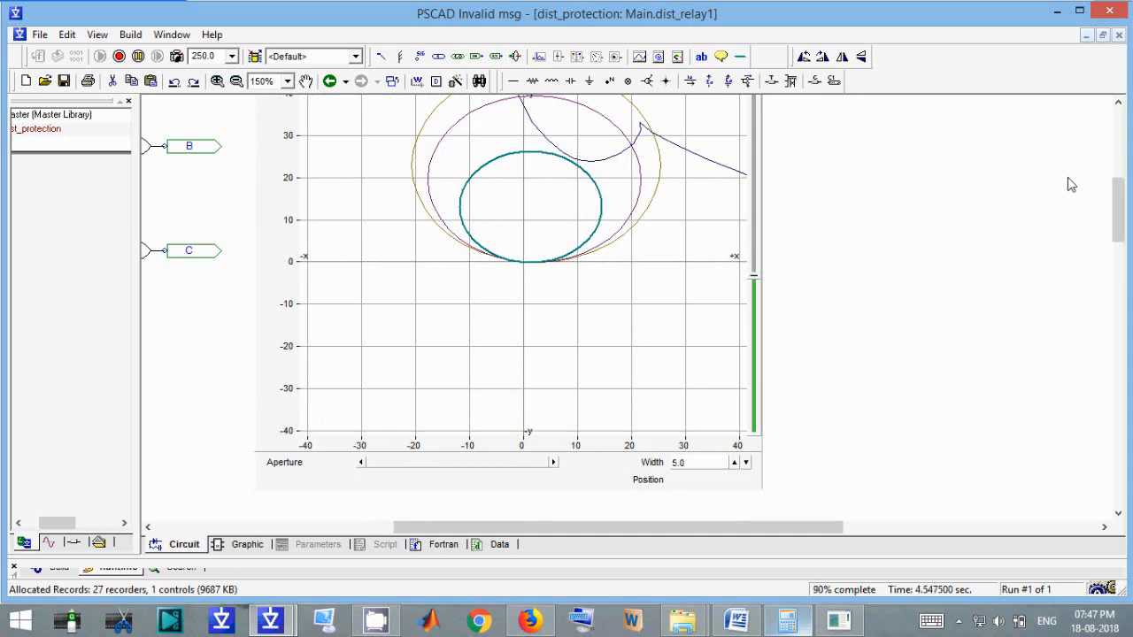
{"action": "left_click_drag", "start_coordinate": [1119, 224], "coordinate": [1119, 190]}
{"action": "double_click", "coordinate": [1027, 276]}
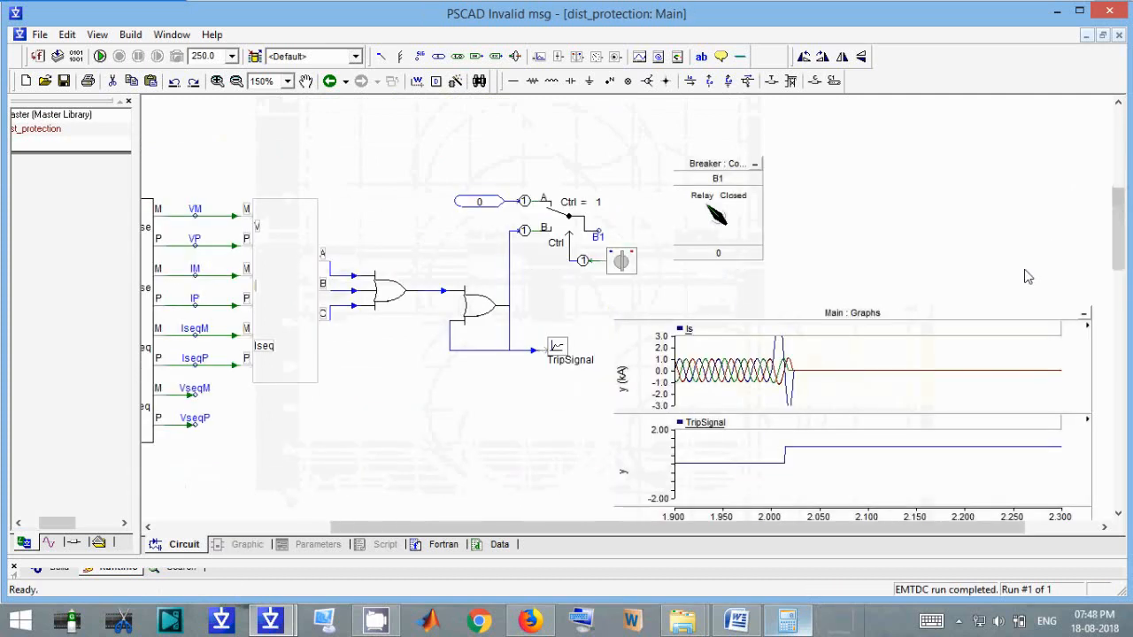
- Postpone the fault between TLine1 and TLine2 by changing Time to Apply Fault in its Timed Fault Logic block
{"action": "scroll", "coordinate": [319, 394], "scroll_direction": "down", "scroll_amount": 5}
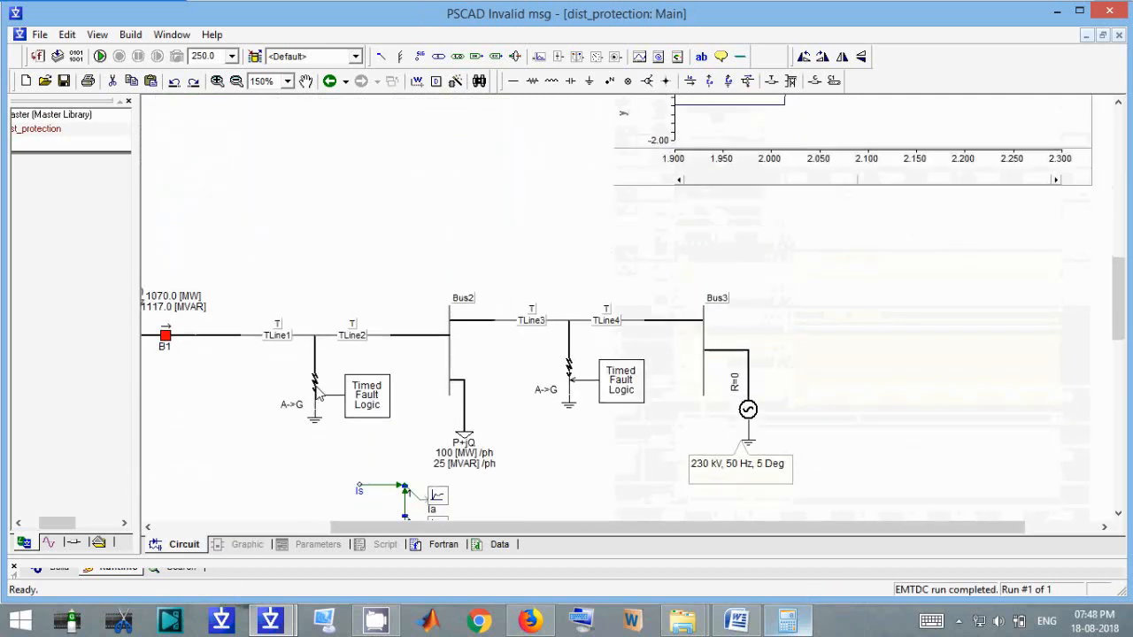
{"action": "double_click", "coordinate": [363, 409]}
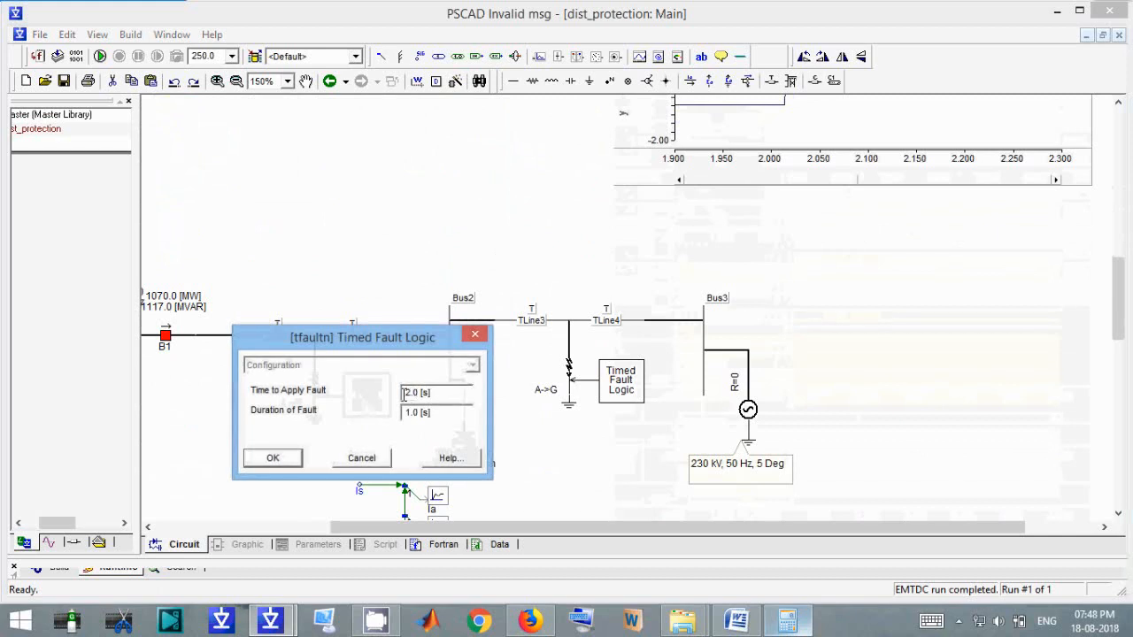
{"action": "key", "text": "Return"}
{"action": "left_click", "coordinate": [570, 405]}
- Set the segment length of TLine3 to 10 km and that of TLine4 to 90 km
{"action": "left_click", "coordinate": [526, 324]}
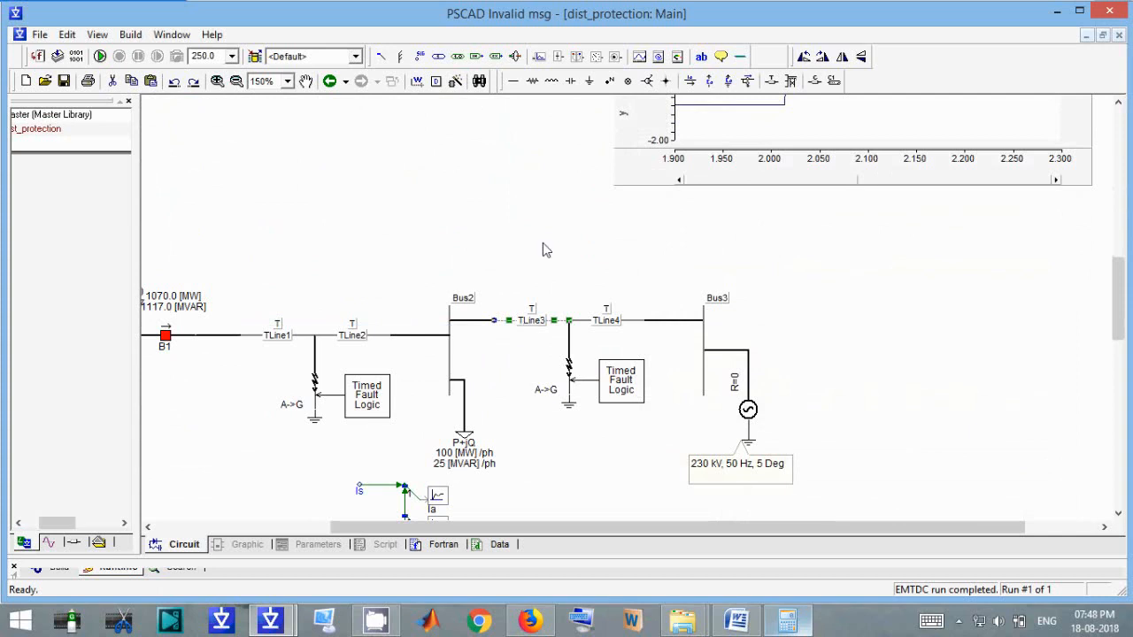
{"action": "double_click", "coordinate": [532, 322]}
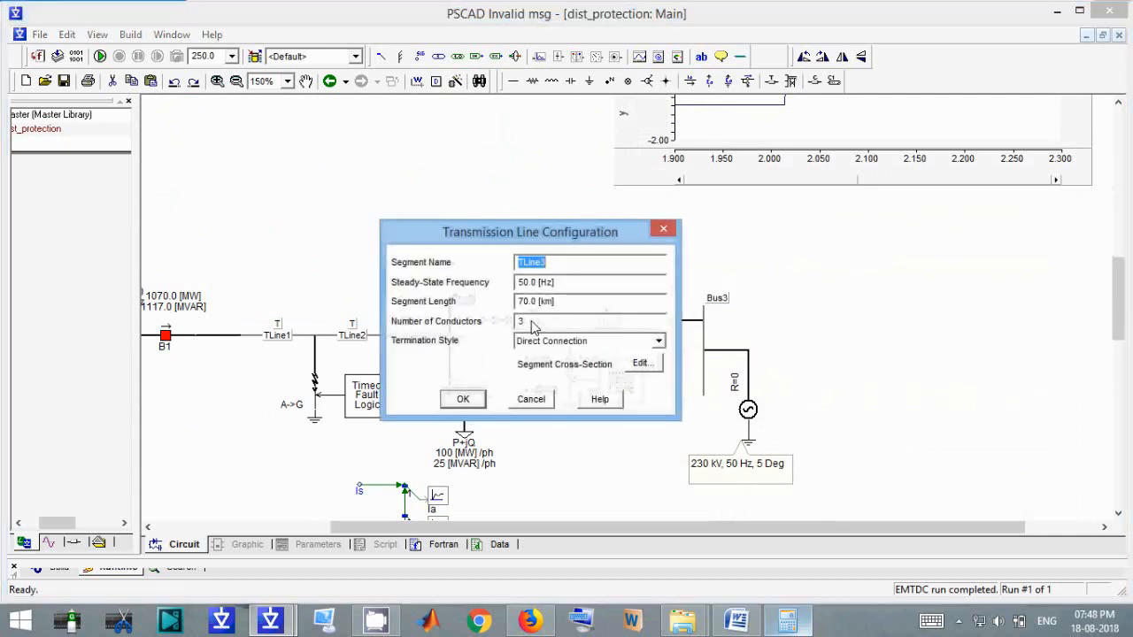
{"action": "left_click_drag", "start_coordinate": [525, 302], "coordinate": [425, 302]}
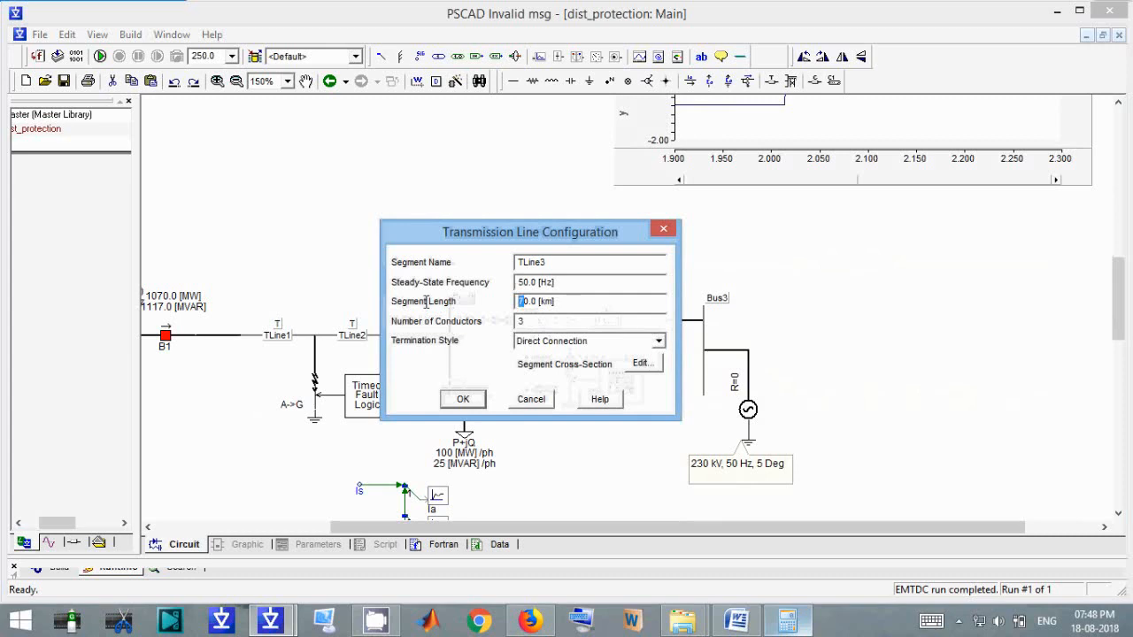
{"action": "key", "text": "Escape"}
{"action": "double_click", "coordinate": [599, 320]}
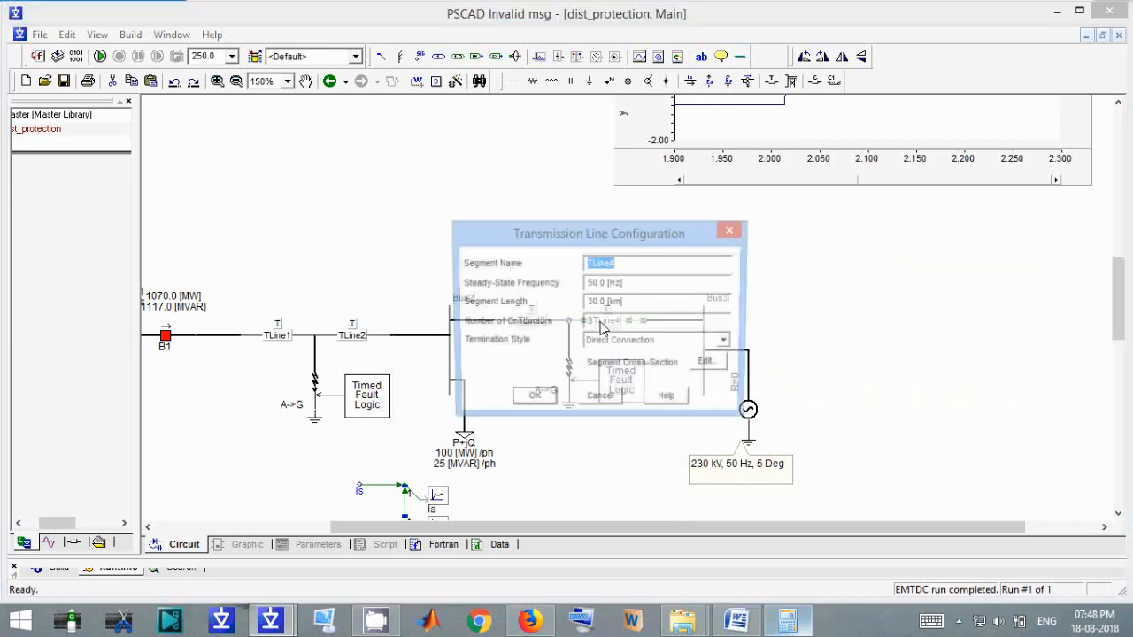
{"action": "left_click_drag", "start_coordinate": [598, 302], "coordinate": [486, 315]}
{"action": "type", "text": "90"}
{"action": "key", "text": "Return"}
{"action": "left_click", "coordinate": [530, 267]}
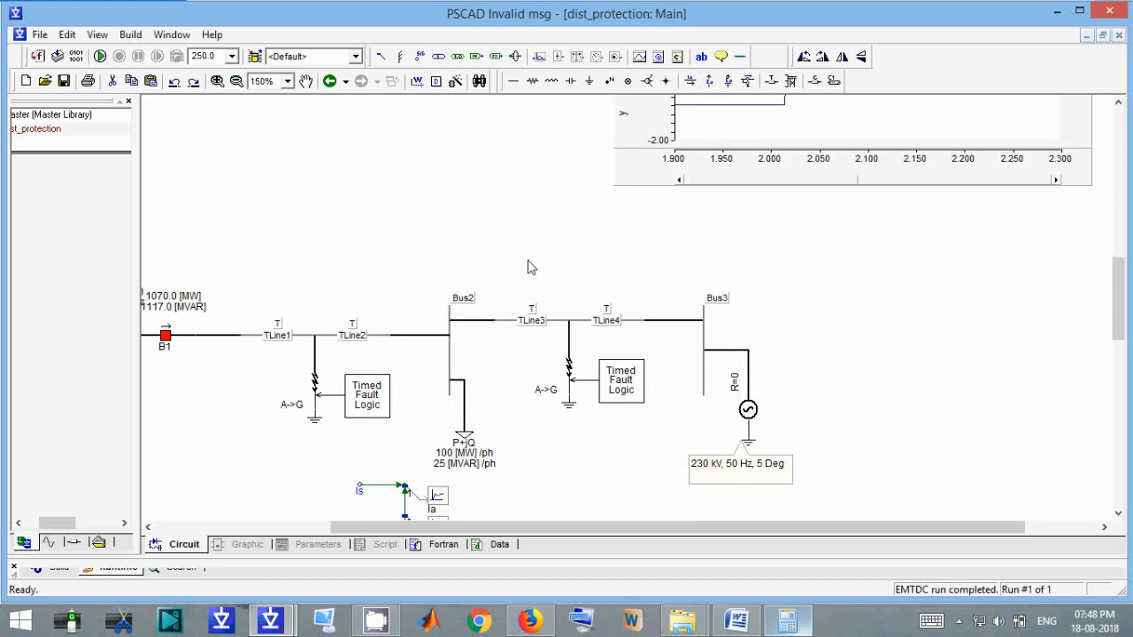
- Set the segment length of TLine3 to 25 km and that of TLine4 to 75 km
{"action": "double_click", "coordinate": [530, 321]}
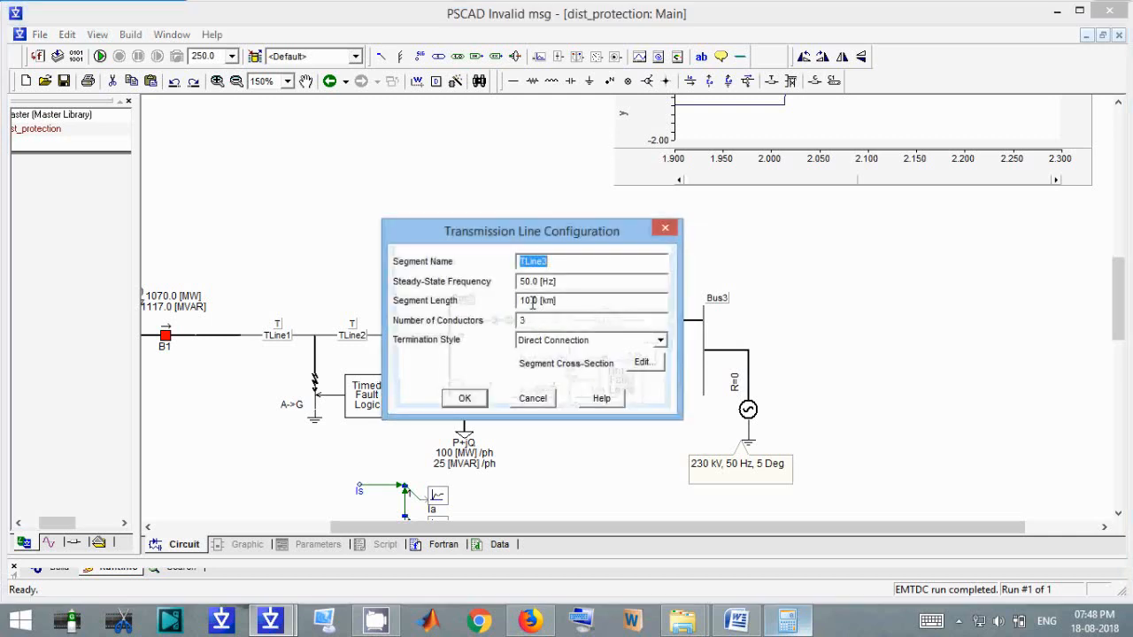
{"action": "left_click_drag", "start_coordinate": [532, 302], "coordinate": [519, 301]}
{"action": "type", "text": "25"}
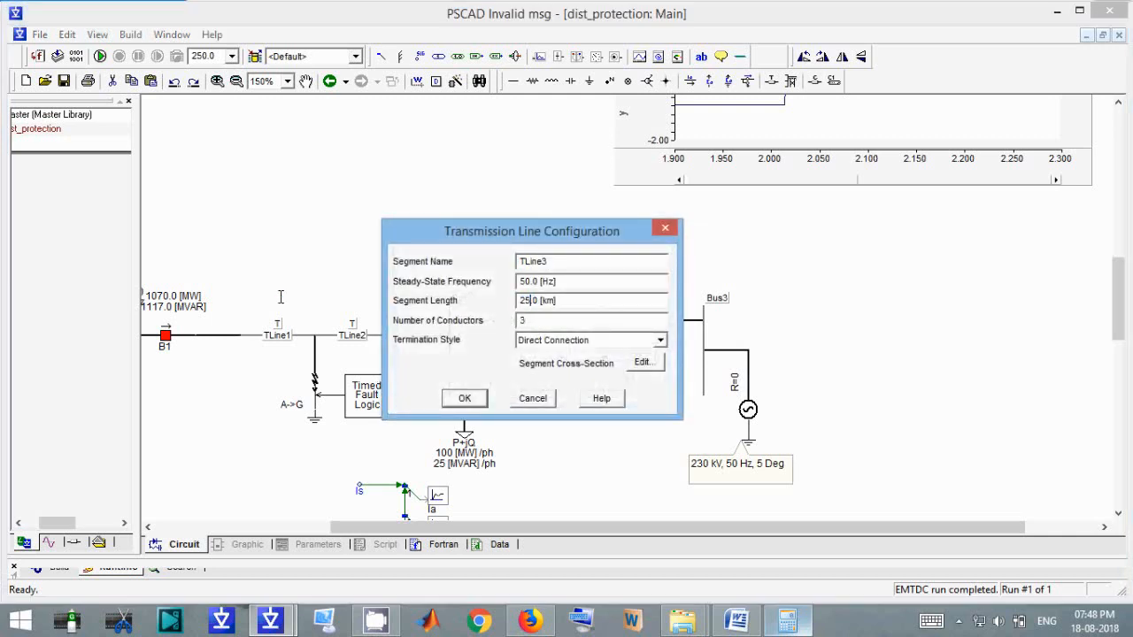
{"action": "key", "text": "Return"}
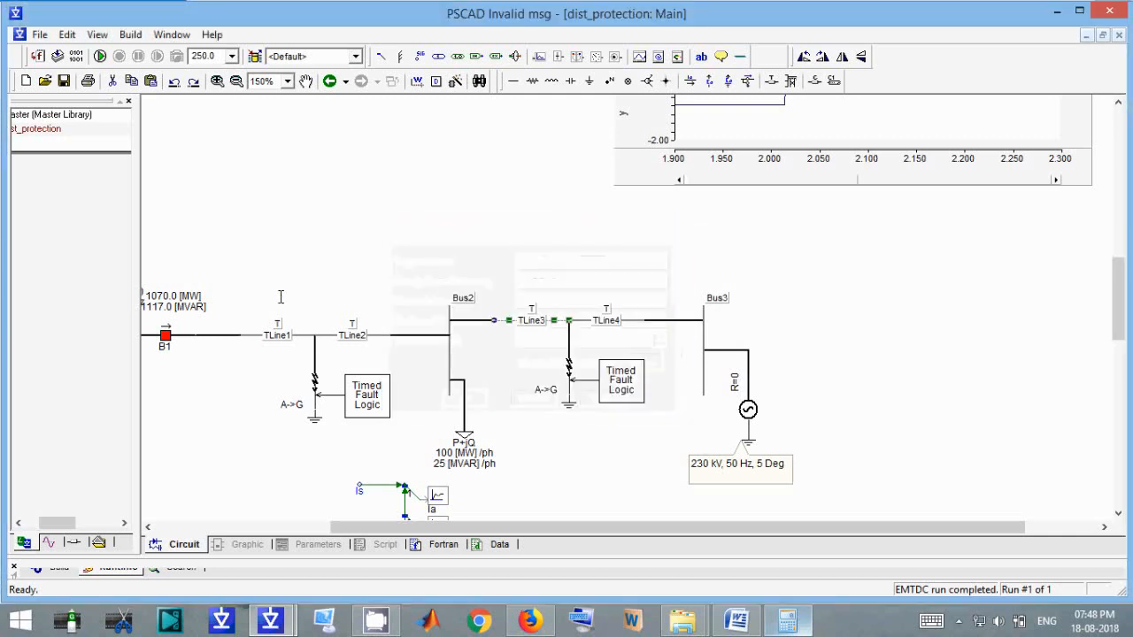
{"action": "double_click", "coordinate": [602, 324]}
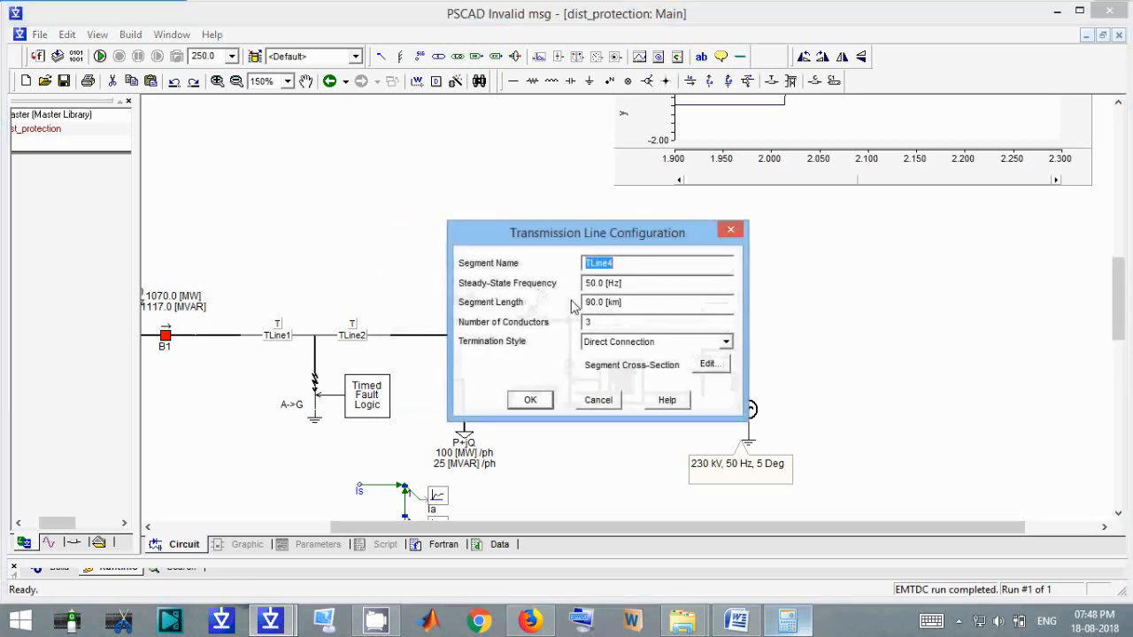
{"action": "left_click_drag", "start_coordinate": [597, 302], "coordinate": [470, 312]}
{"action": "type", "text": "70"}
{"action": "key", "text": "Return"}
{"action": "left_click", "coordinate": [535, 281]}
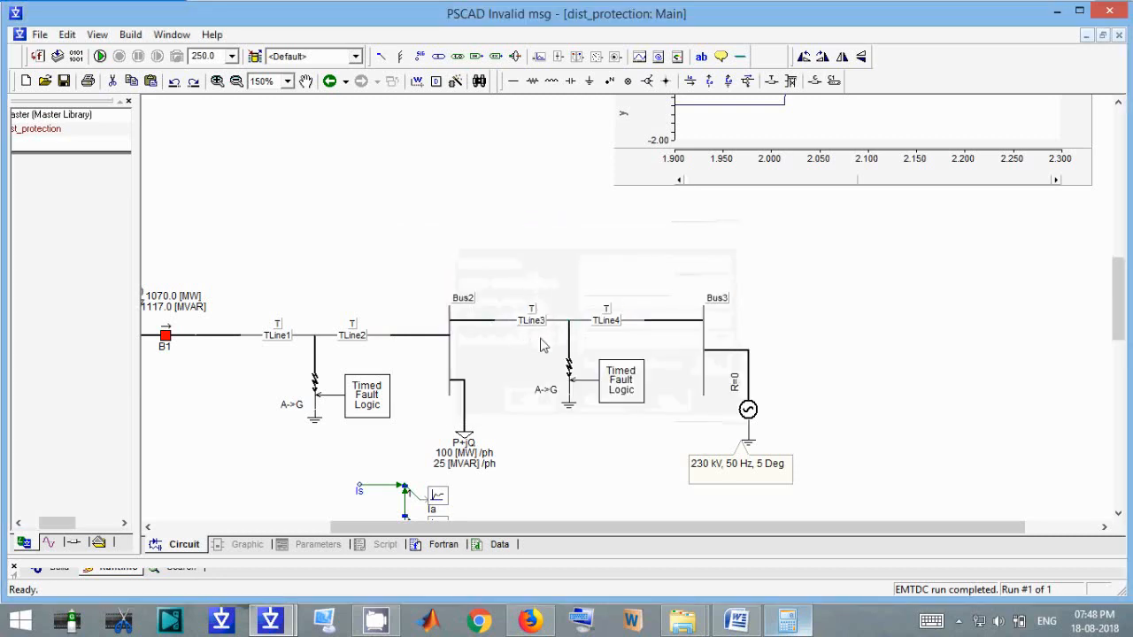
- Run the simulation with the new line lengths, check the XY plot in dist_relay1 at a rescaled view, and return to the Main page
{"action": "left_click", "coordinate": [100, 56]}
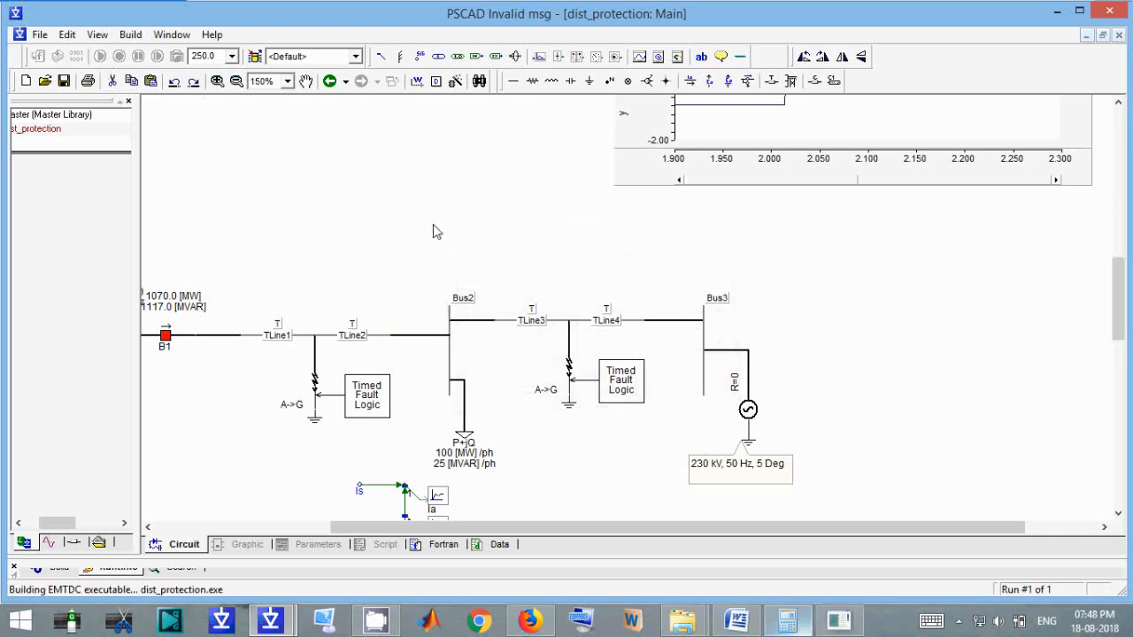
{"action": "scroll", "coordinate": [433, 232], "scroll_direction": "down", "scroll_amount": 5}
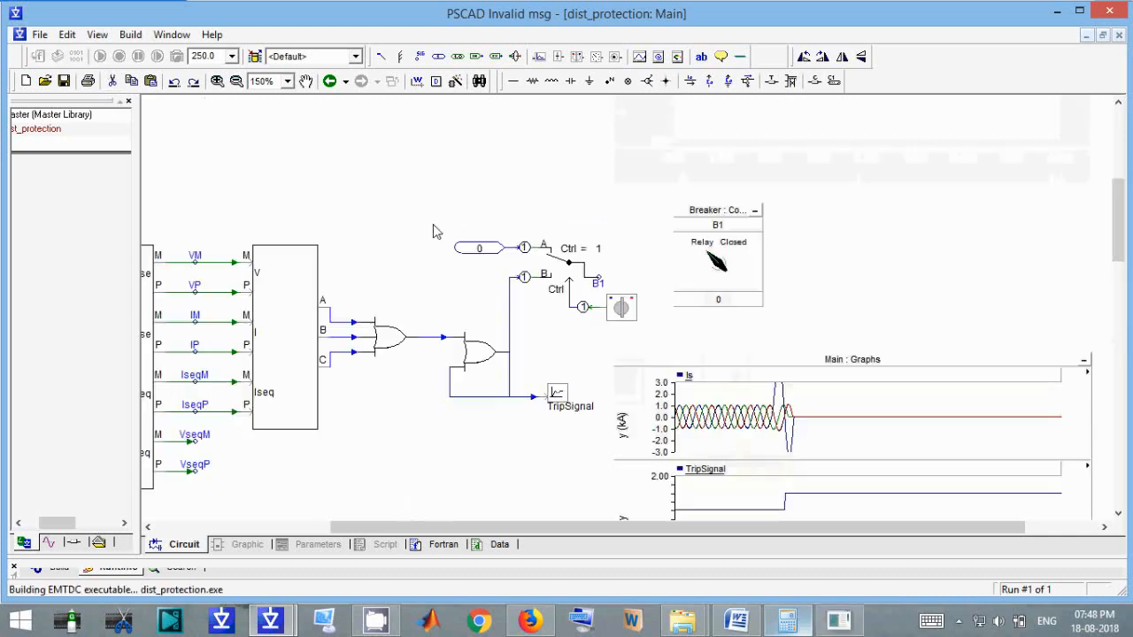
{"action": "double_click", "coordinate": [295, 362]}
{"action": "scroll", "coordinate": [803, 363], "scroll_direction": "down", "scroll_amount": 3}
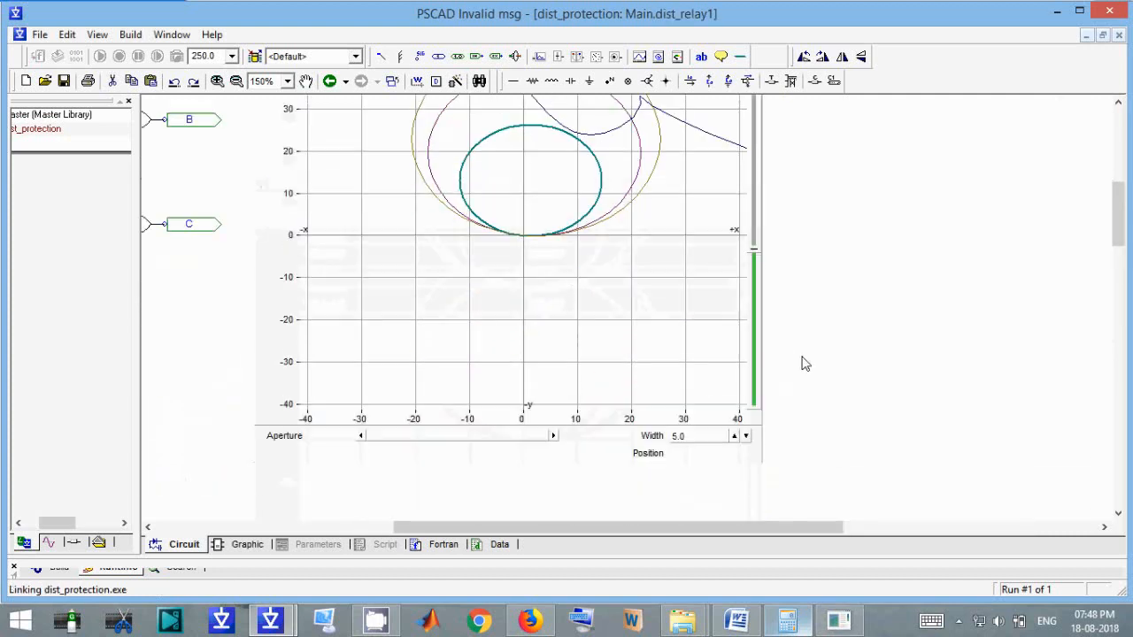
{"action": "scroll", "coordinate": [804, 363], "scroll_direction": "up", "scroll_amount": 3}
{"action": "scroll", "coordinate": [803, 363], "scroll_direction": "down", "scroll_amount": 3}
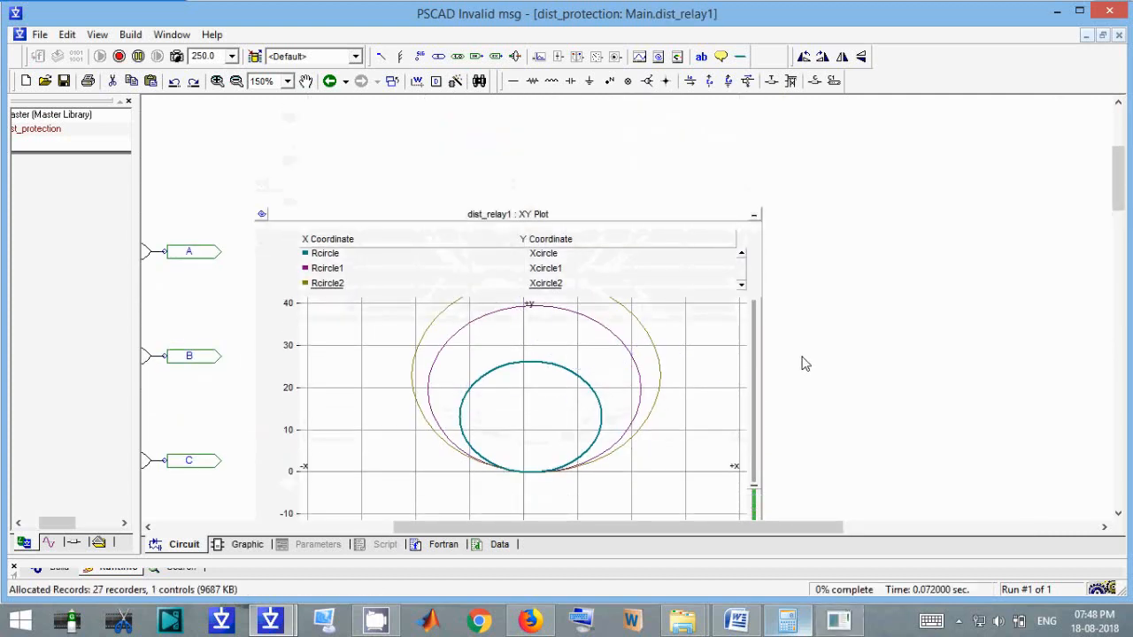
{"action": "left_click_drag", "start_coordinate": [754, 382], "coordinate": [753, 367]}
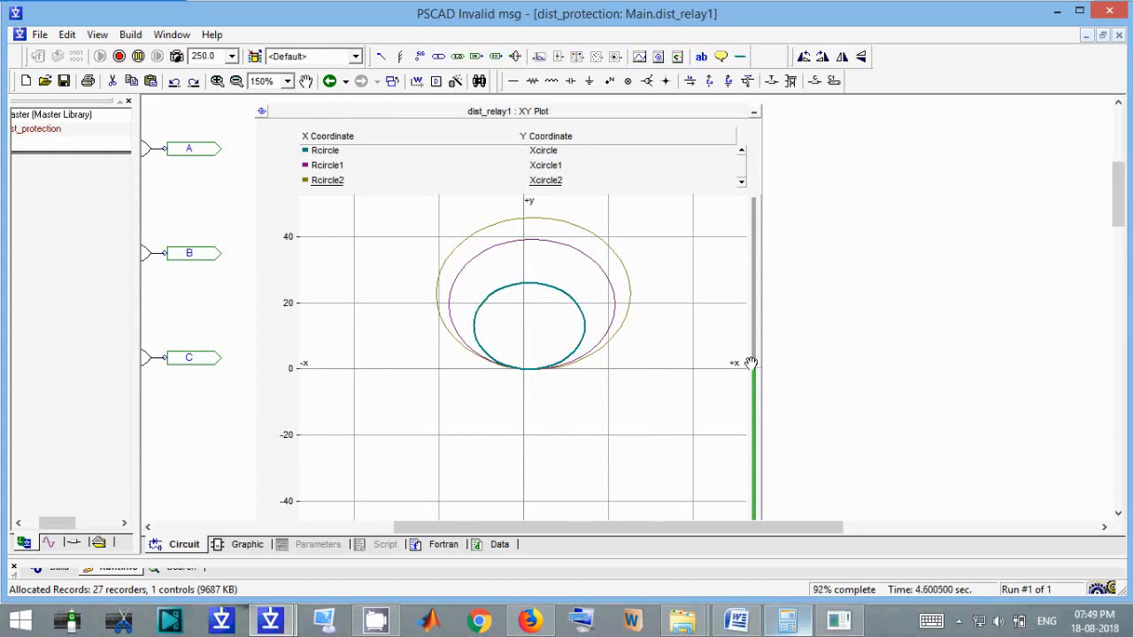
{"action": "left_click_drag", "start_coordinate": [751, 305], "coordinate": [752, 243]}
{"action": "double_click", "coordinate": [874, 367]}
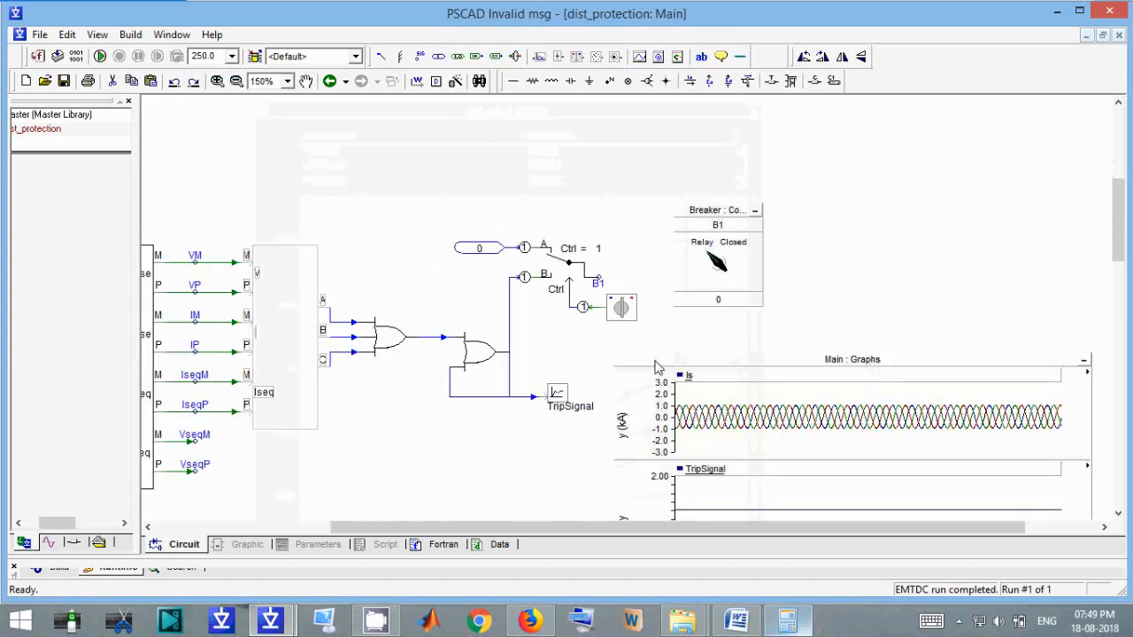
- Set an earlier Time to Apply Fault in the Timed Fault Logic block between TLine3 and TLine4
{"action": "scroll", "coordinate": [481, 454], "scroll_direction": "down", "scroll_amount": 10}
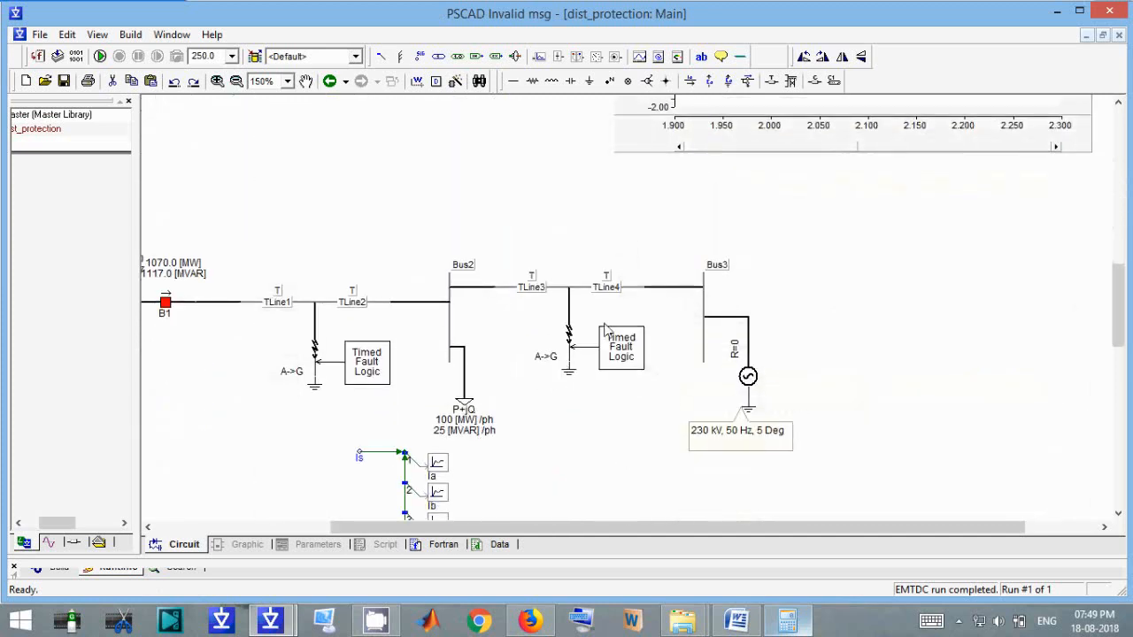
{"action": "double_click", "coordinate": [626, 369]}
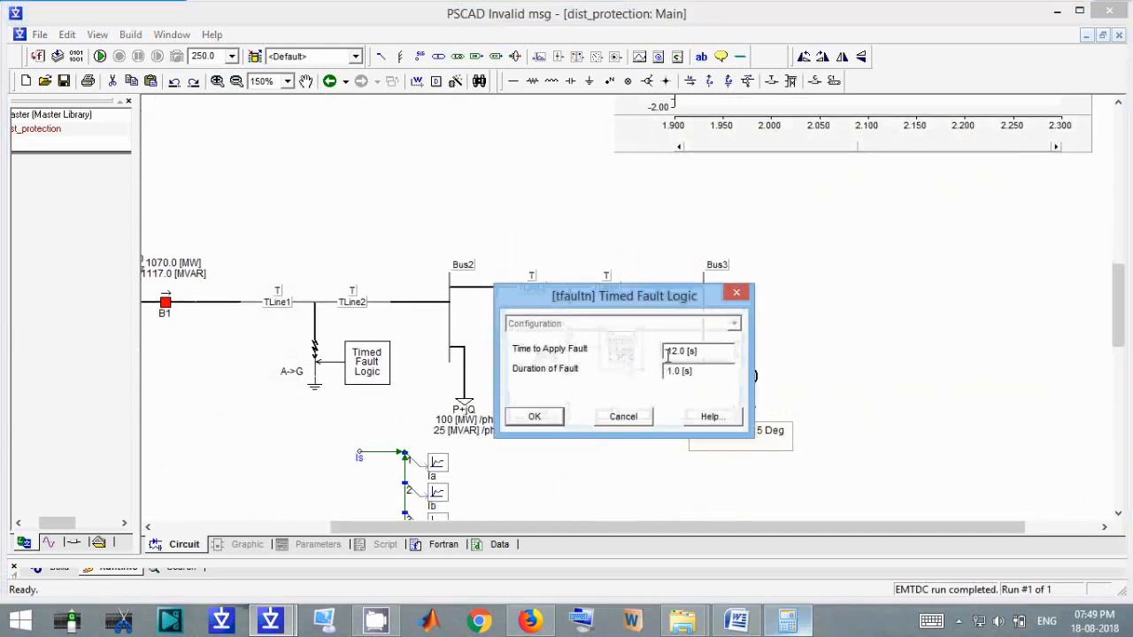
{"action": "left_click", "coordinate": [534, 416]}
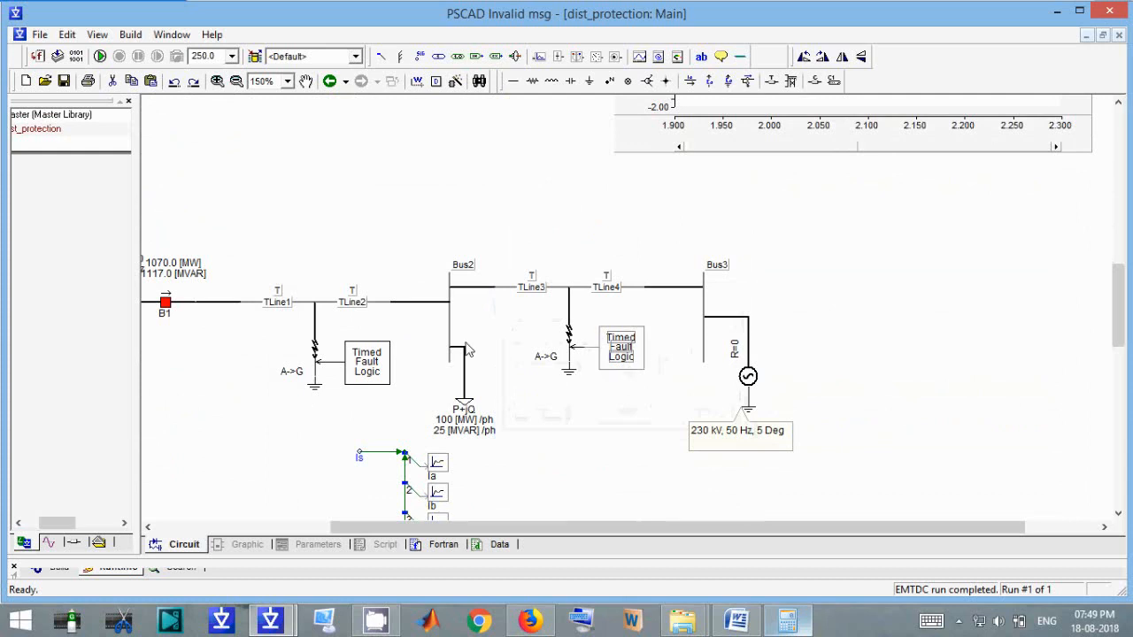
- Rerun the simulation for the TLine3–TLine4 fault, inspect the enlarged Mho circles in dist_relay1, and return to the Main page's Is and TripSignal graphs
{"action": "left_click", "coordinate": [100, 56]}
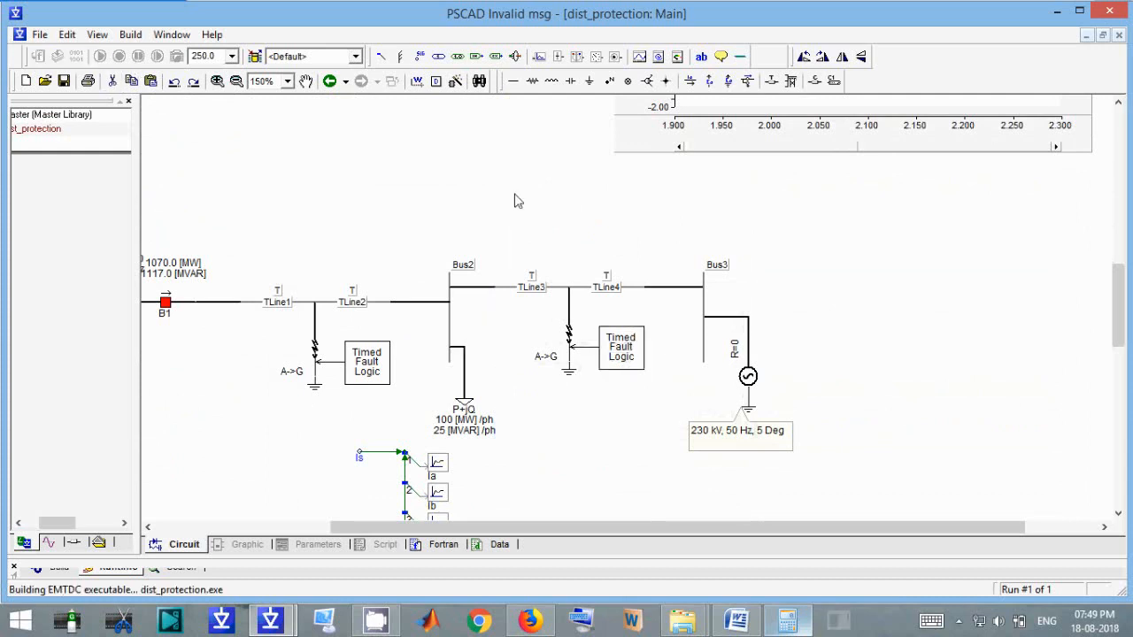
{"action": "scroll", "coordinate": [516, 200], "scroll_direction": "up", "scroll_amount": 3}
{"action": "scroll", "coordinate": [516, 200], "scroll_direction": "up", "scroll_amount": 3}
{"action": "double_click", "coordinate": [303, 278]}
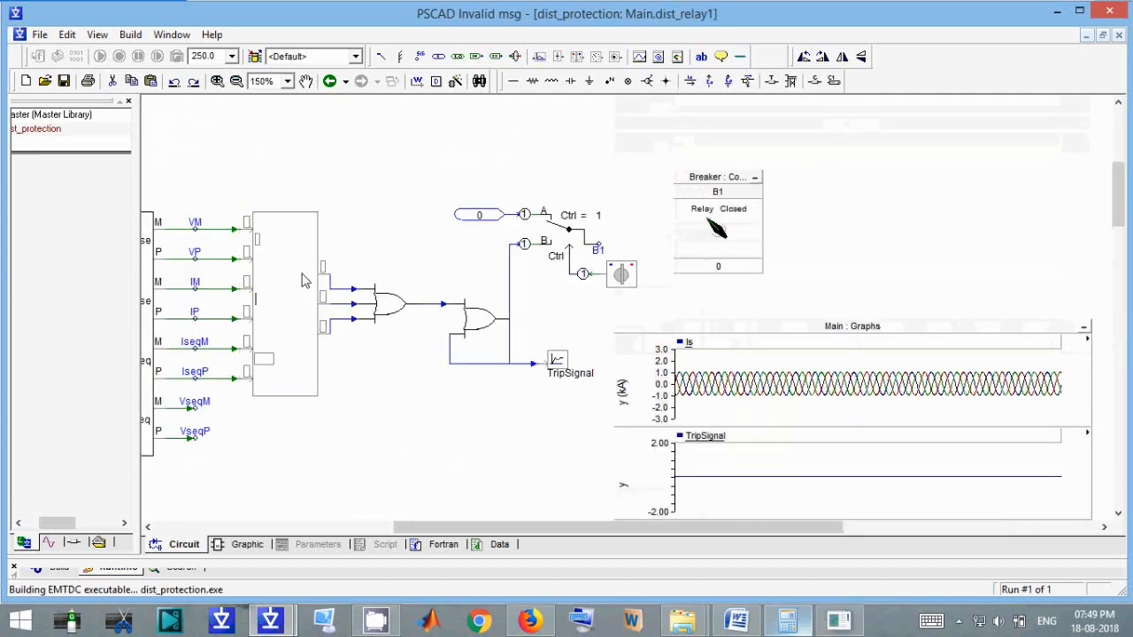
{"action": "scroll", "coordinate": [765, 303], "scroll_direction": "down", "scroll_amount": 3}
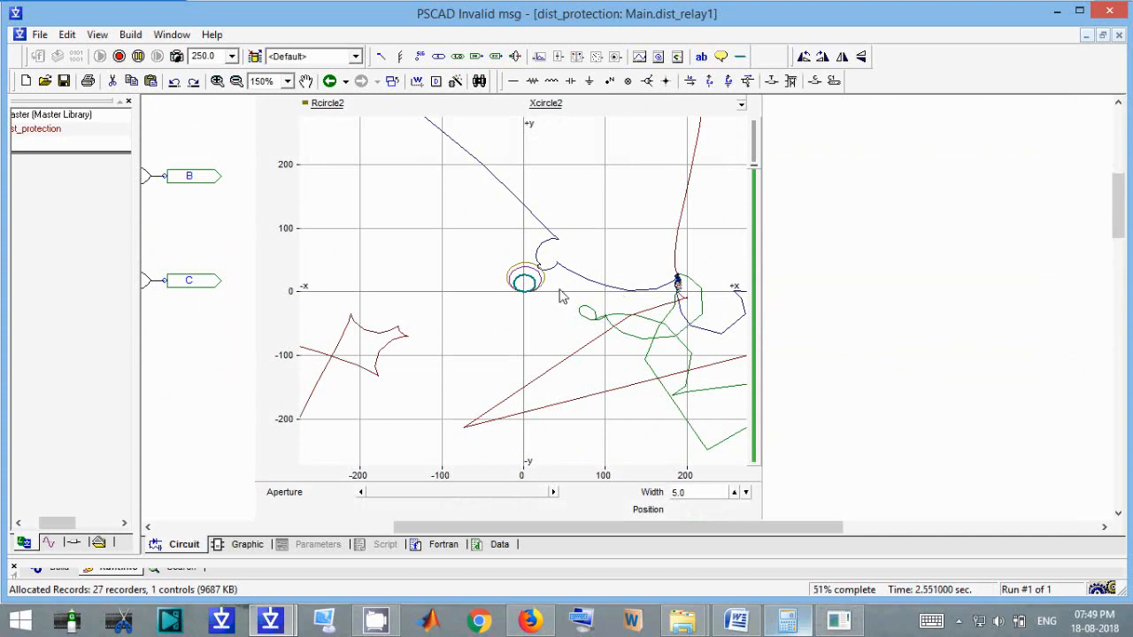
{"action": "left_click_drag", "start_coordinate": [750, 165], "coordinate": [753, 275]}
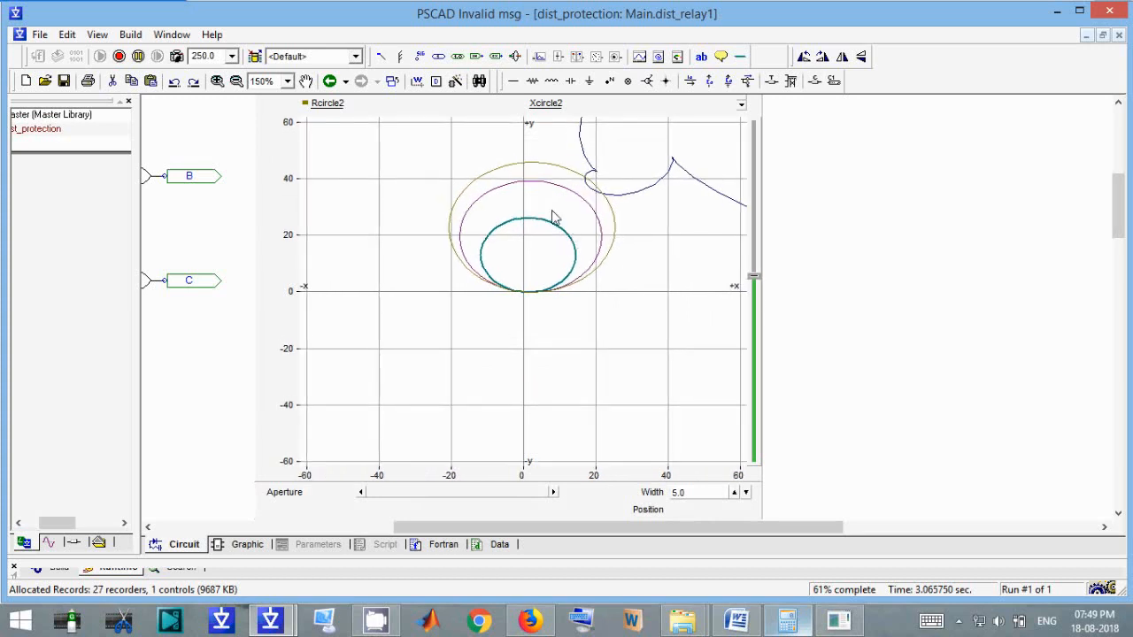
{"action": "double_click", "coordinate": [911, 267]}
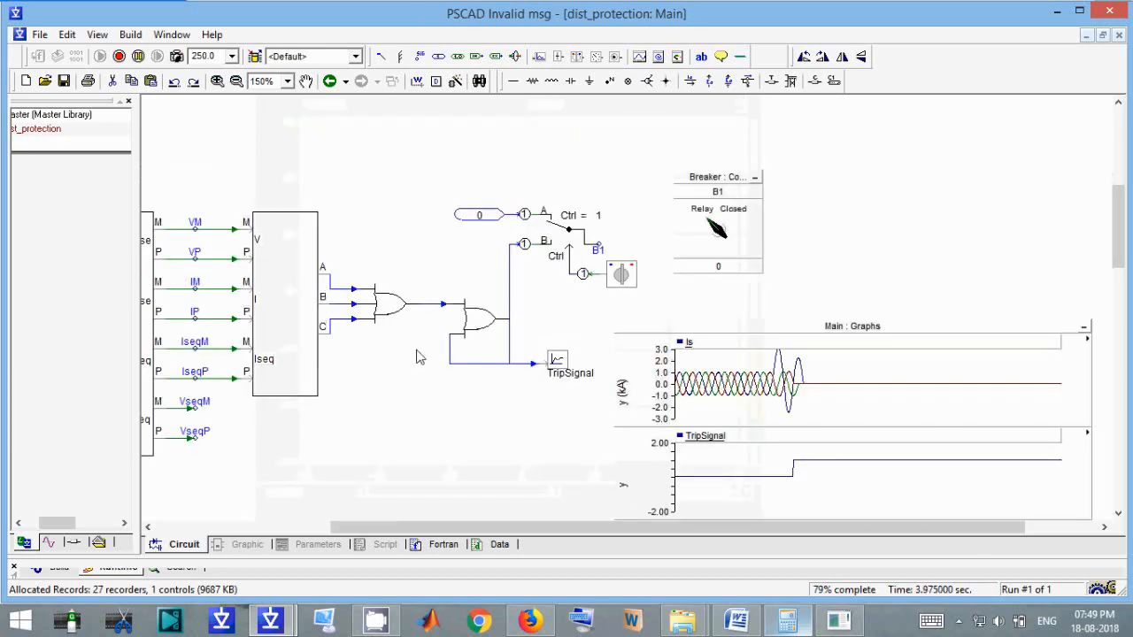
- Set the segment length of TLine3 between Bus2 and the second fault point to 50 km
{"action": "scroll", "coordinate": [418, 356], "scroll_direction": "down", "scroll_amount": 3}
{"action": "scroll", "coordinate": [418, 357], "scroll_direction": "down", "scroll_amount": 4}
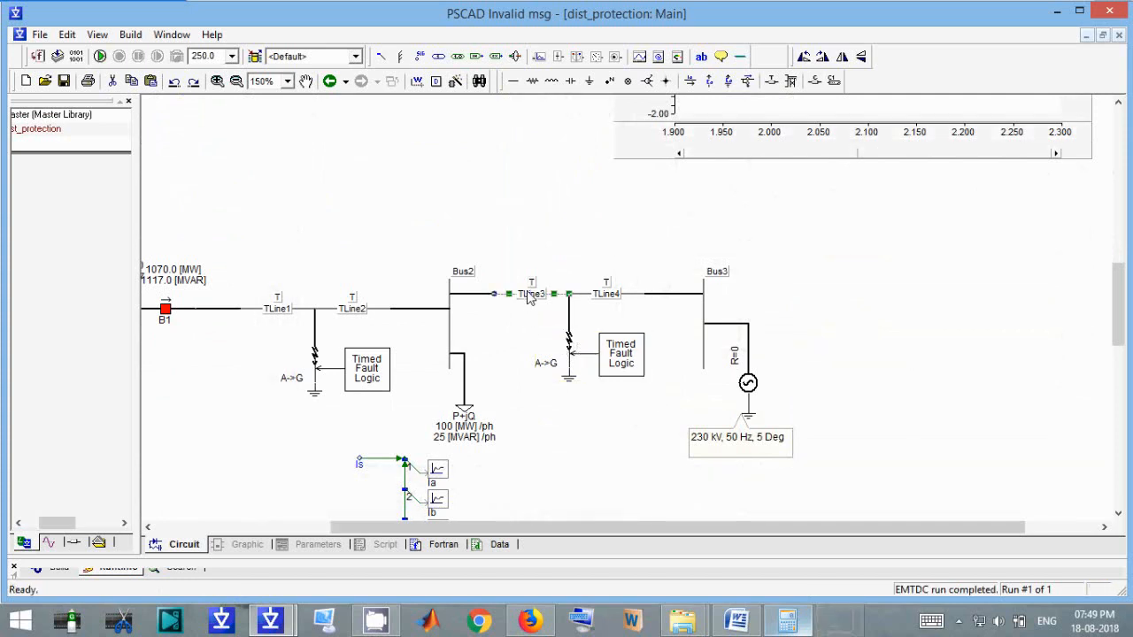
{"action": "double_click", "coordinate": [531, 293]}
{"action": "left_click_drag", "start_coordinate": [523, 273], "coordinate": [372, 278]}
{"action": "type", "text": "50"}
{"action": "key", "text": "Return"}
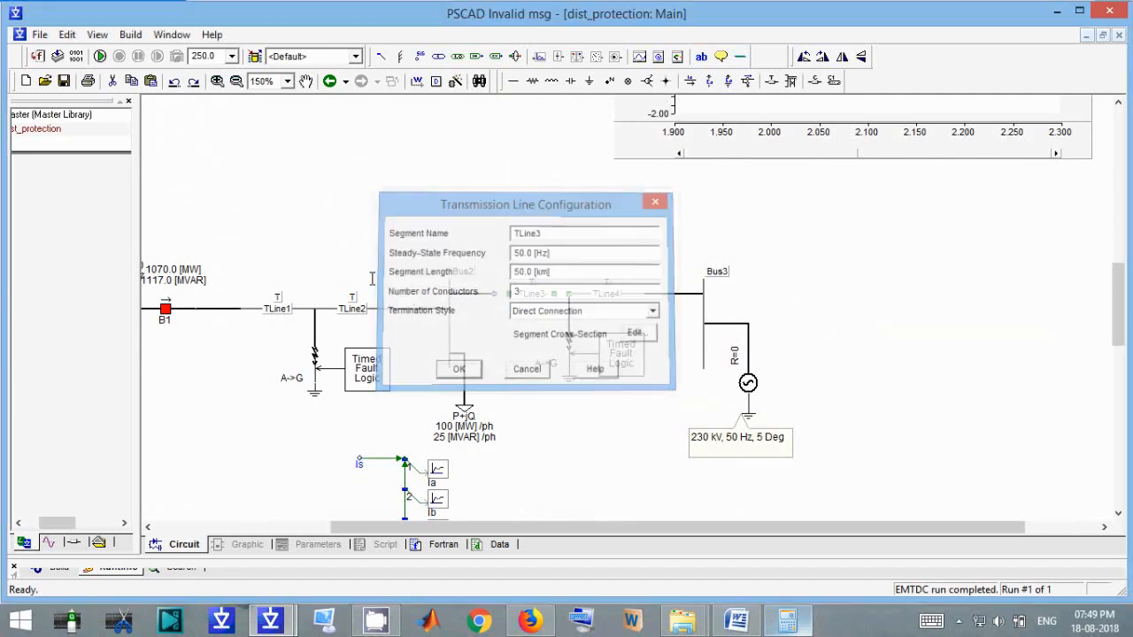
- Set the segment length of TLine4, on the Bus3 side of the fault, to 50 km
{"action": "double_click", "coordinate": [622, 297]}
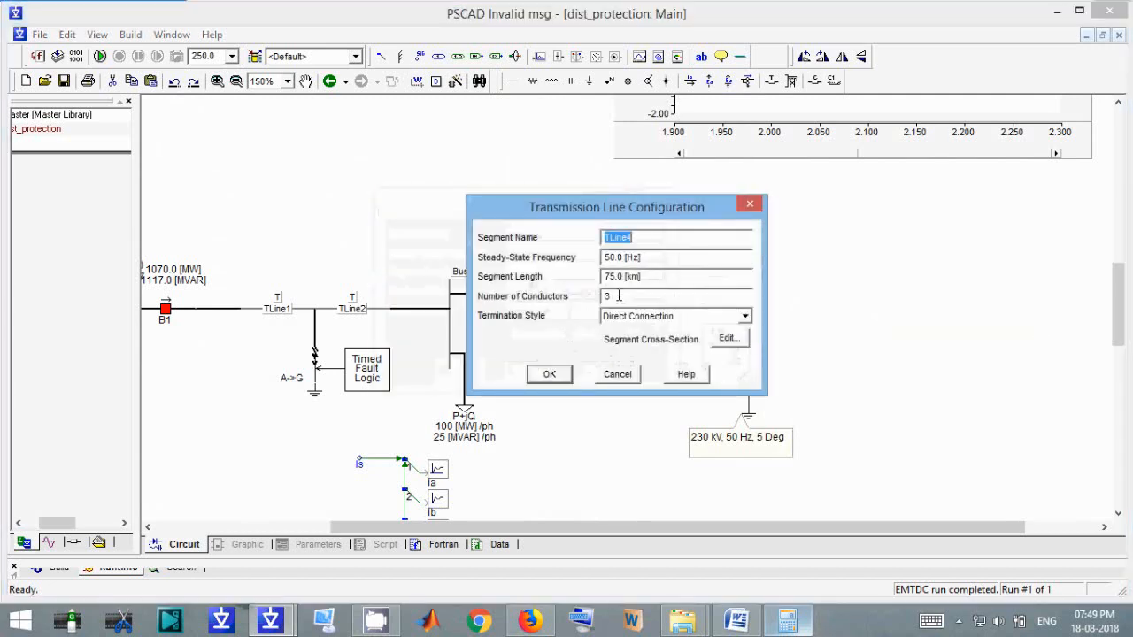
{"action": "left_click", "coordinate": [614, 277]}
{"action": "left_click_drag", "start_coordinate": [614, 277], "coordinate": [589, 275]}
{"action": "type", "text": "50"}
{"action": "key", "text": "Return"}
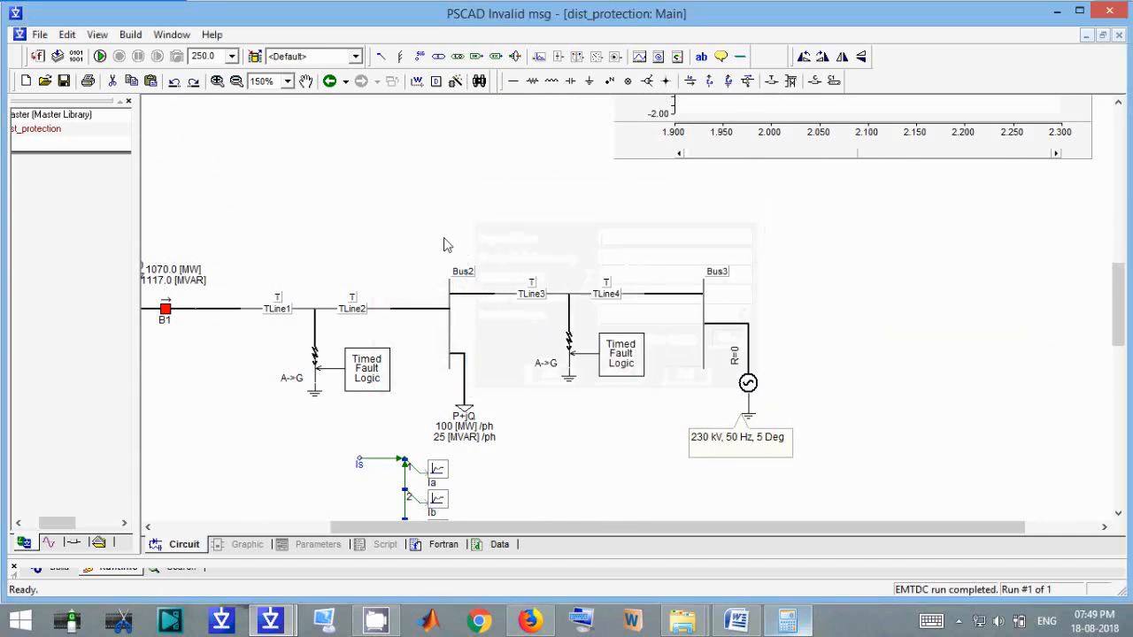
- Run the simulation with the fault midway between Bus2 and Bus3, inspect the rescaled Mho plot in dist_relay1, and return to Main's graphs
{"action": "left_click", "coordinate": [100, 55]}
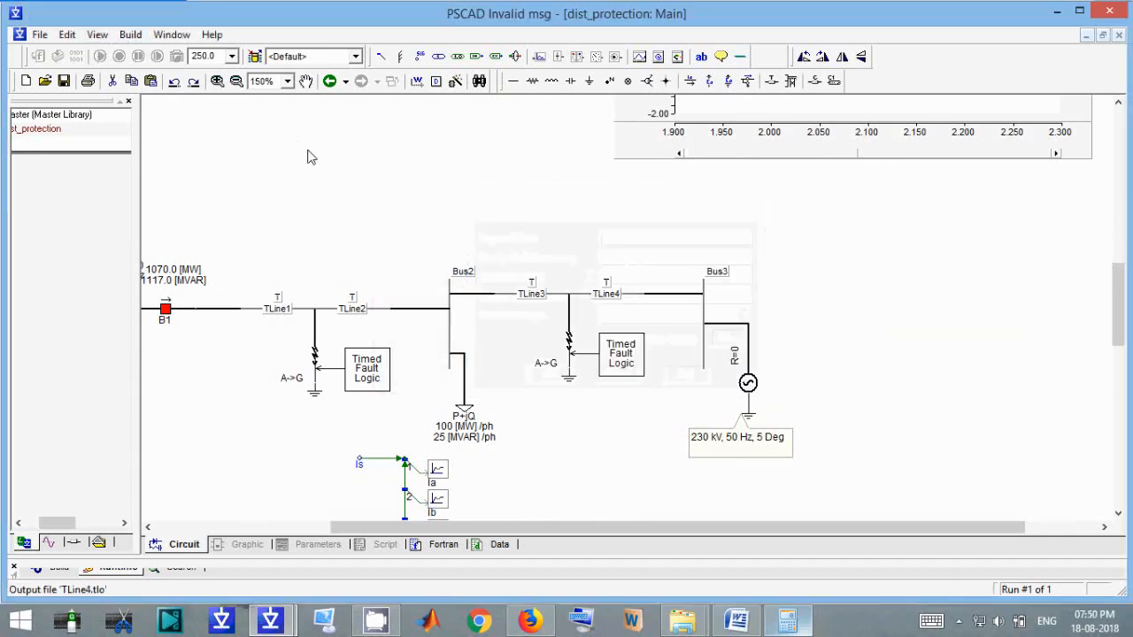
{"action": "scroll", "coordinate": [308, 162], "scroll_direction": "up", "scroll_amount": 10}
{"action": "double_click", "coordinate": [303, 305]}
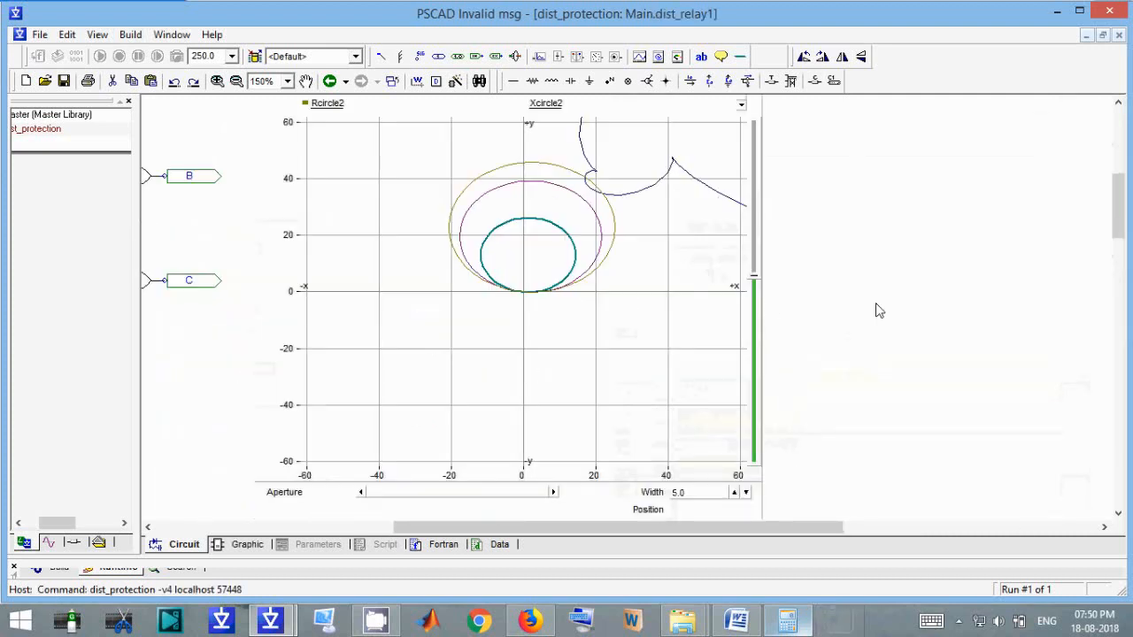
{"action": "left_click_drag", "start_coordinate": [755, 274], "coordinate": [753, 212]}
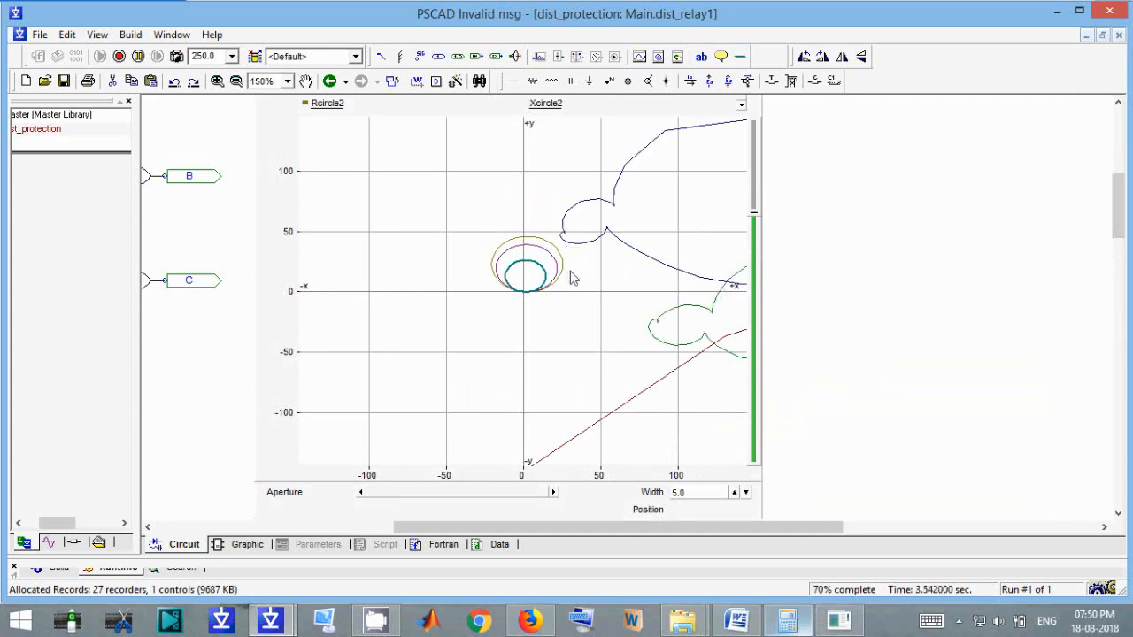
{"action": "left_click_drag", "start_coordinate": [753, 217], "coordinate": [753, 263]}
{"action": "double_click", "coordinate": [852, 264]}
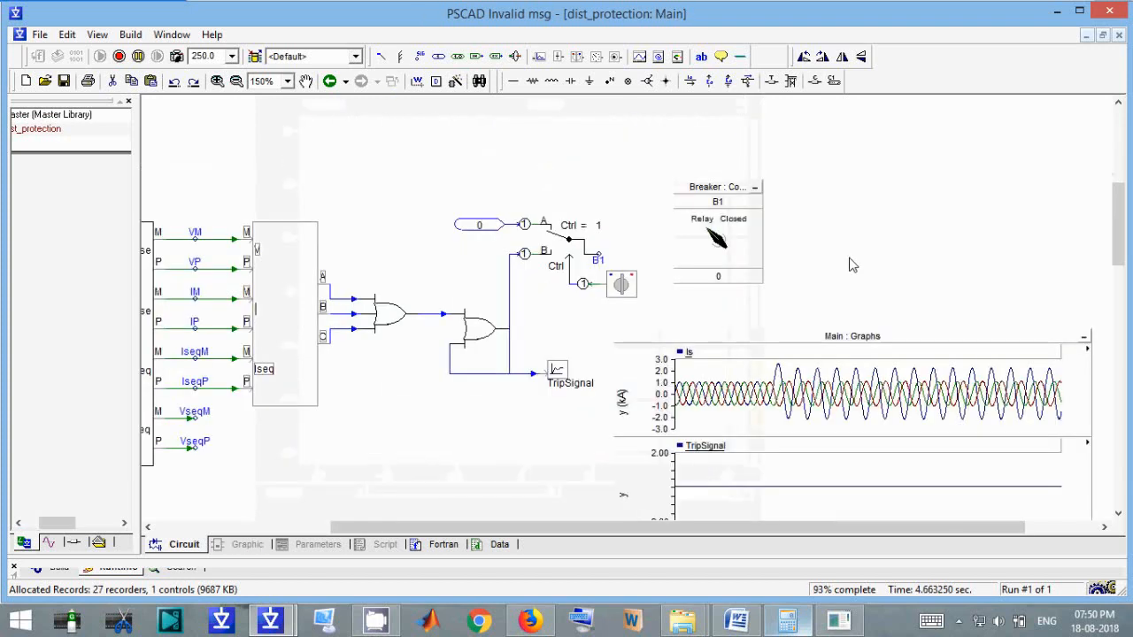
{"action": "scroll", "coordinate": [479, 453], "scroll_direction": "down", "scroll_amount": 2}
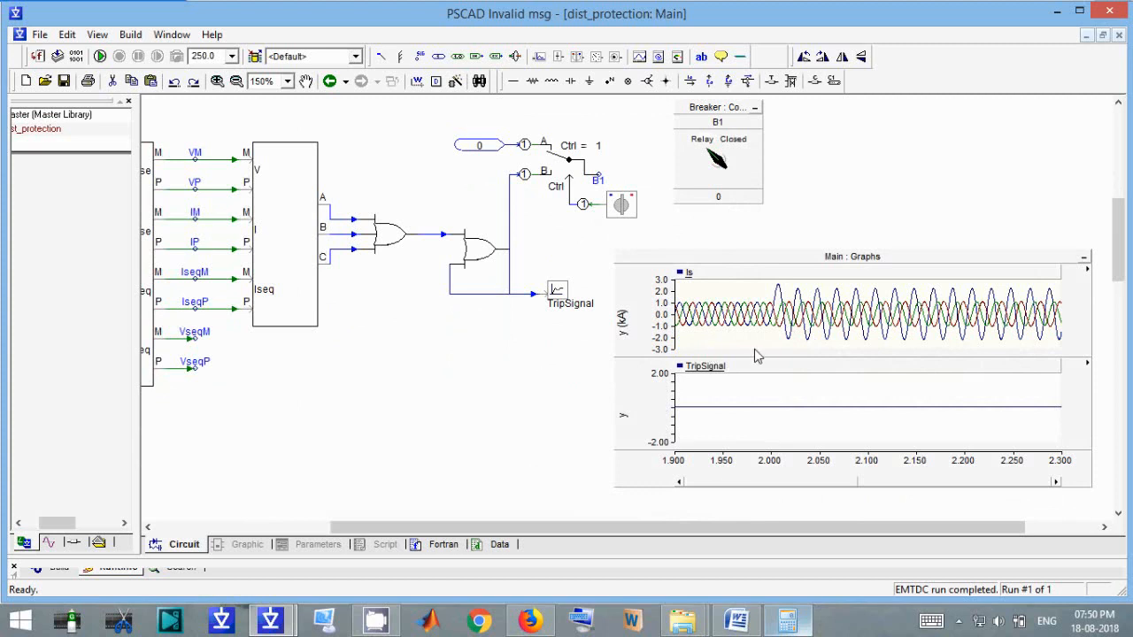
{"action": "scroll", "coordinate": [505, 422], "scroll_direction": "down", "scroll_amount": 3}
{"action": "scroll", "coordinate": [505, 422], "scroll_direction": "down", "scroll_amount": 7}
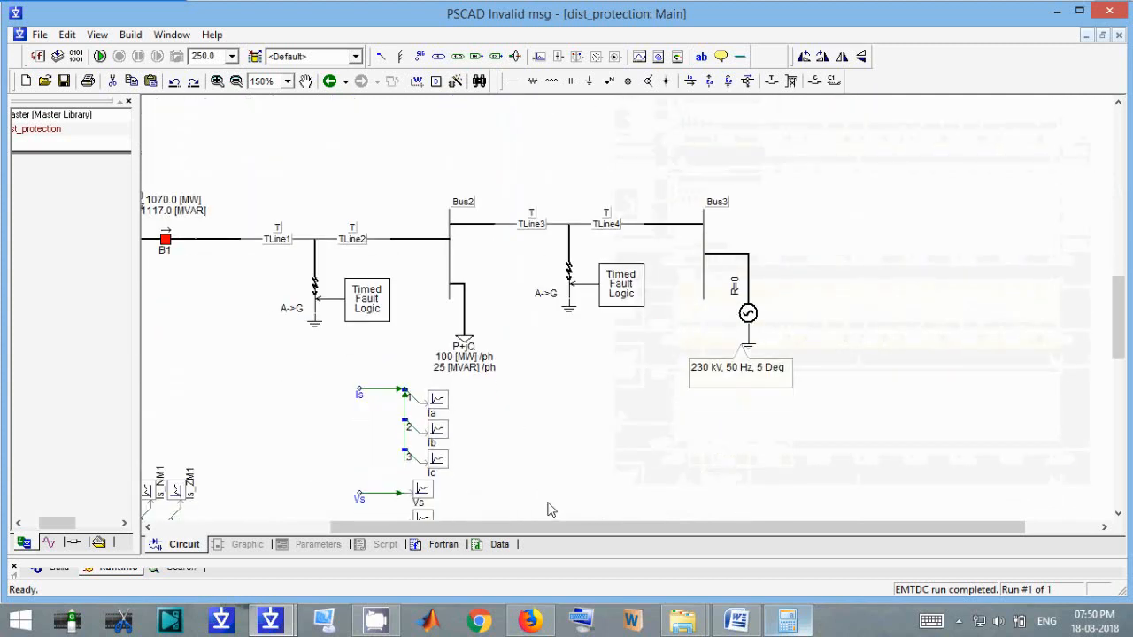
{"action": "scroll", "coordinate": [554, 527], "scroll_direction": "left", "scroll_amount": 6}
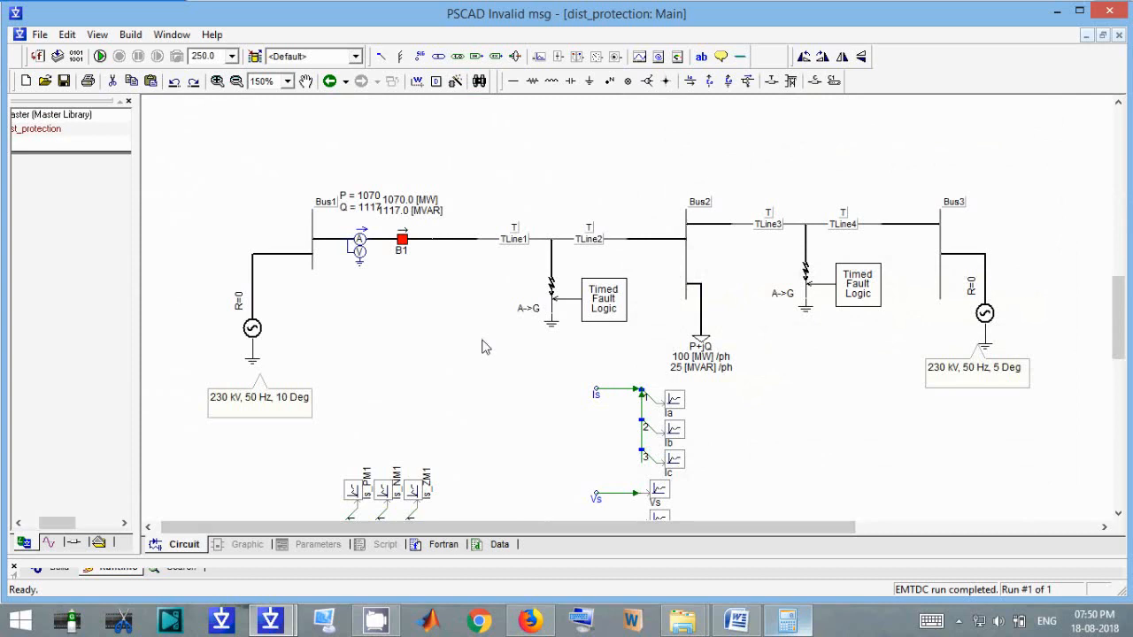
{"action": "scroll", "coordinate": [485, 347], "scroll_direction": "up", "scroll_amount": 10}
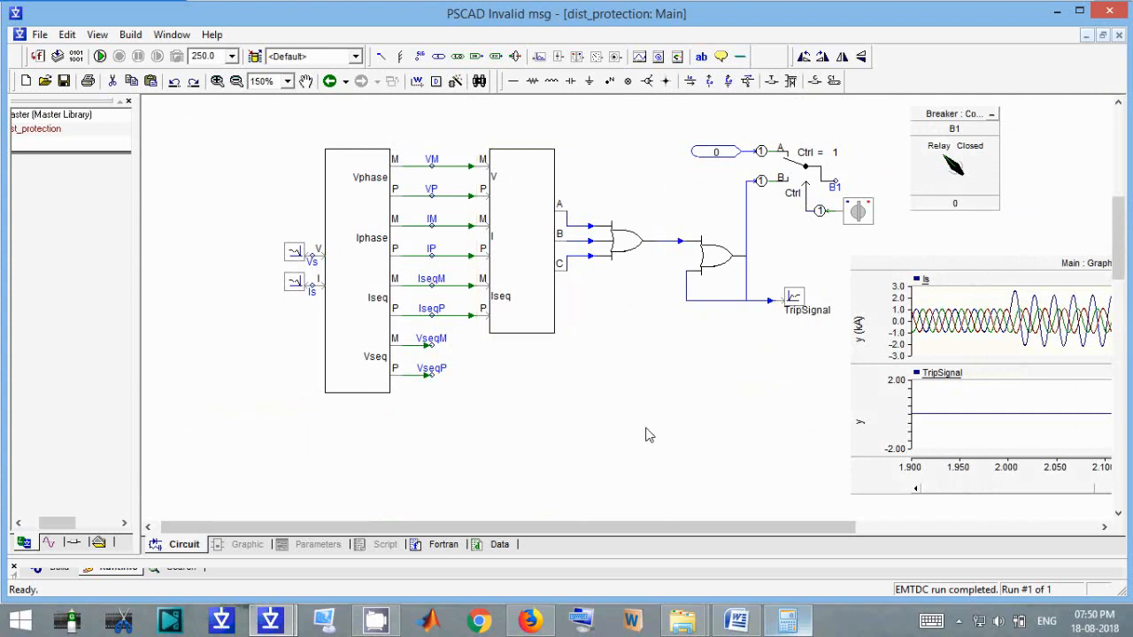
{"action": "scroll", "coordinate": [646, 435], "scroll_direction": "down", "scroll_amount": 10}
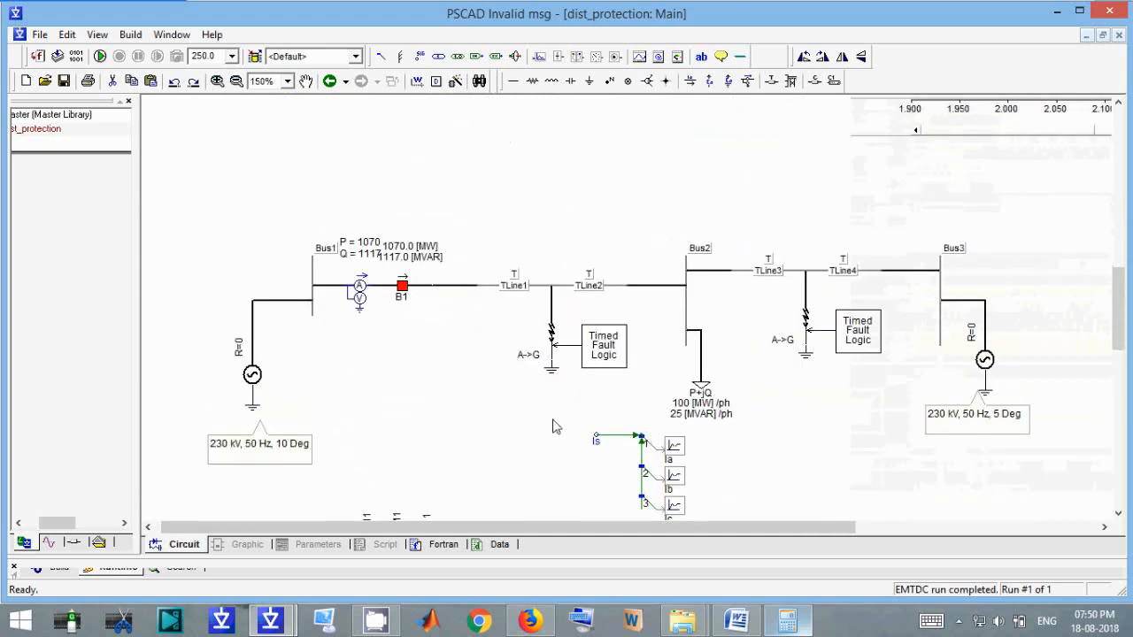
{"action": "scroll", "coordinate": [515, 412], "scroll_direction": "down", "scroll_amount": 5}
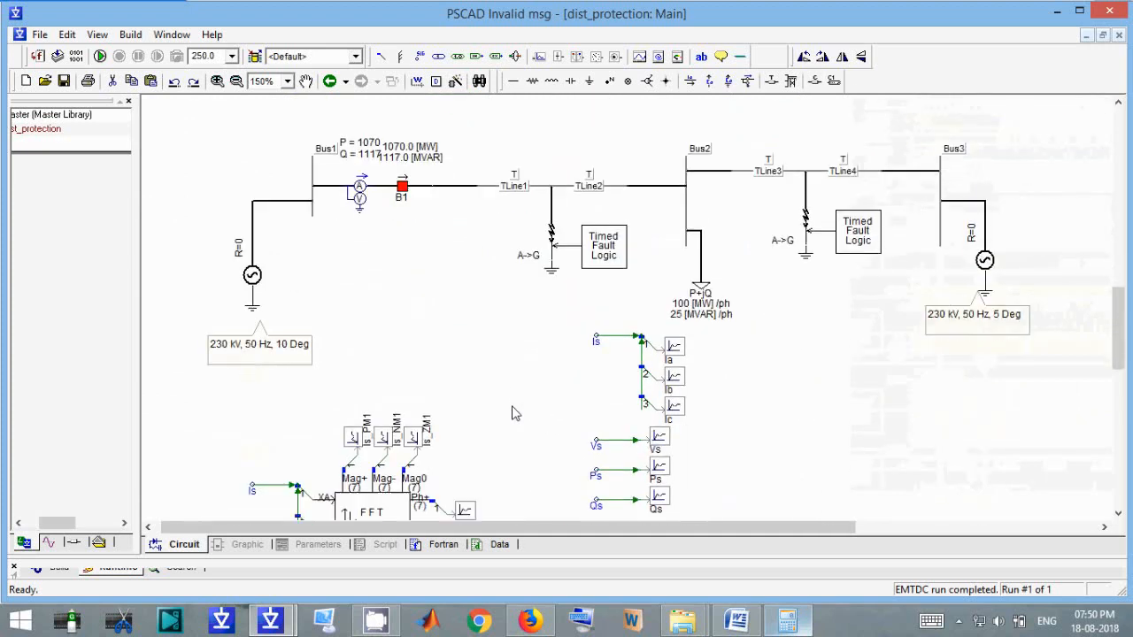